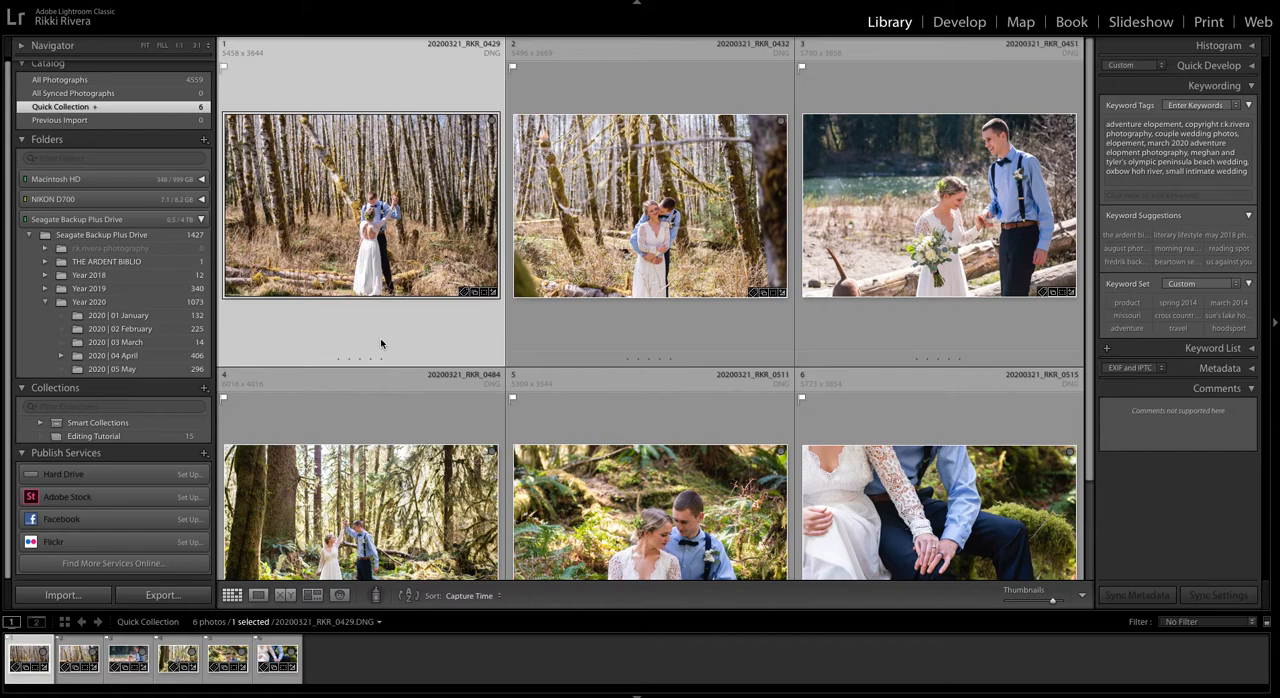
Step: Start a photo import and choose the NIKON D700 device as the source
scroll(173, 290, "up", 1)
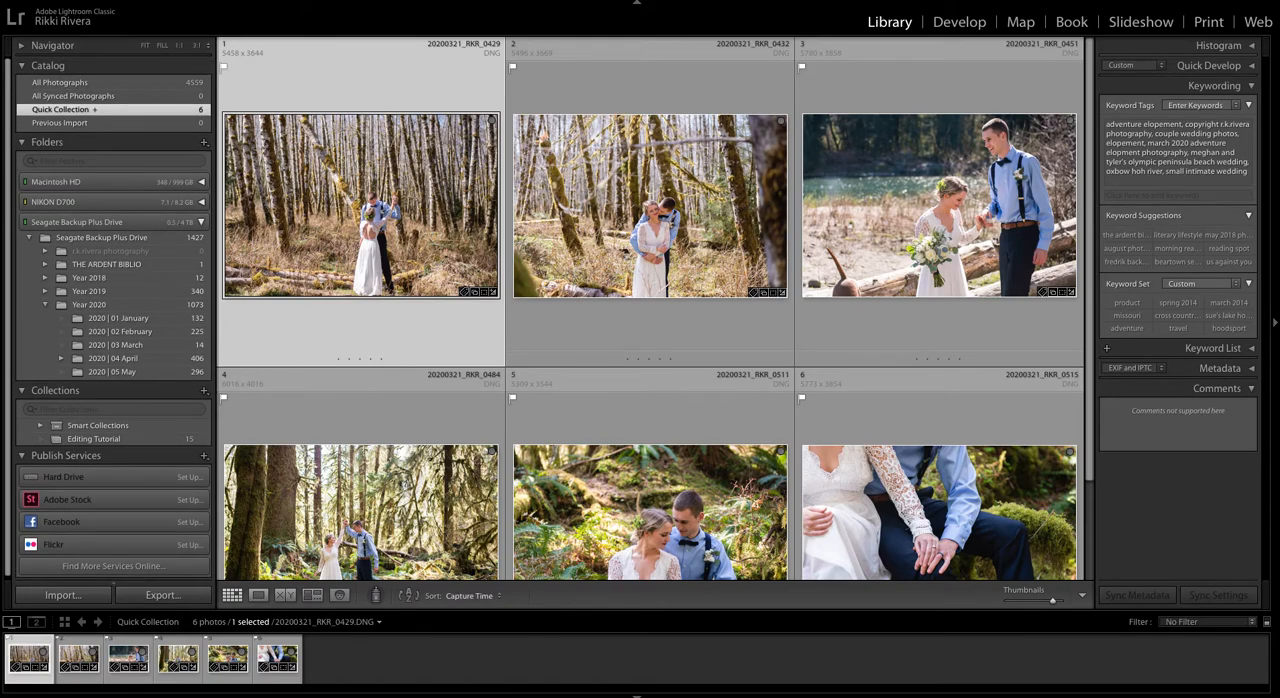
left_click(128, 1)
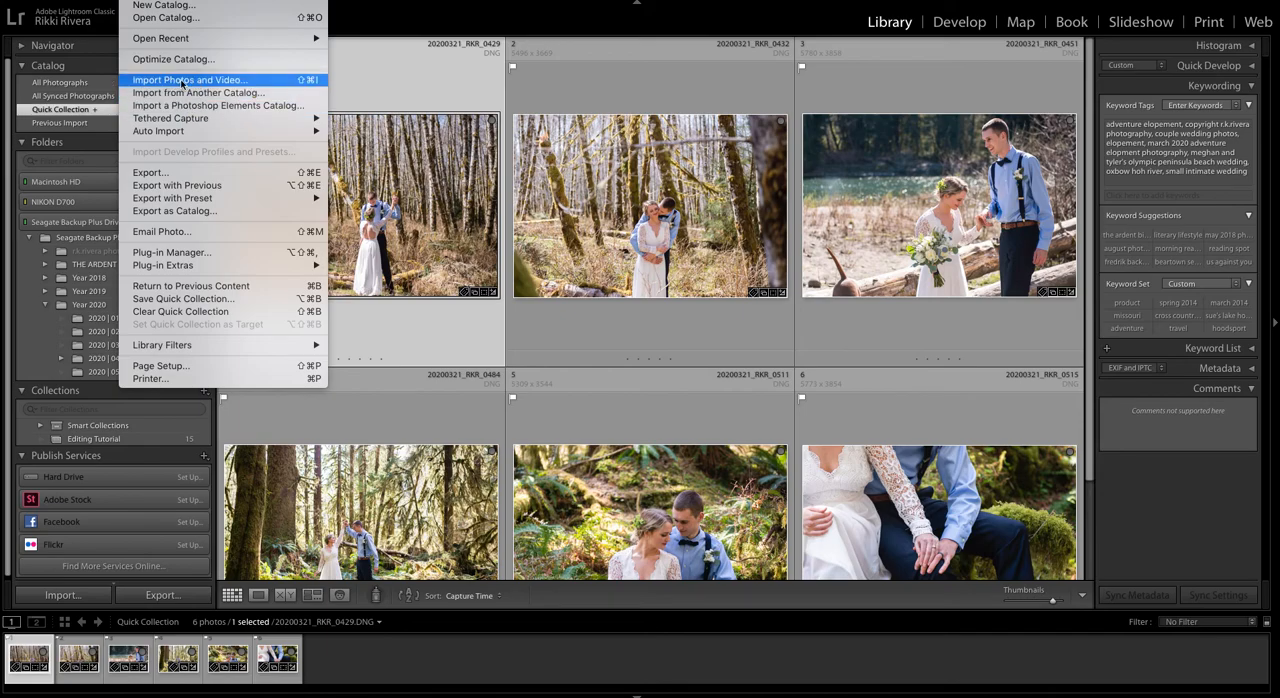
left_click(73, 664)
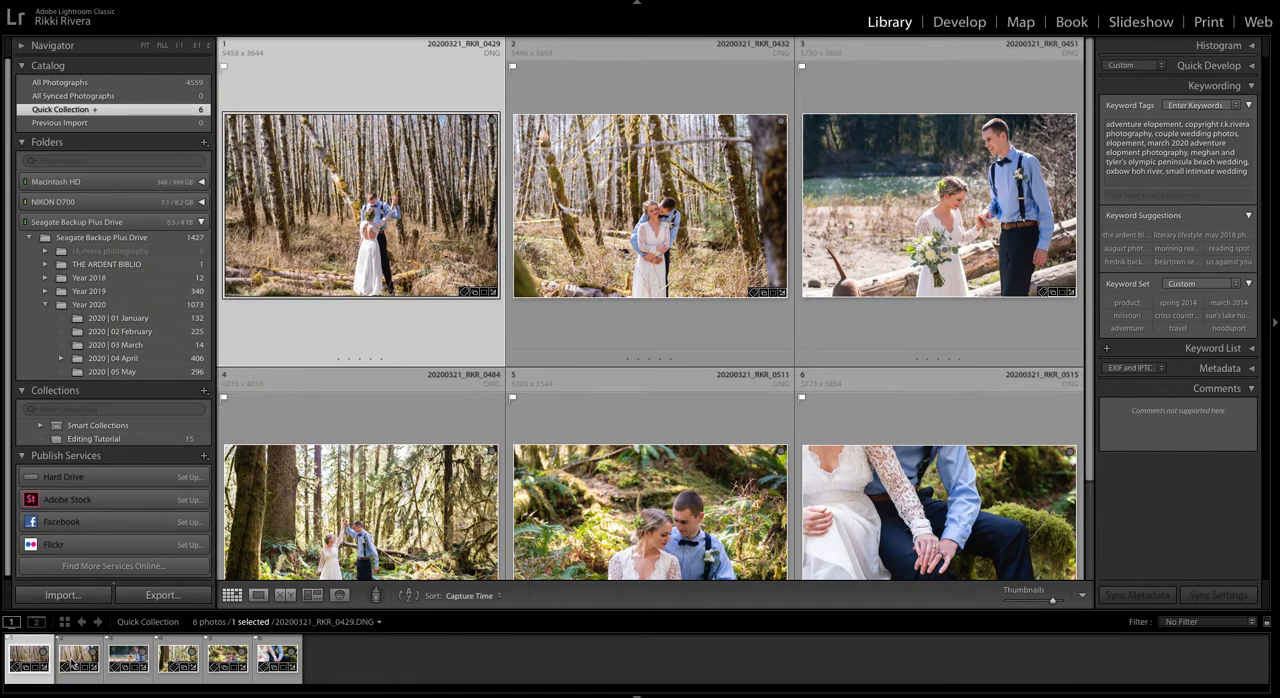
left_click(82, 595)
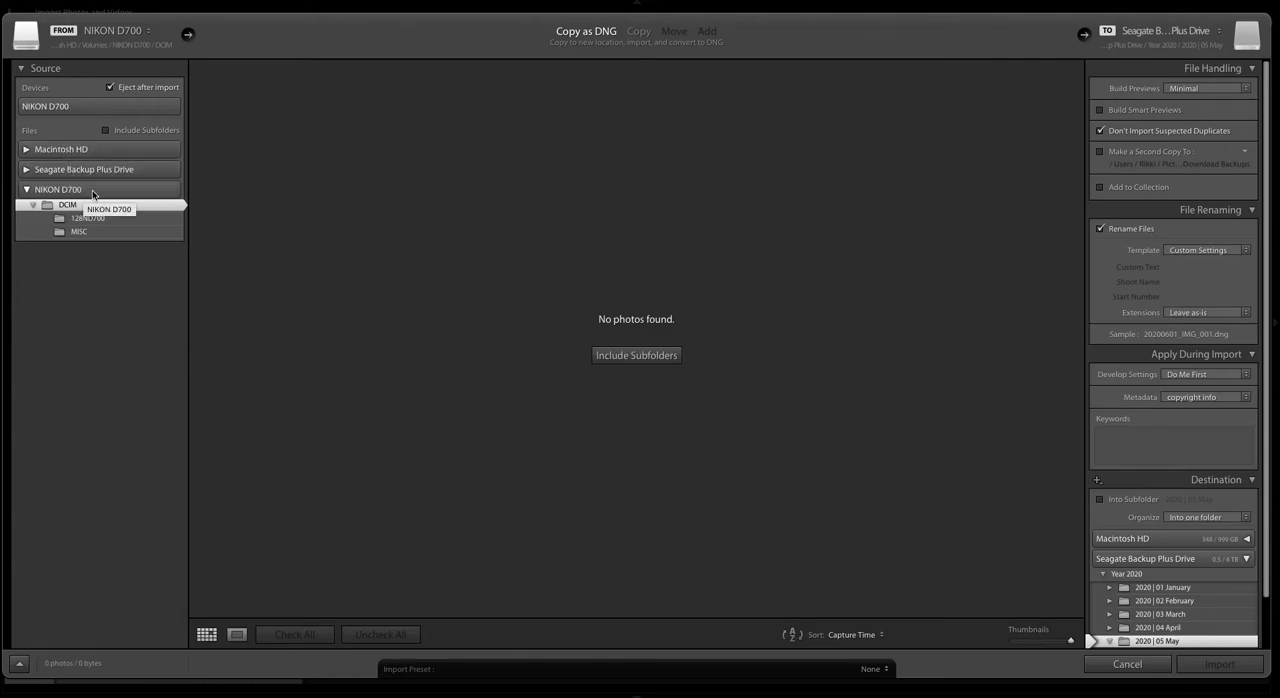
left_click(84, 107)
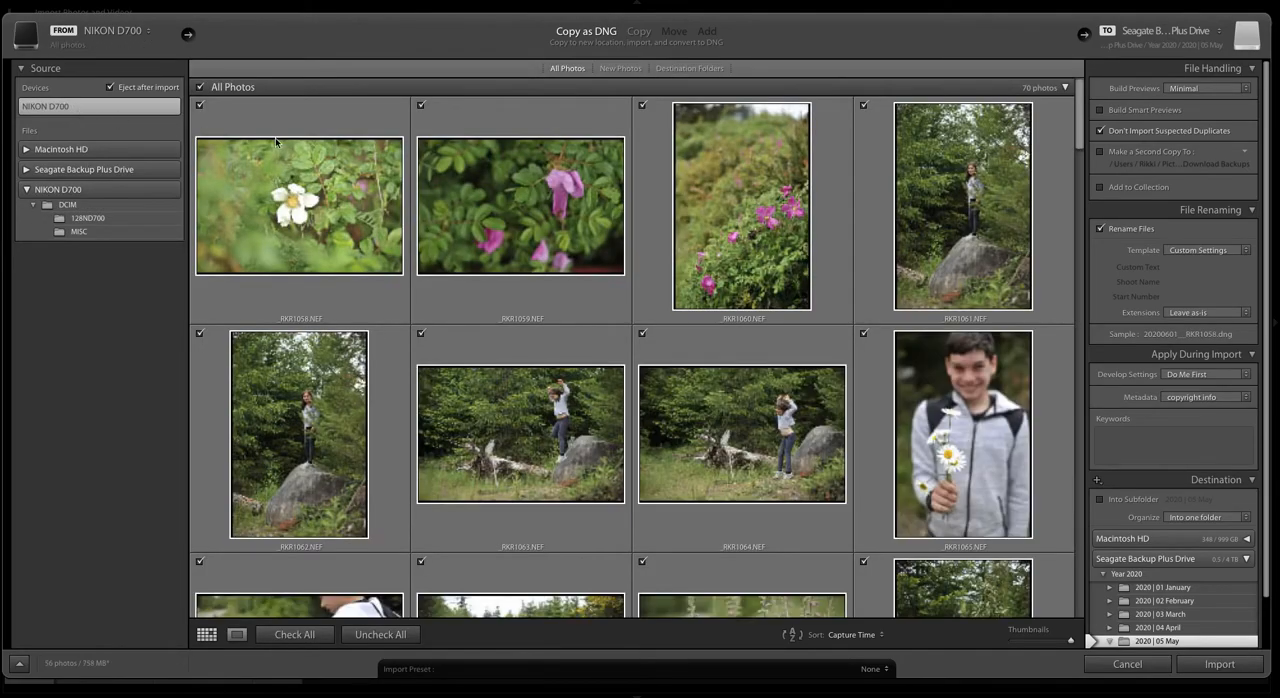
Step: Look through the photos on the camera to see which are available for import
scroll(505, 215, "down", 1)
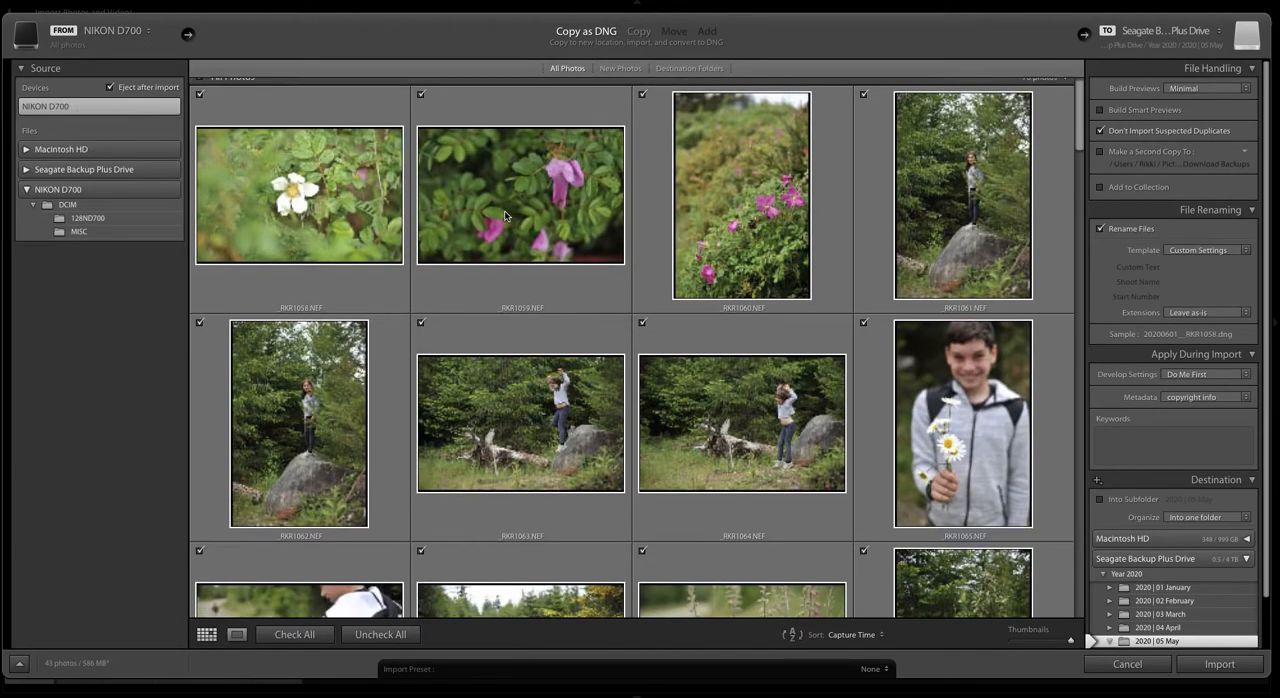
scroll(505, 215, "down", 15)
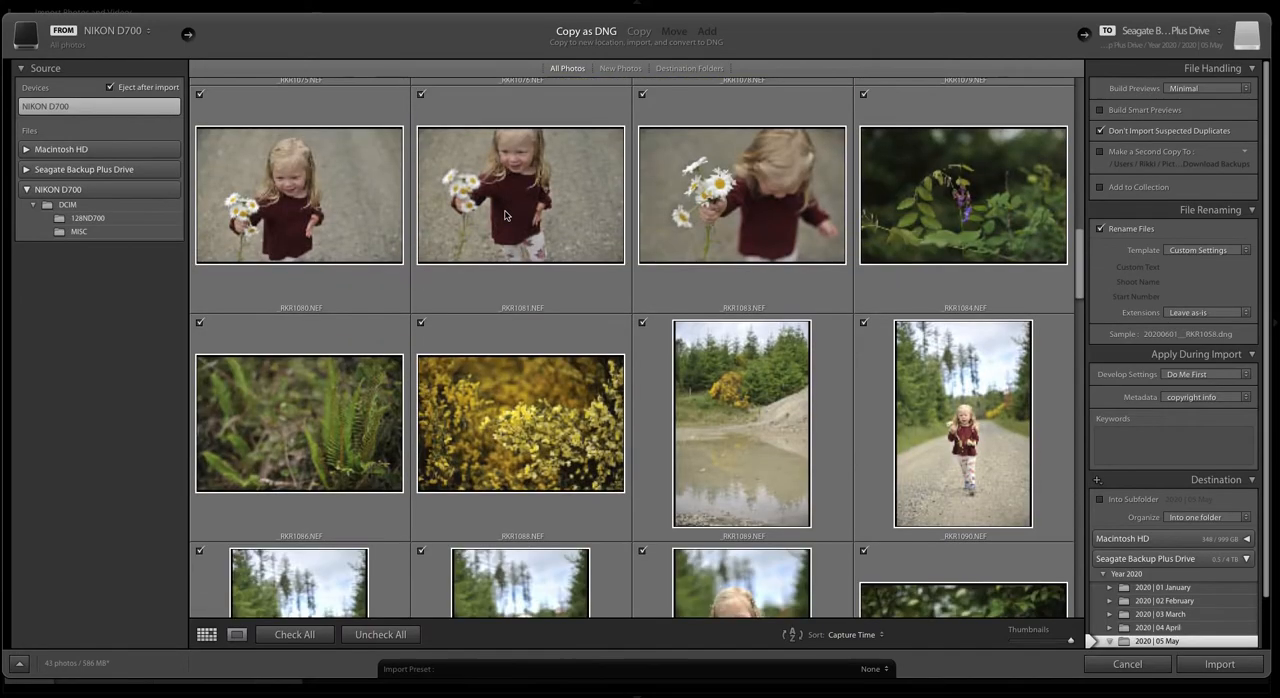
scroll(505, 215, "down", 10)
scroll(505, 215, "up", 6)
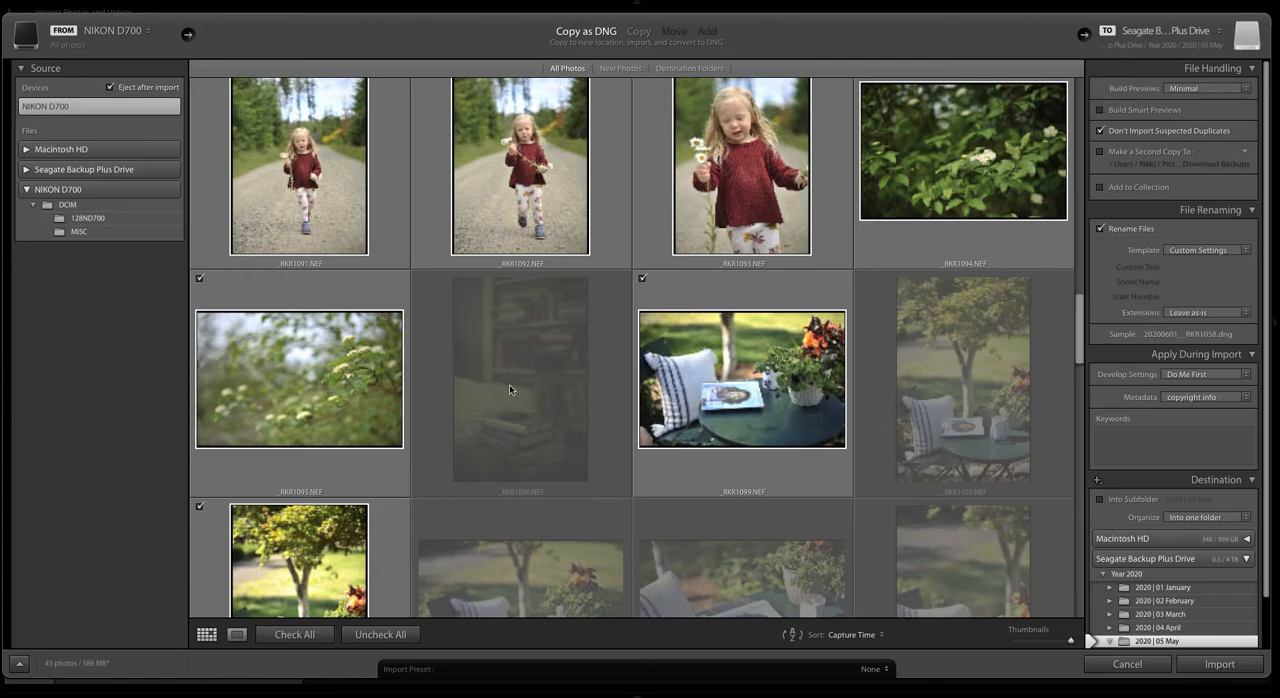
scroll(509, 384, "down", 2)
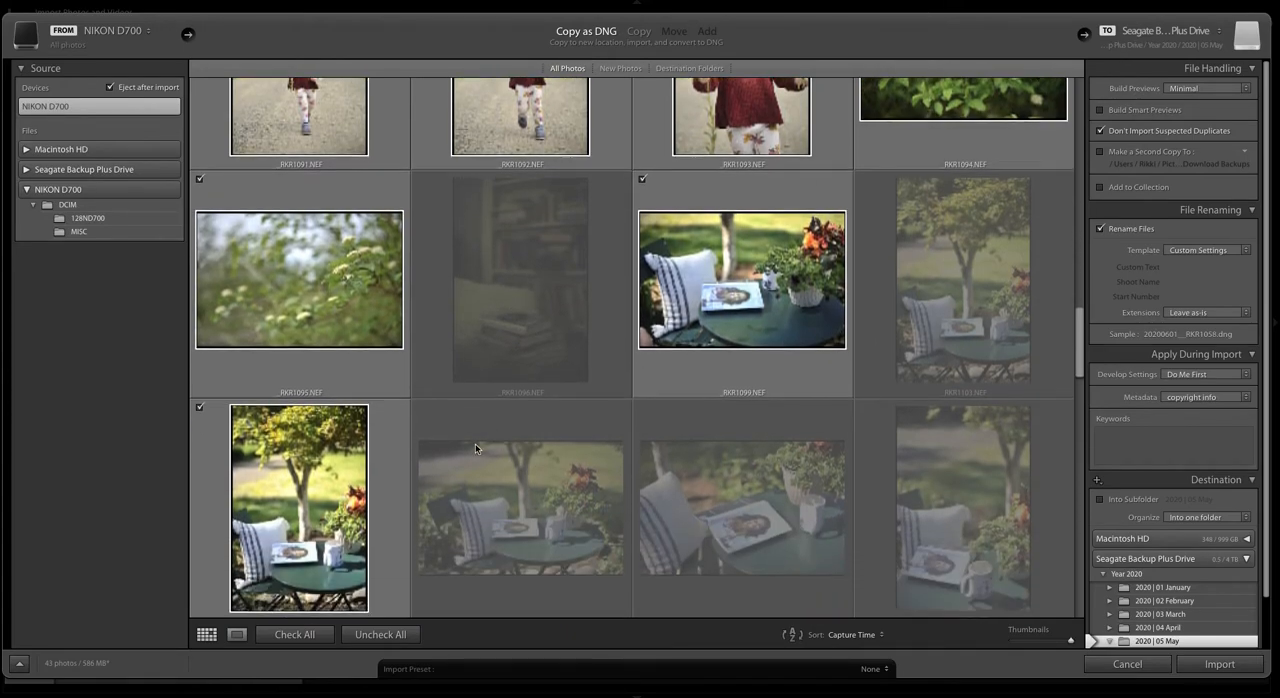
scroll(503, 402, "up", 5)
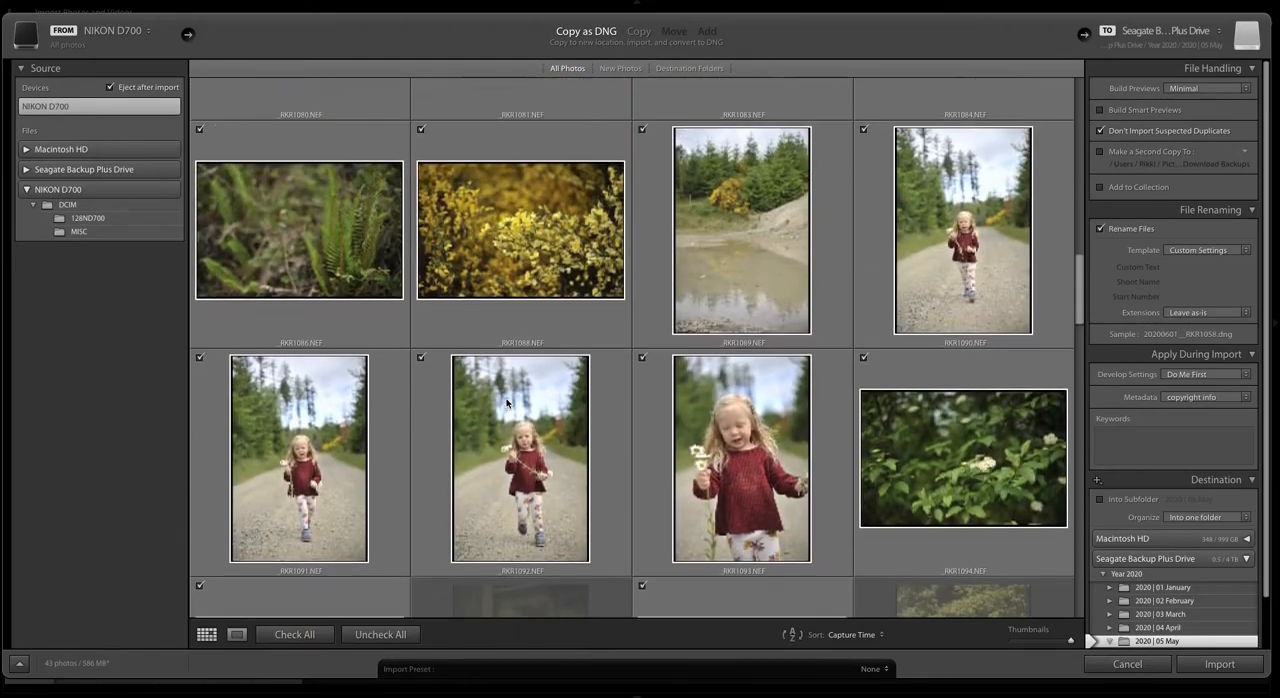
scroll(506, 398, "up", 10)
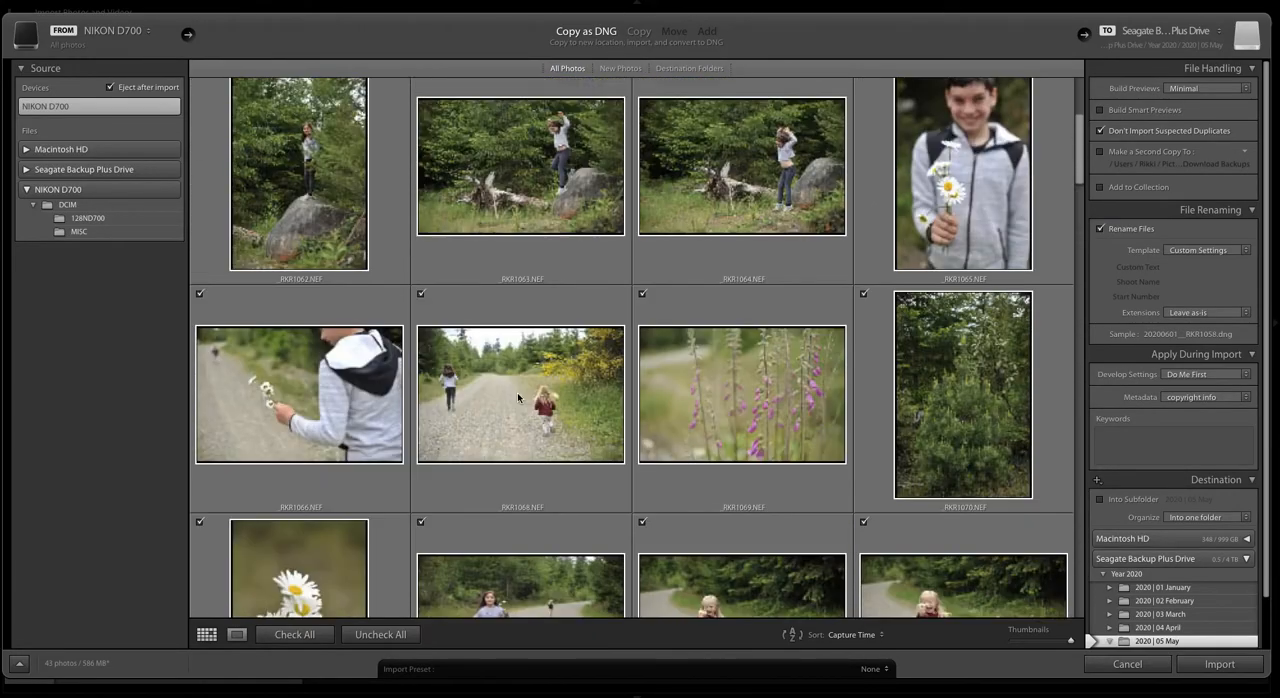
scroll(510, 298, "down", 1)
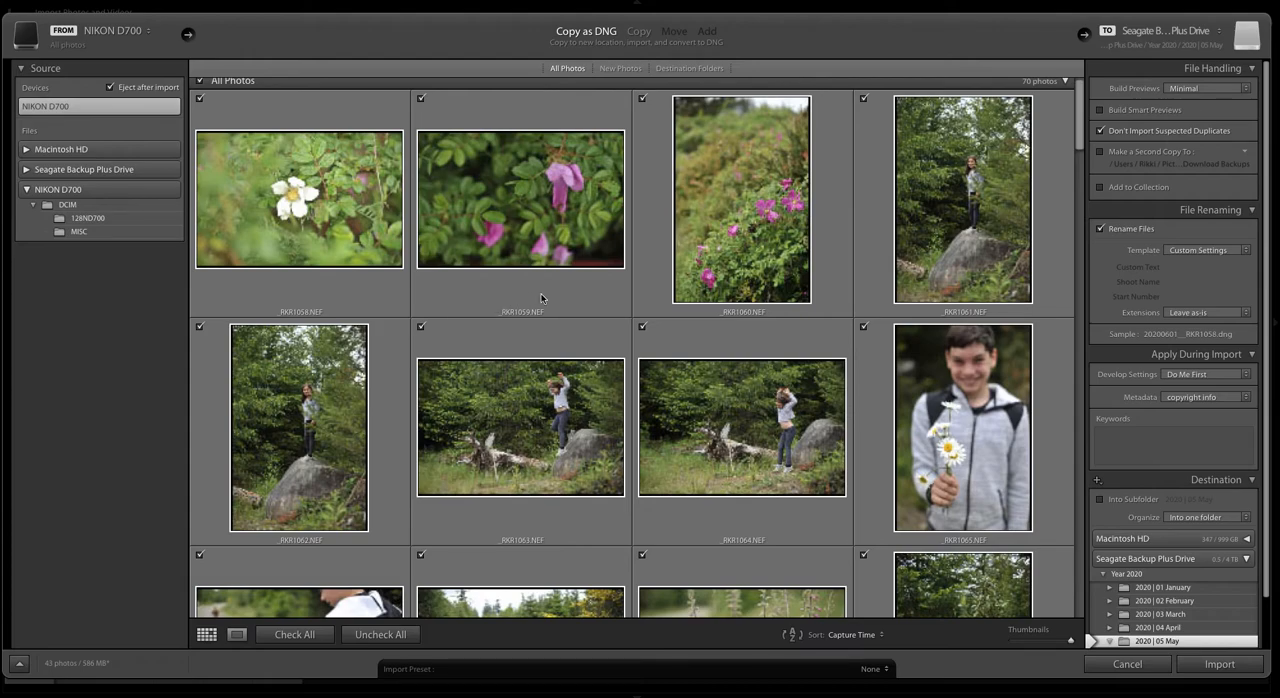
scroll(514, 378, "up", 1)
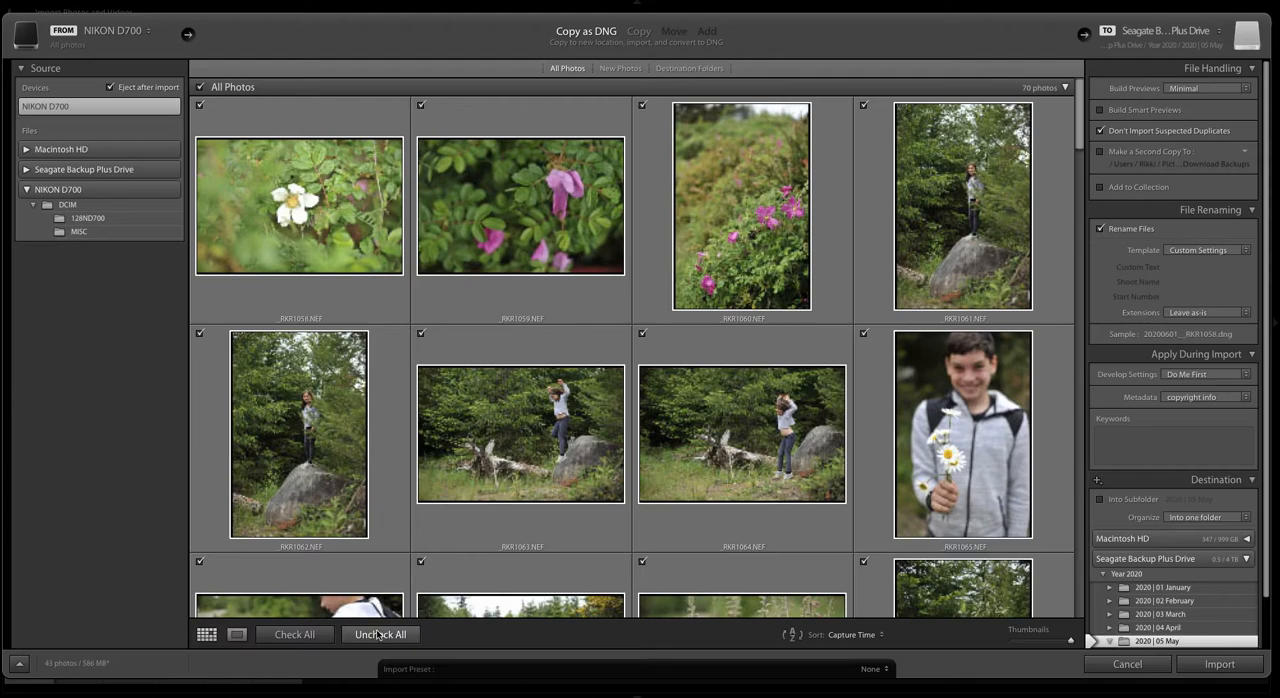
Step: Uncheck all photos, and mark only the first three flower photos, _RKR1058 to _RKR1060, for import
left_click(392, 638)
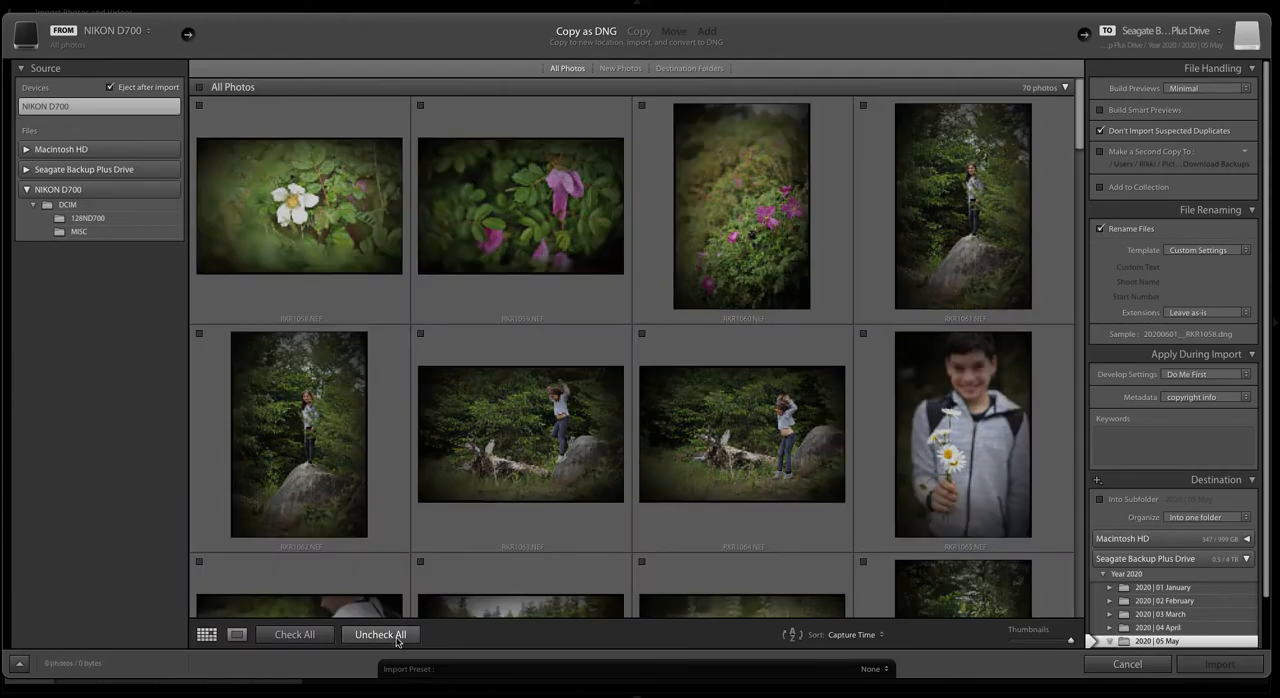
left_click(309, 210)
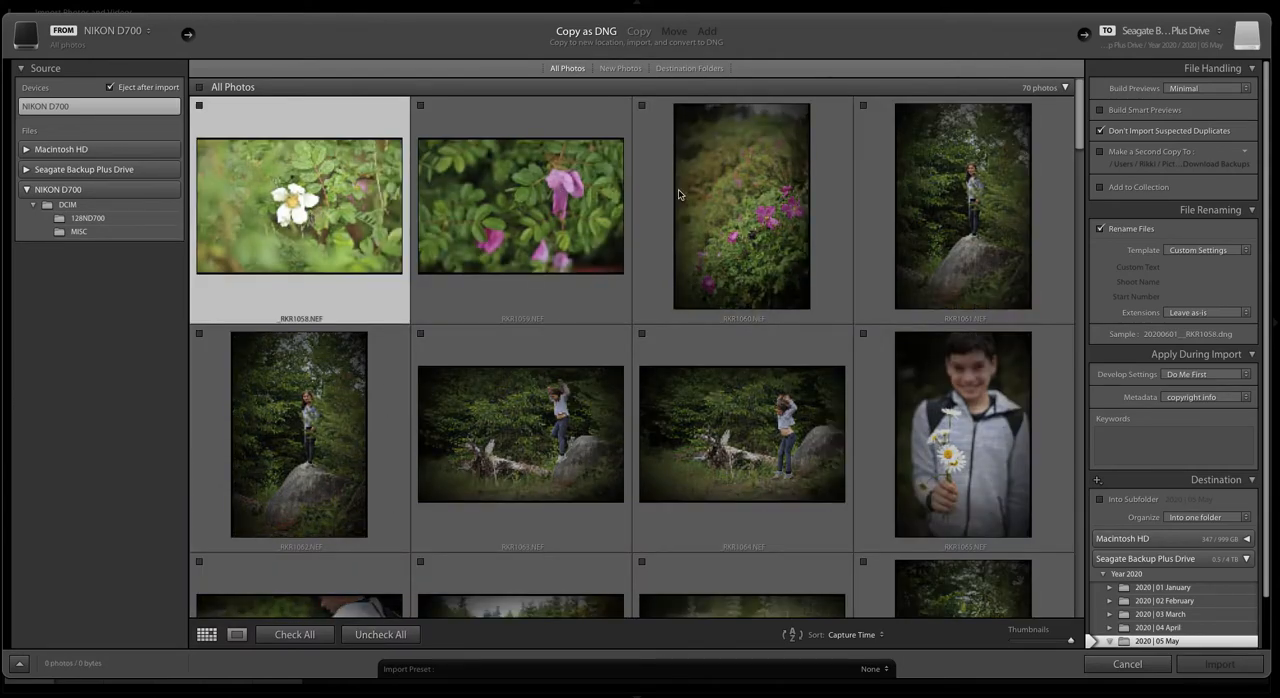
left_click(710, 188, "shift")
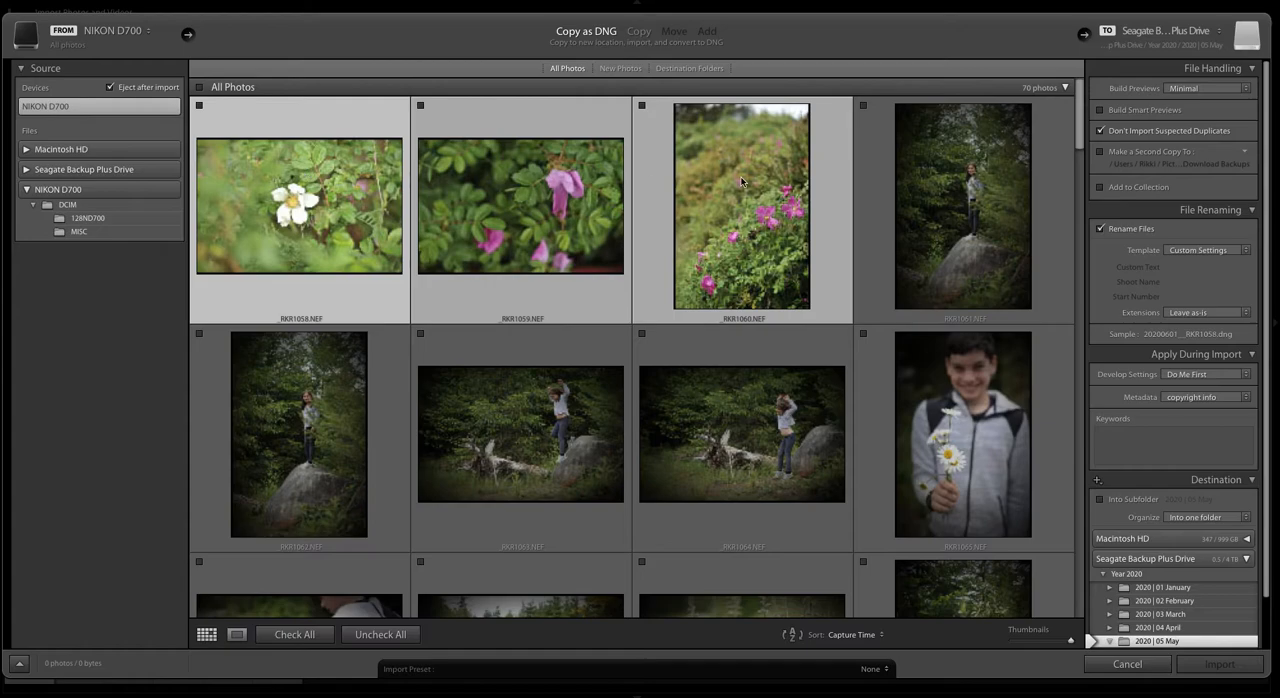
left_click(641, 105)
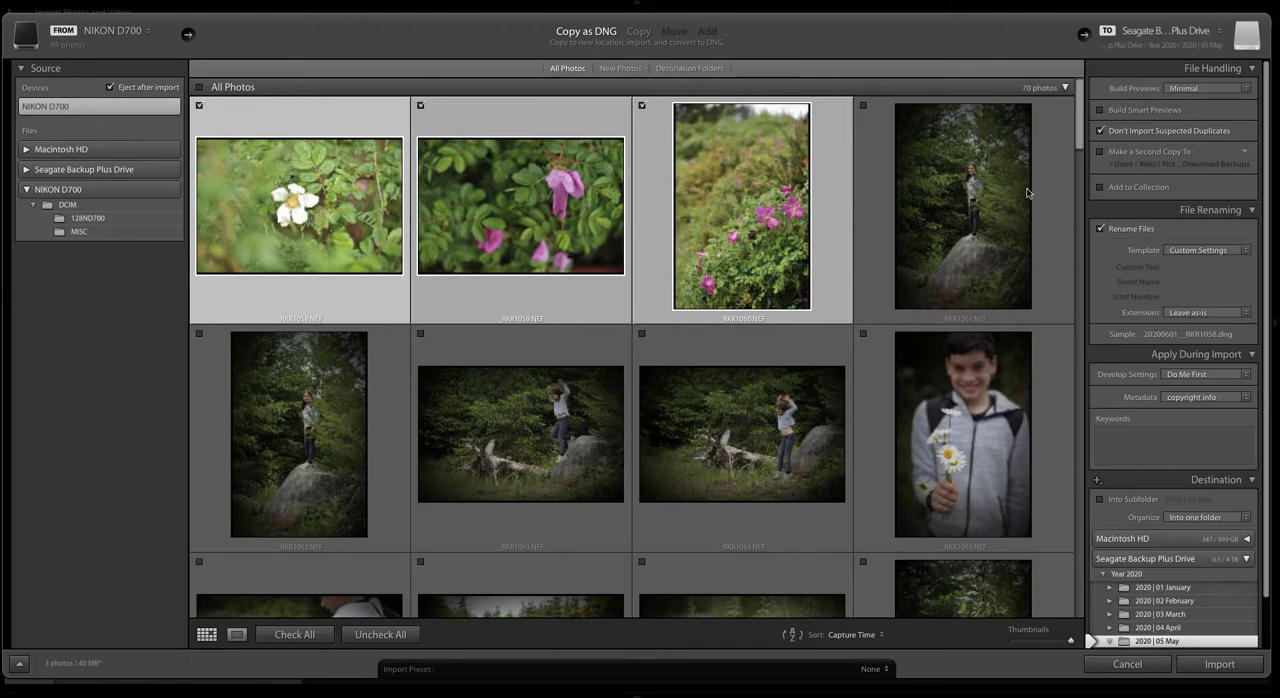
Step: Examine the Build Previews options and the backup folder choices for making a second copy
left_click(1180, 90)
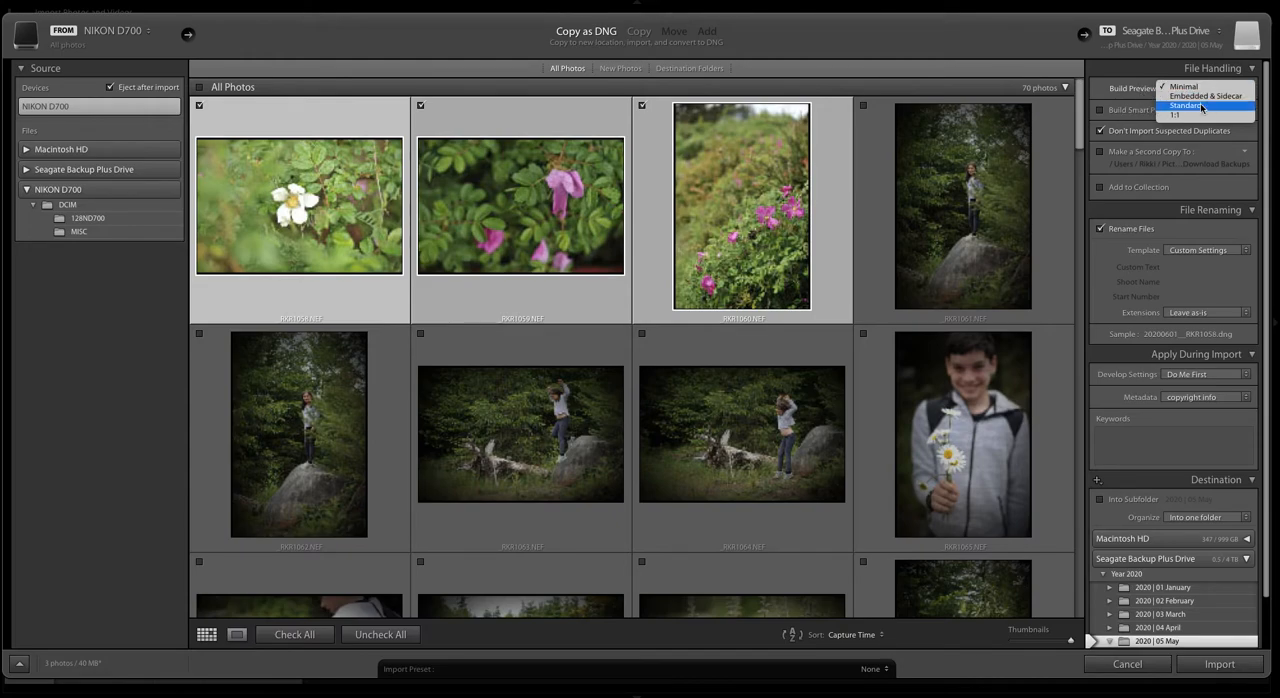
left_click(1134, 89)
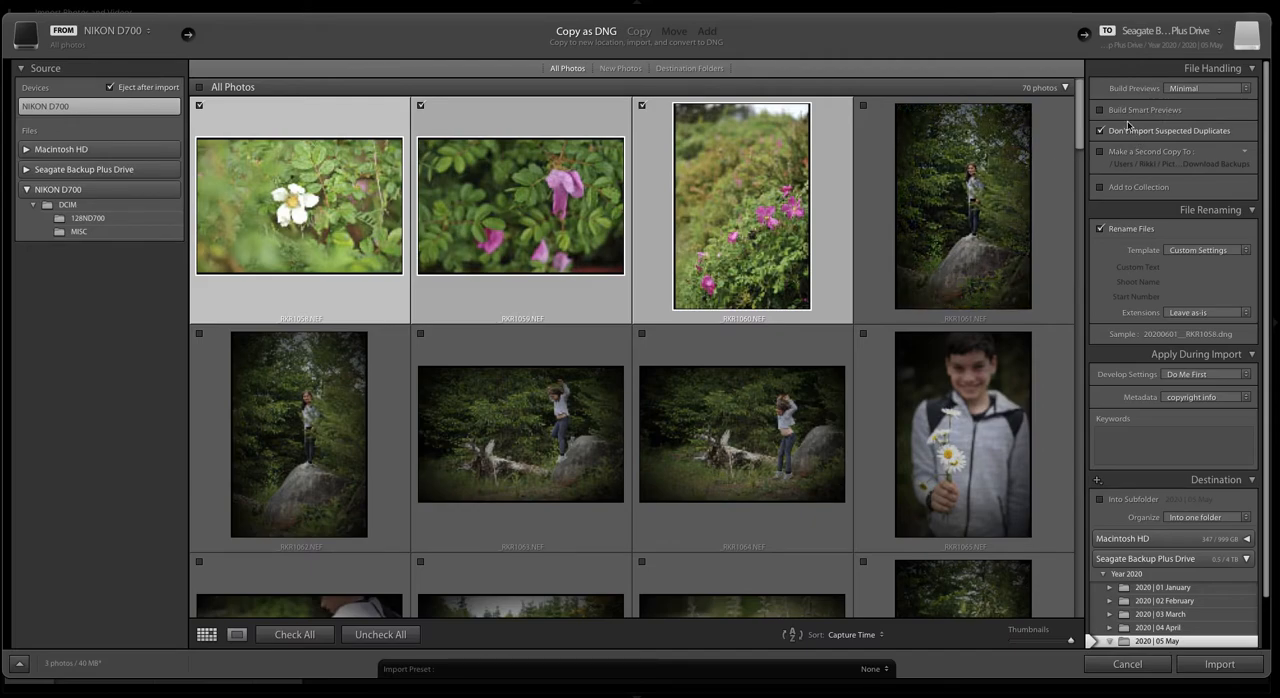
scroll(1150, 150, "down", 1)
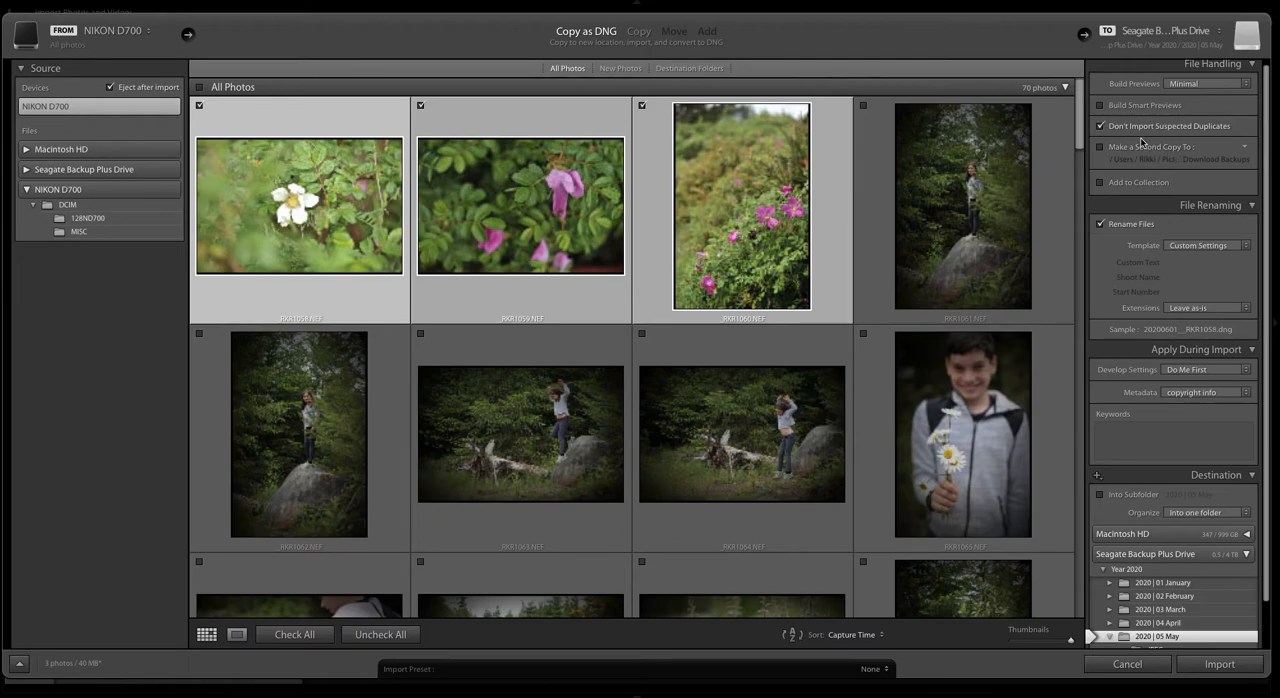
left_click(1246, 150)
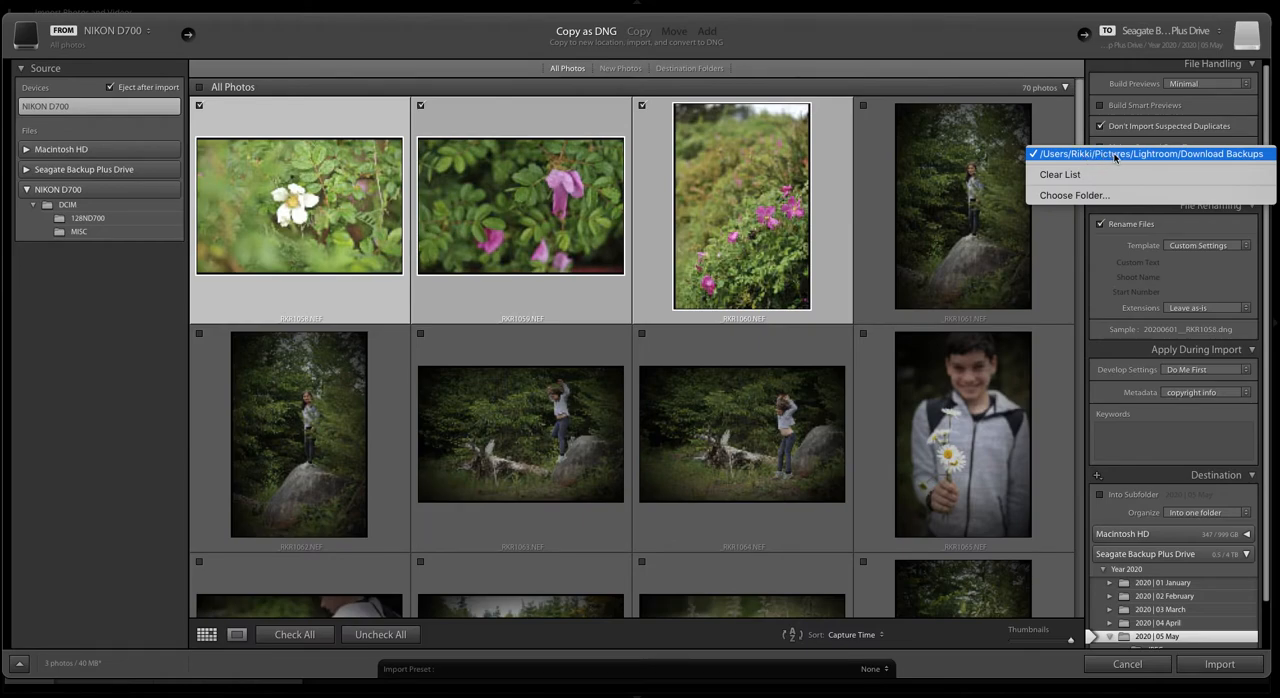
left_click(1212, 154)
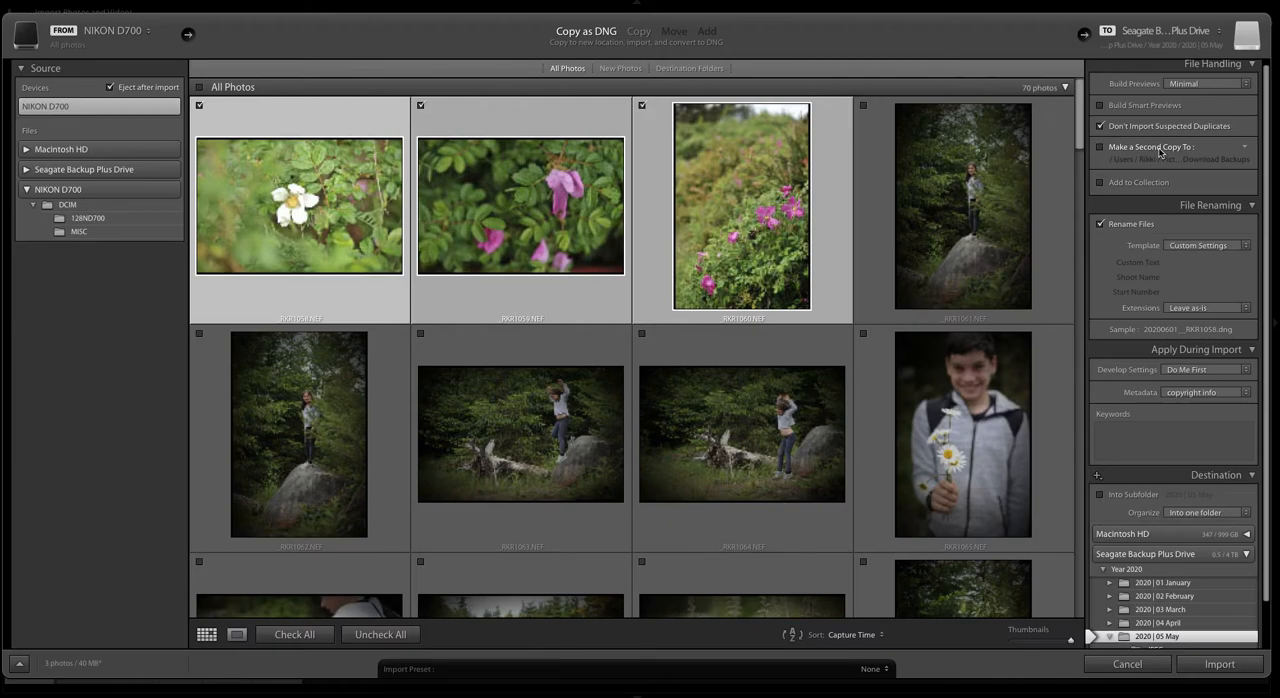
Step: Add the imported photos to the Editing Tutorial collection and confirm the custom file name template of Date (YYYYMMDD), underscore and Filename
left_click(1100, 183)
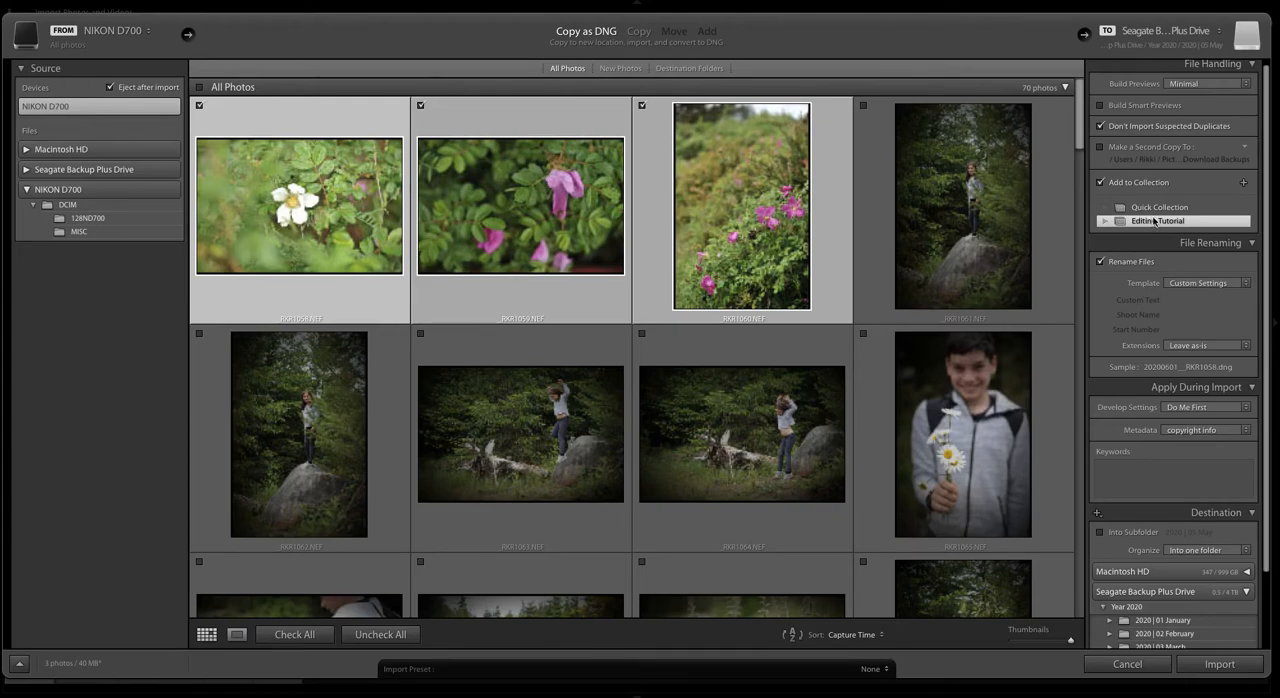
scroll(1155, 222, "down", 2)
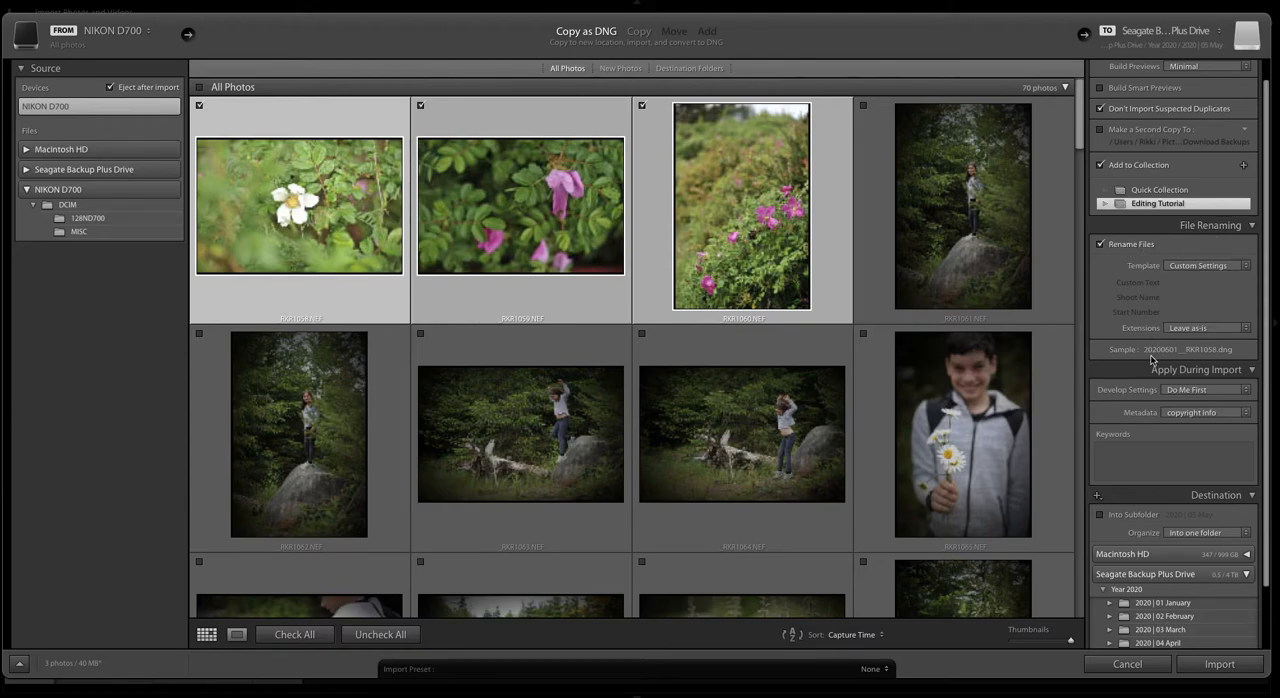
left_click(1222, 265)
left_click(1212, 280)
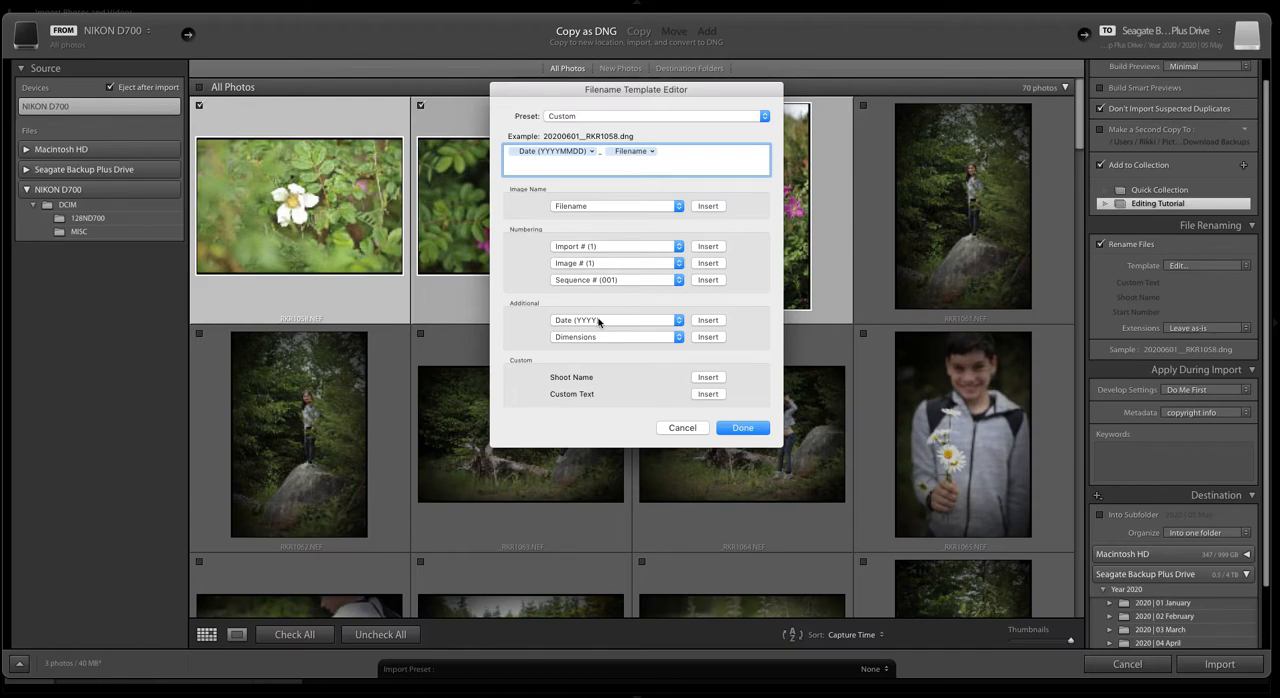
left_click(742, 430)
Step: Apply the keywords "wildflowers, white and pink flowers, wild roses, may 2020, spring 2020" during import
scroll(1168, 376, "down", 3)
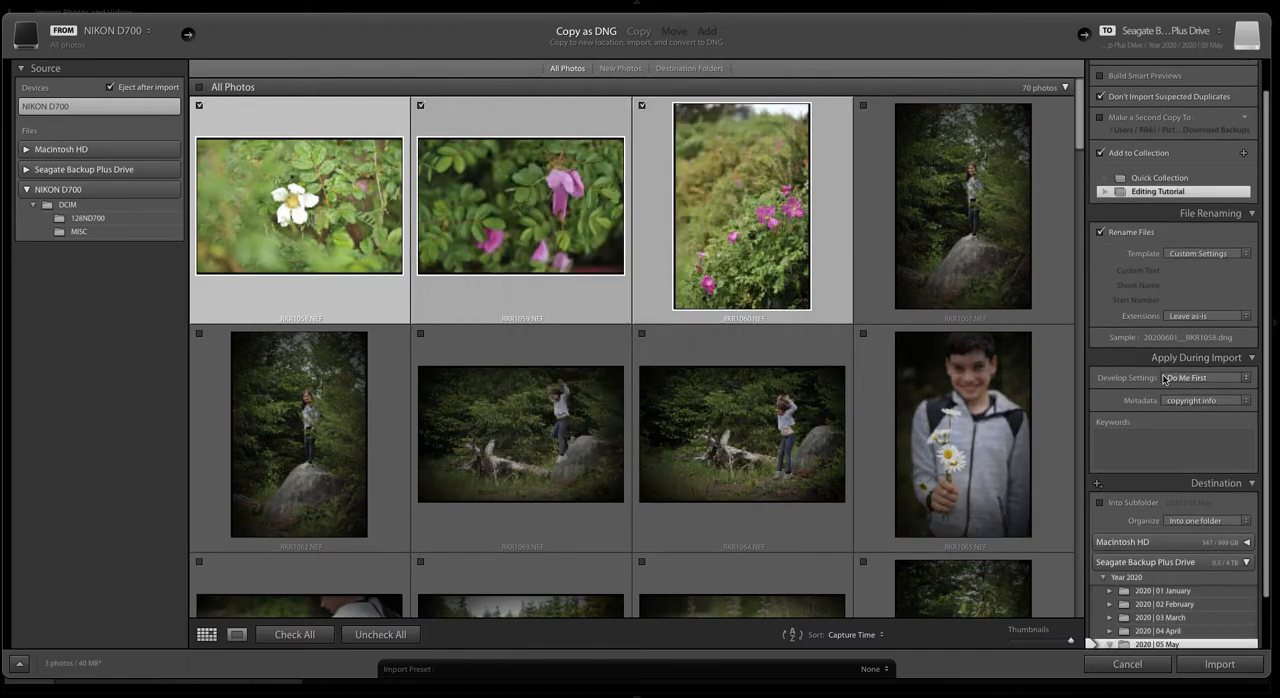
scroll(1168, 376, "down", 1)
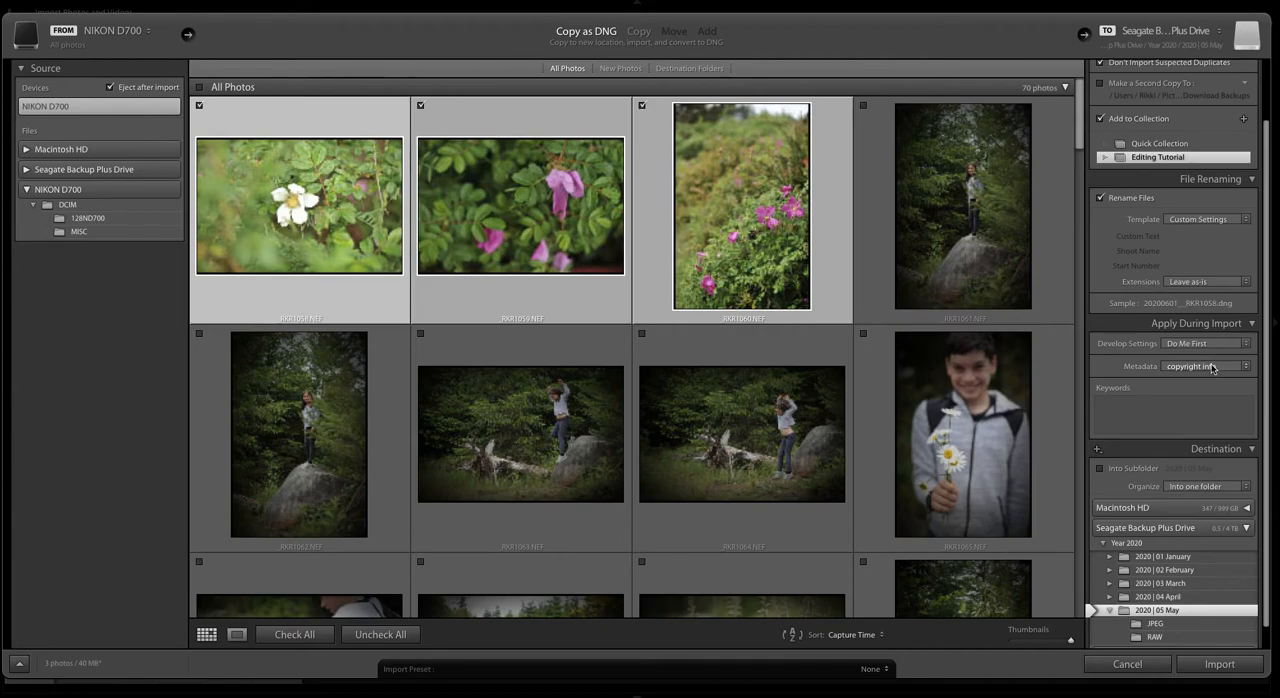
left_click(1201, 411)
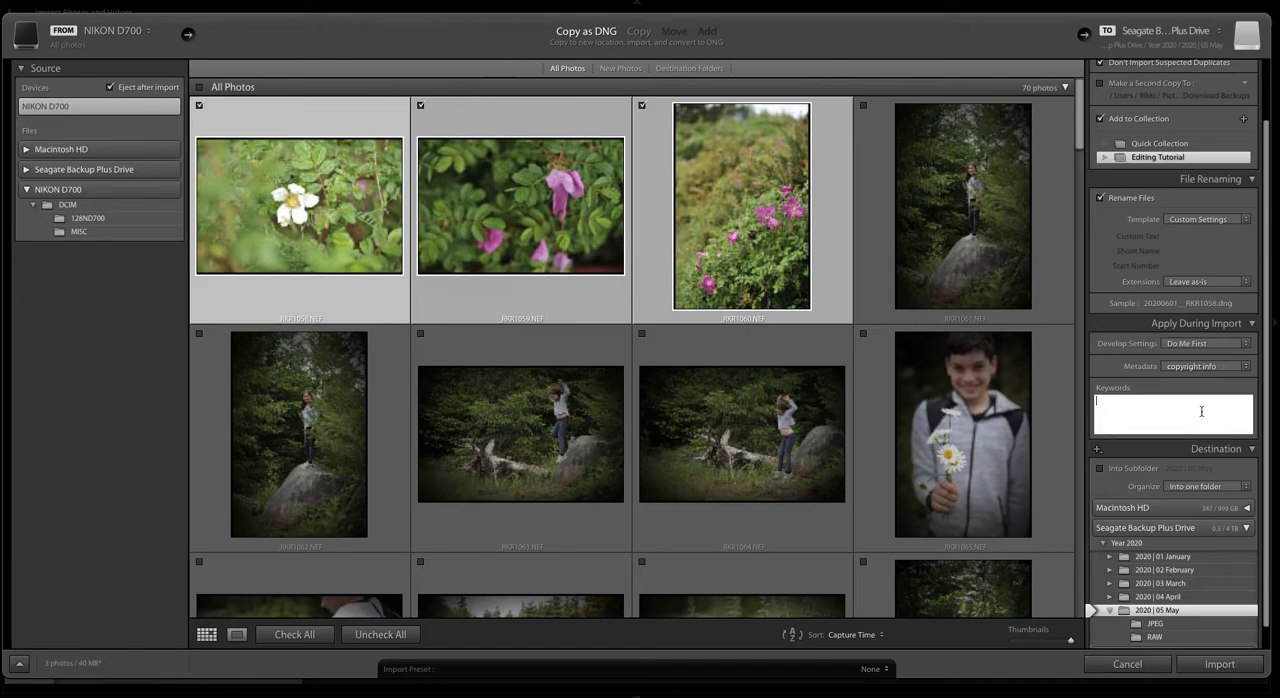
type("wildflowers, white and pink flowers, wild roses, may 2020,")
type("spring 2020")
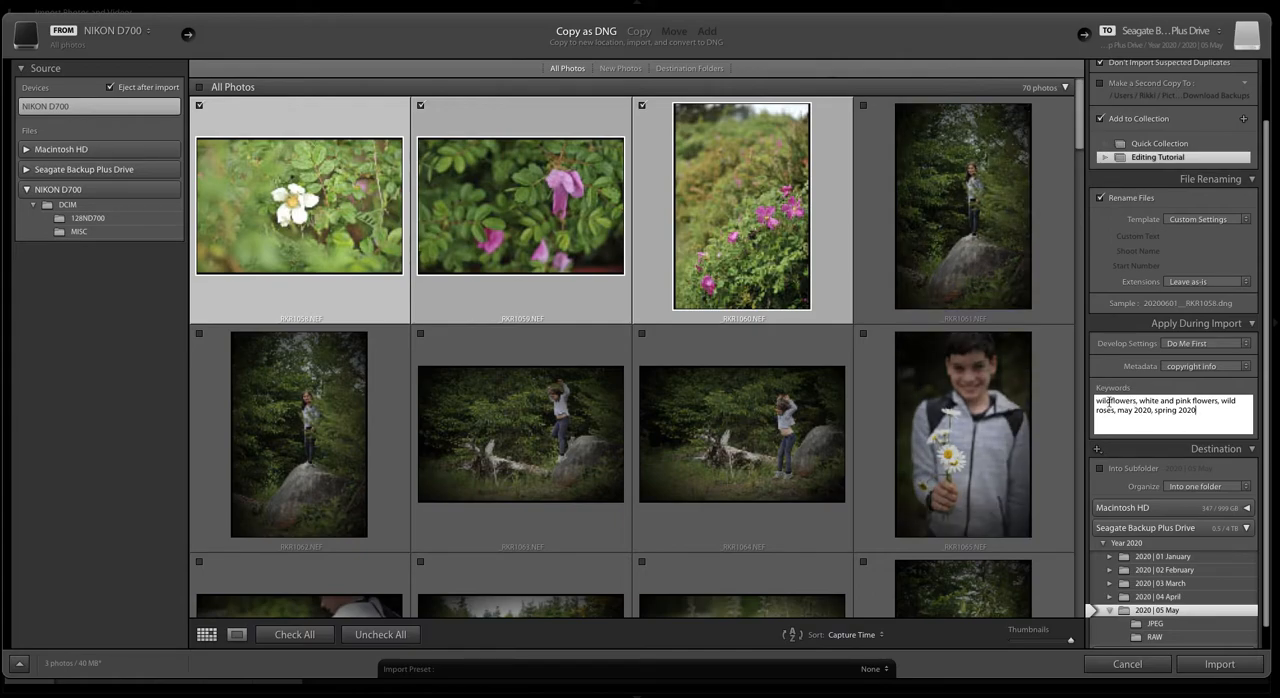
key("Return")
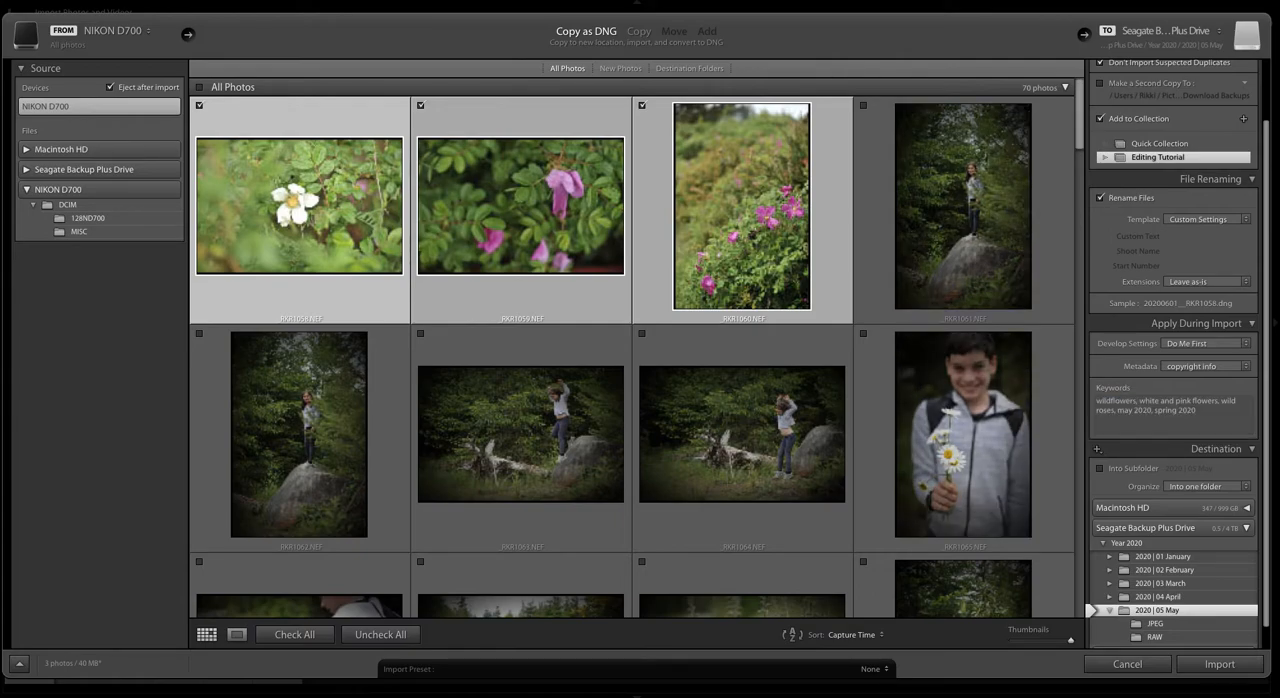
Step: Import the three checked photos into the 2020 | 05 May folder and open the Editing Tutorial collection
scroll(1163, 416, "down", 2)
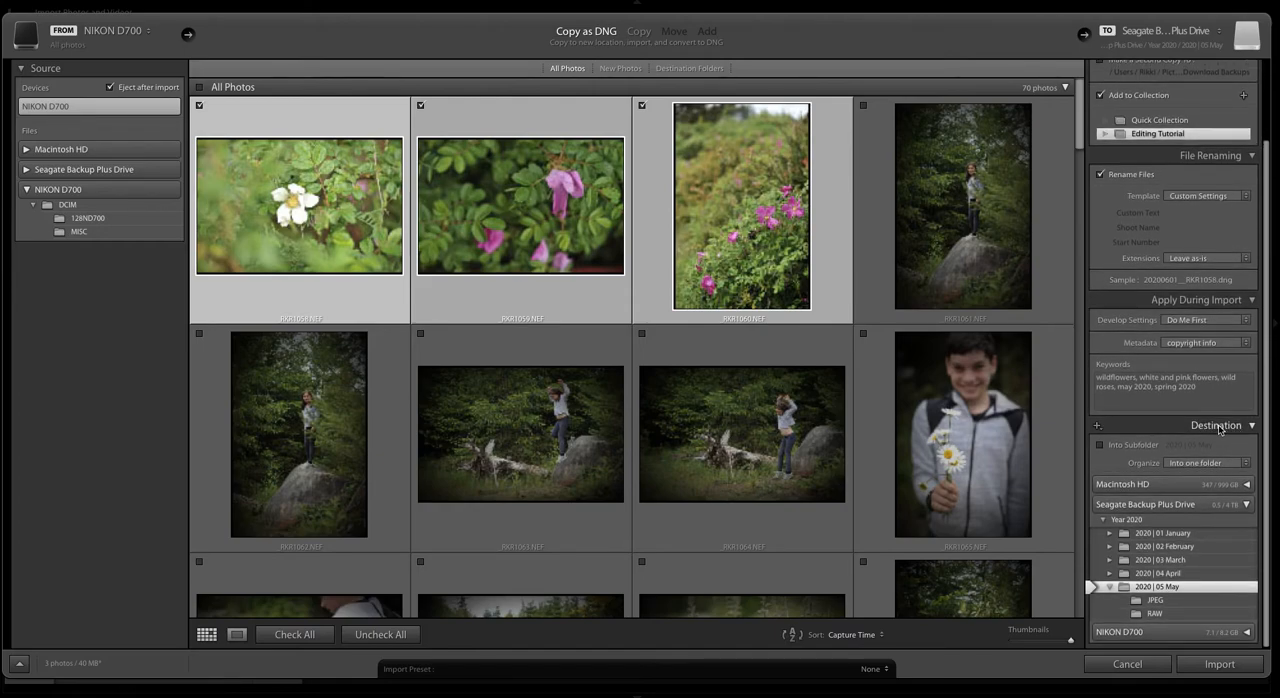
scroll(1210, 431, "up", 1)
scroll(1206, 428, "down", 1)
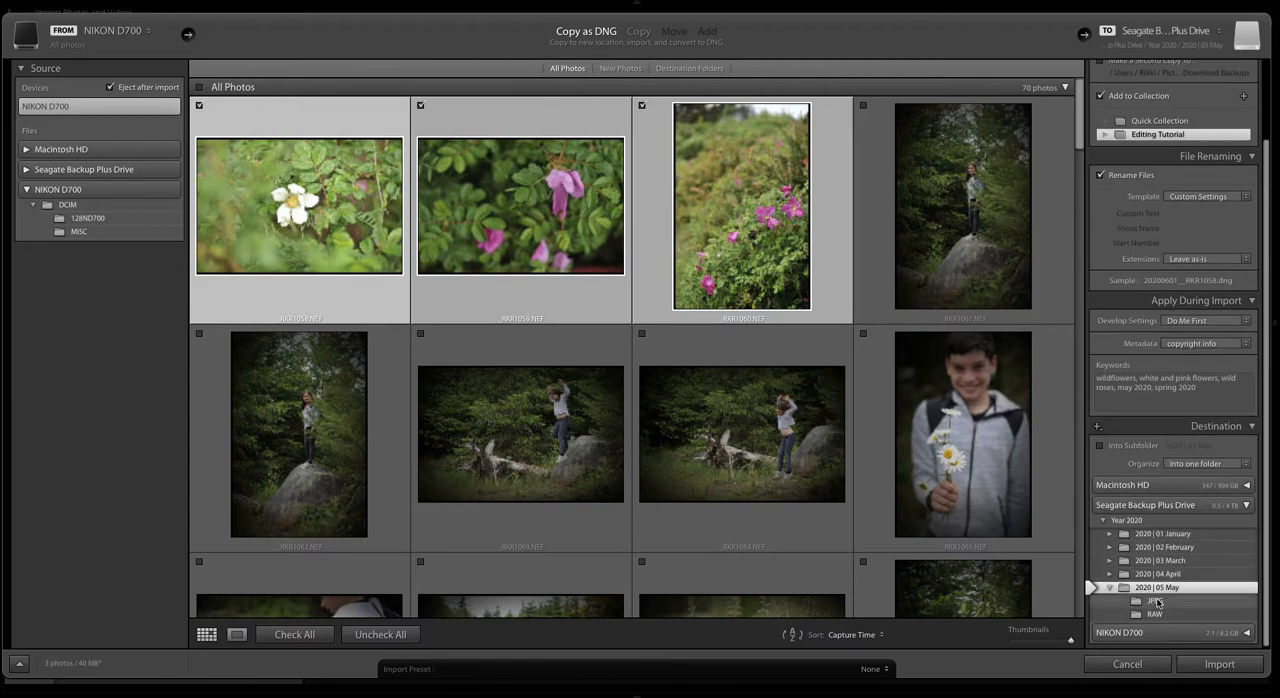
scroll(1156, 615, "down", 1)
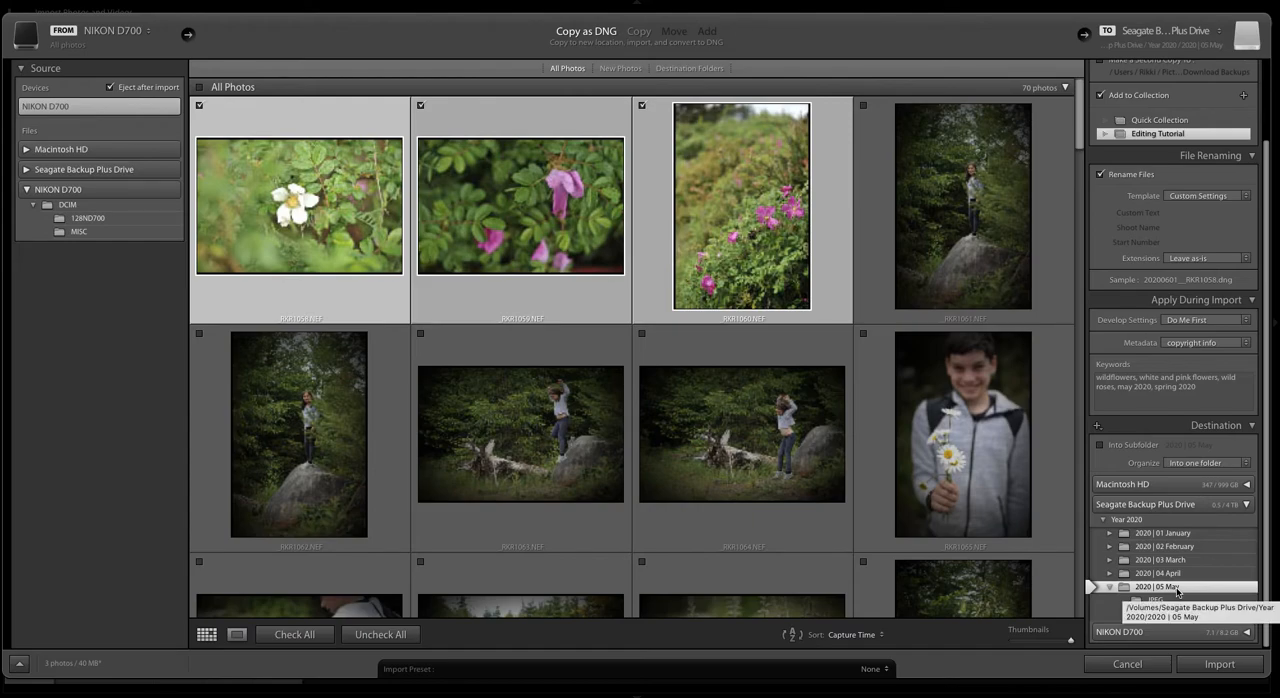
left_click(1218, 666)
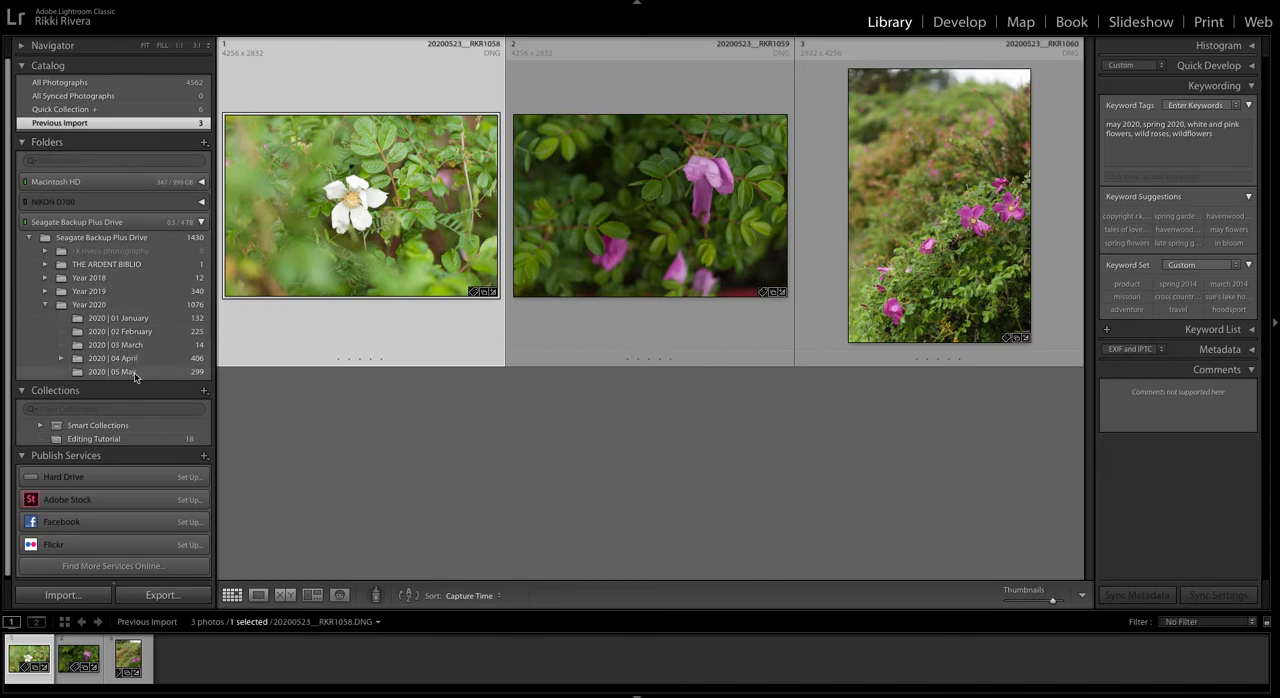
left_click(100, 439)
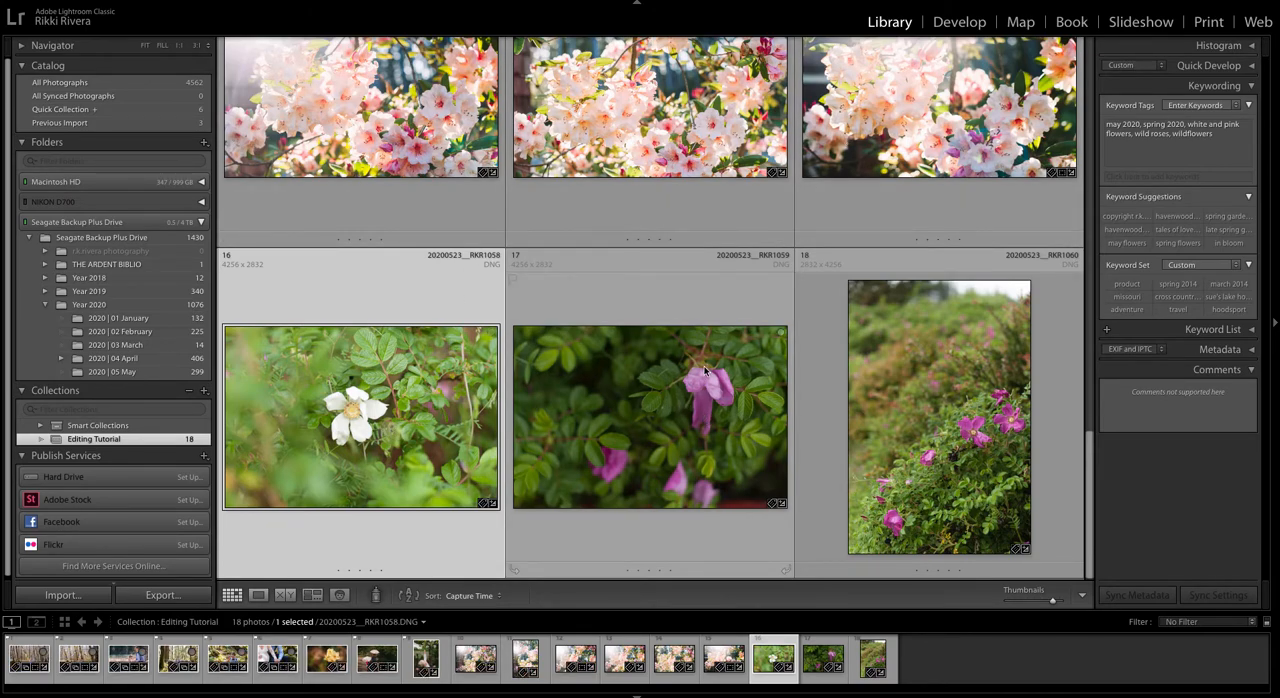
Step: Examine the keyword tags, suggestions, keyword set and comments of the imported wildflower photo
scroll(789, 463, "up", 1)
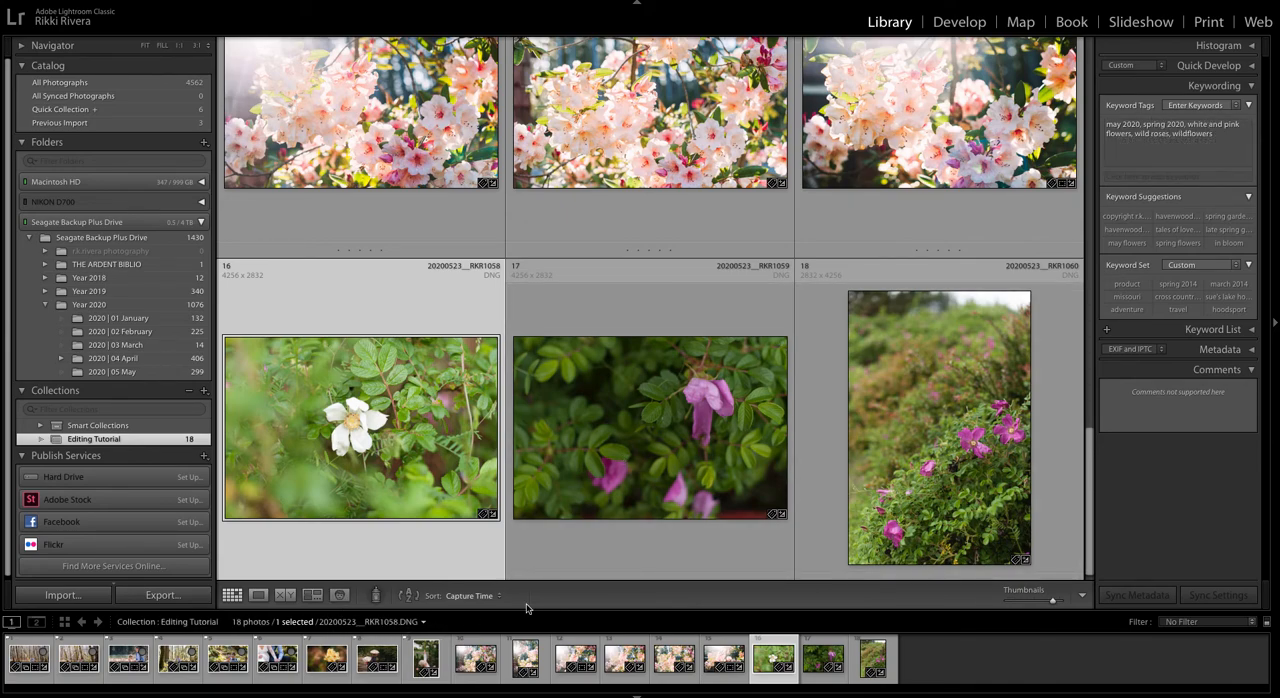
left_click(1218, 330)
scroll(1222, 334, "up", 5)
left_click(1228, 298)
scroll(1181, 295, "down", 1)
scroll(1183, 297, "up", 1)
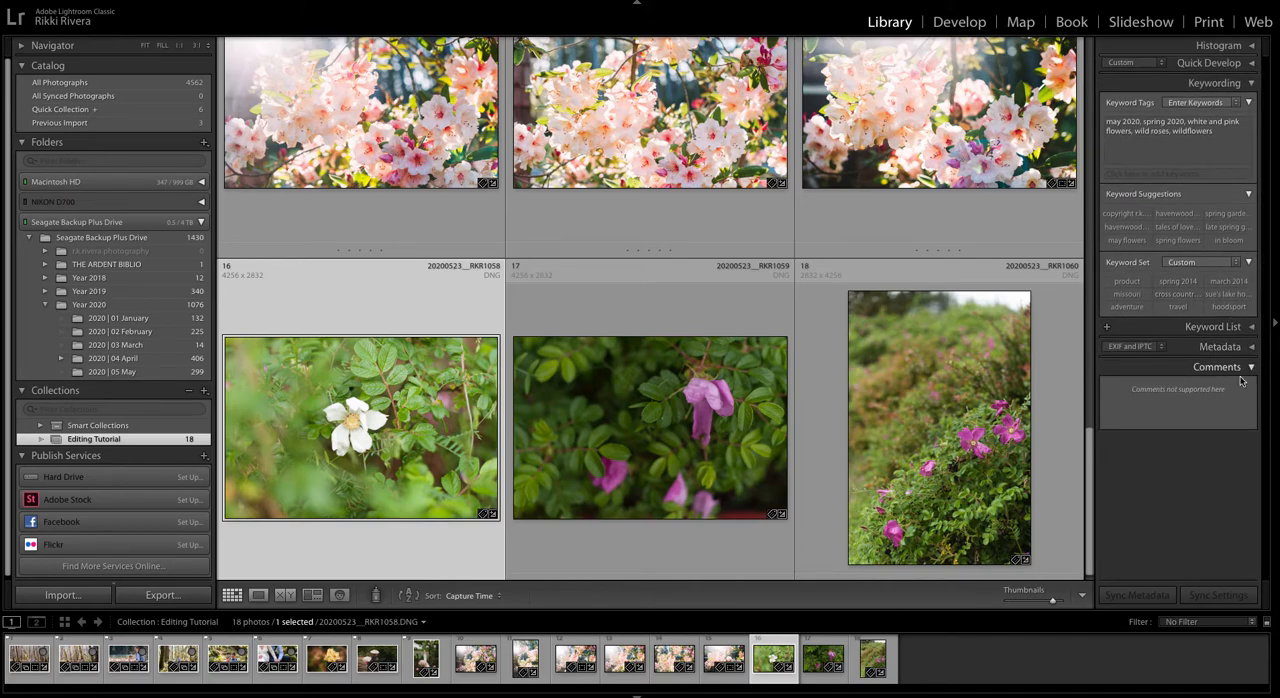
scroll(1198, 388, "up", 1)
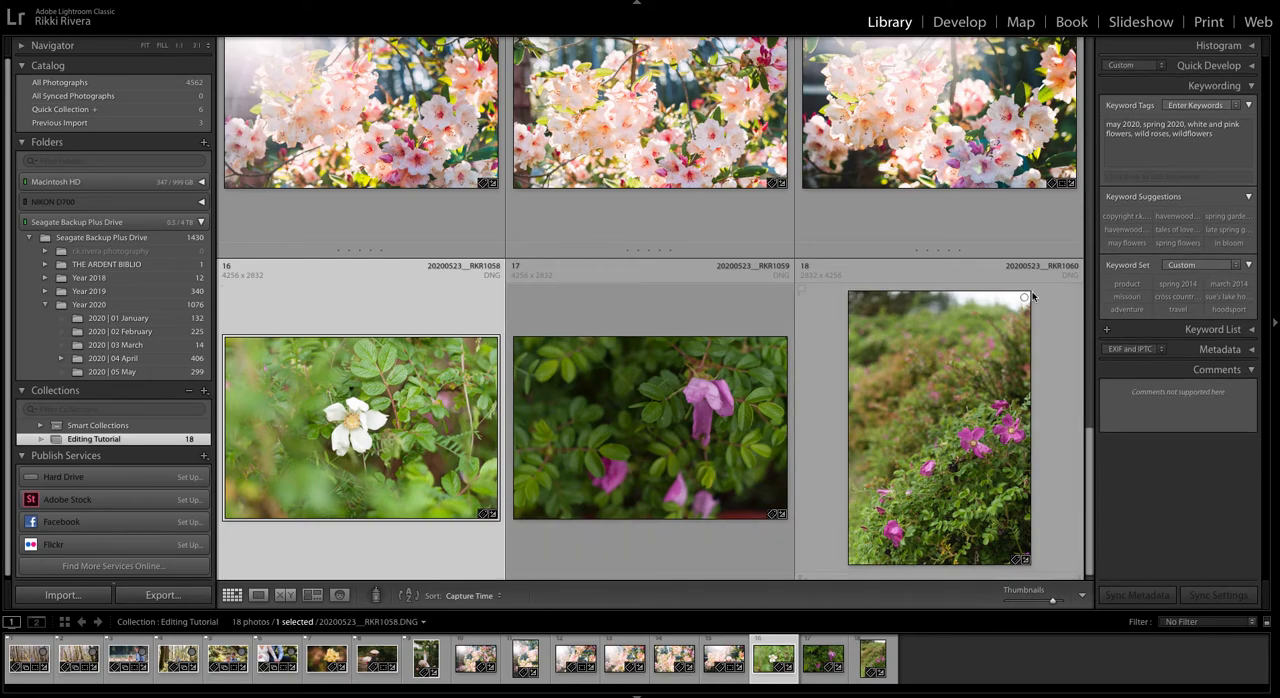
Step: Start exporting the three wild rose photos to the hard drive, choosing the RAW folder inside 2020 | 05 May as the destination
left_click(885, 413, "shift")
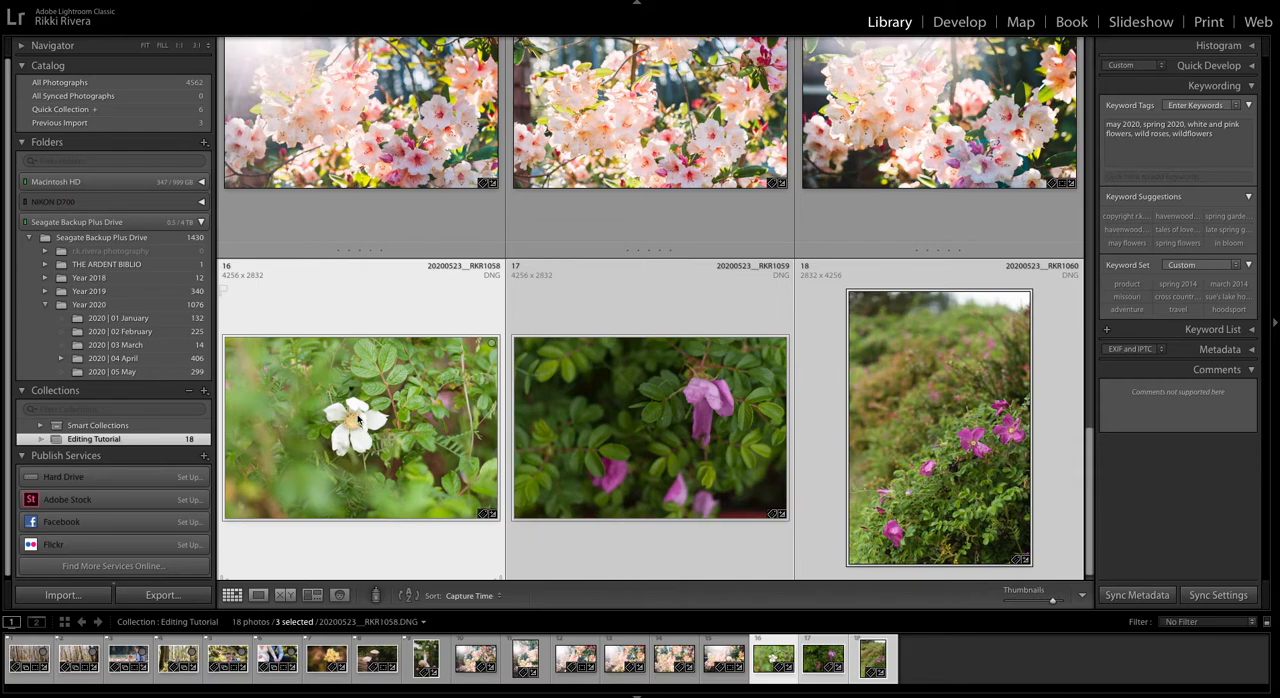
left_click(161, 595)
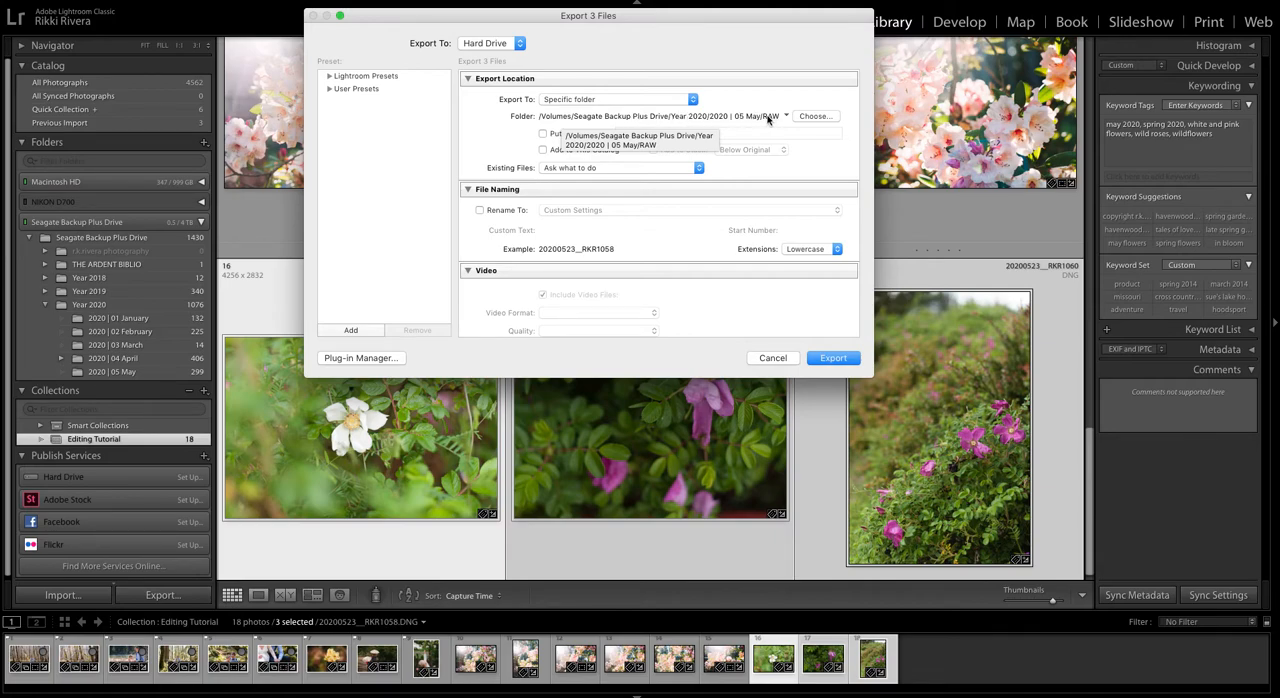
left_click(815, 117)
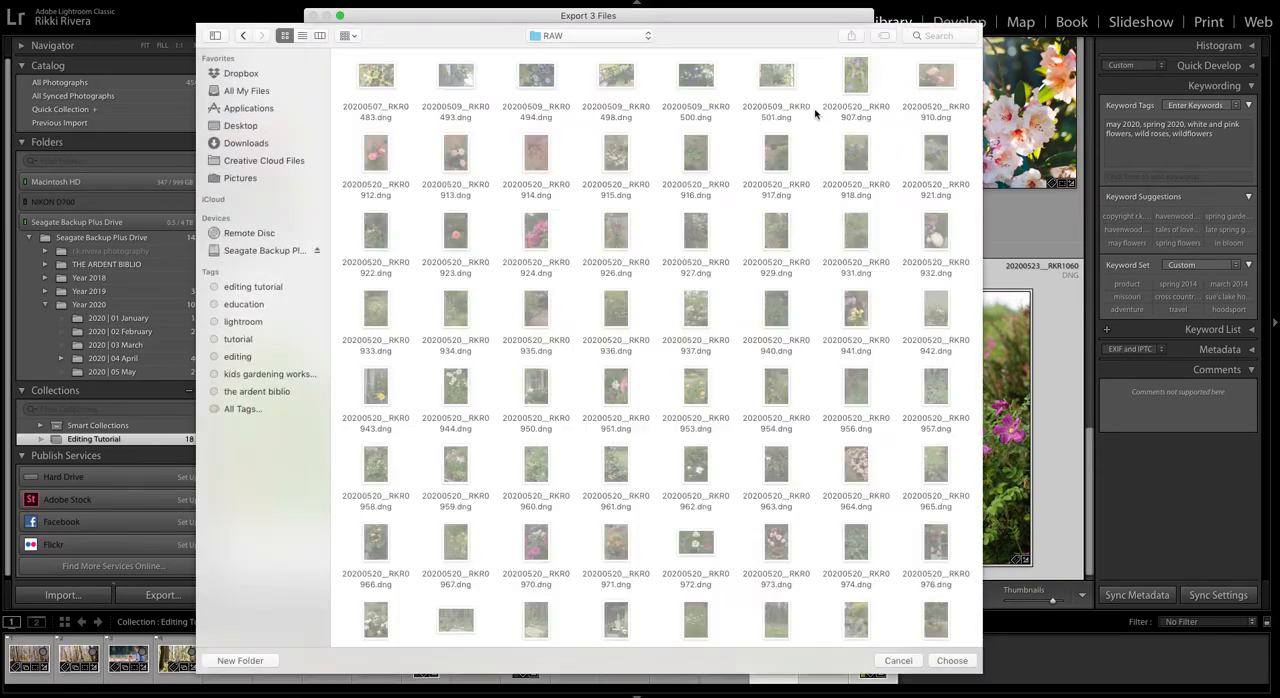
scroll(770, 117, "down", 8)
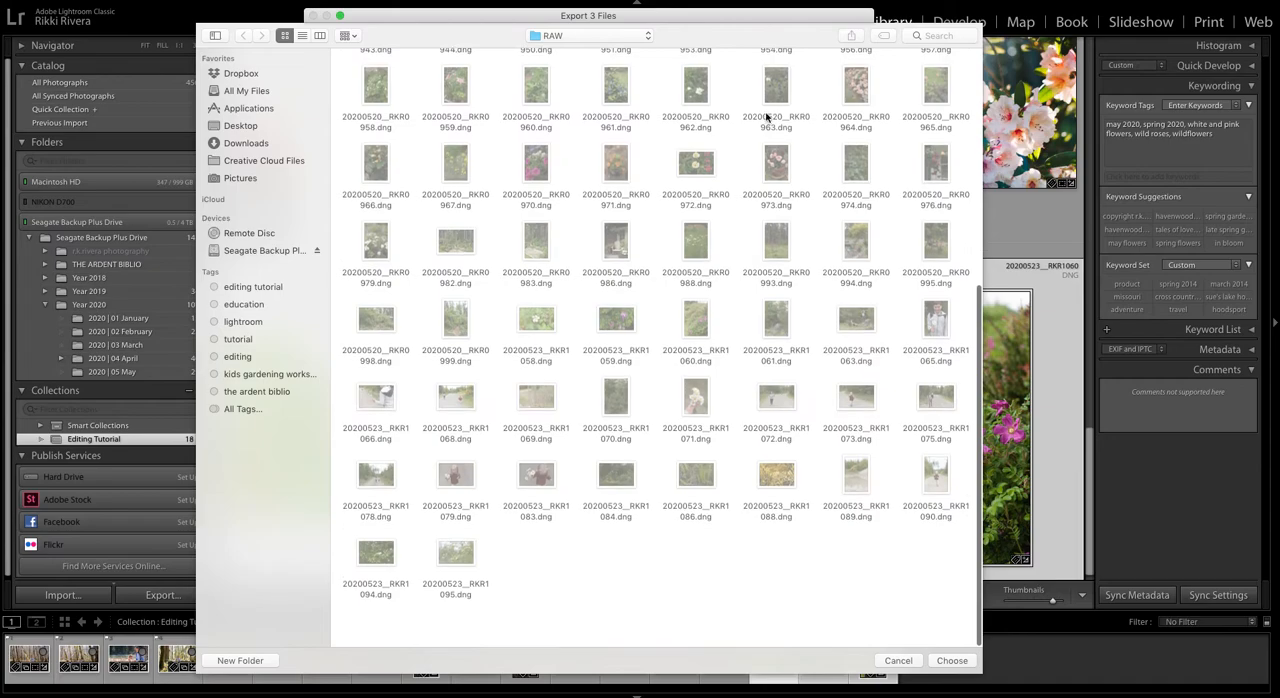
scroll(712, 160, "up", 8)
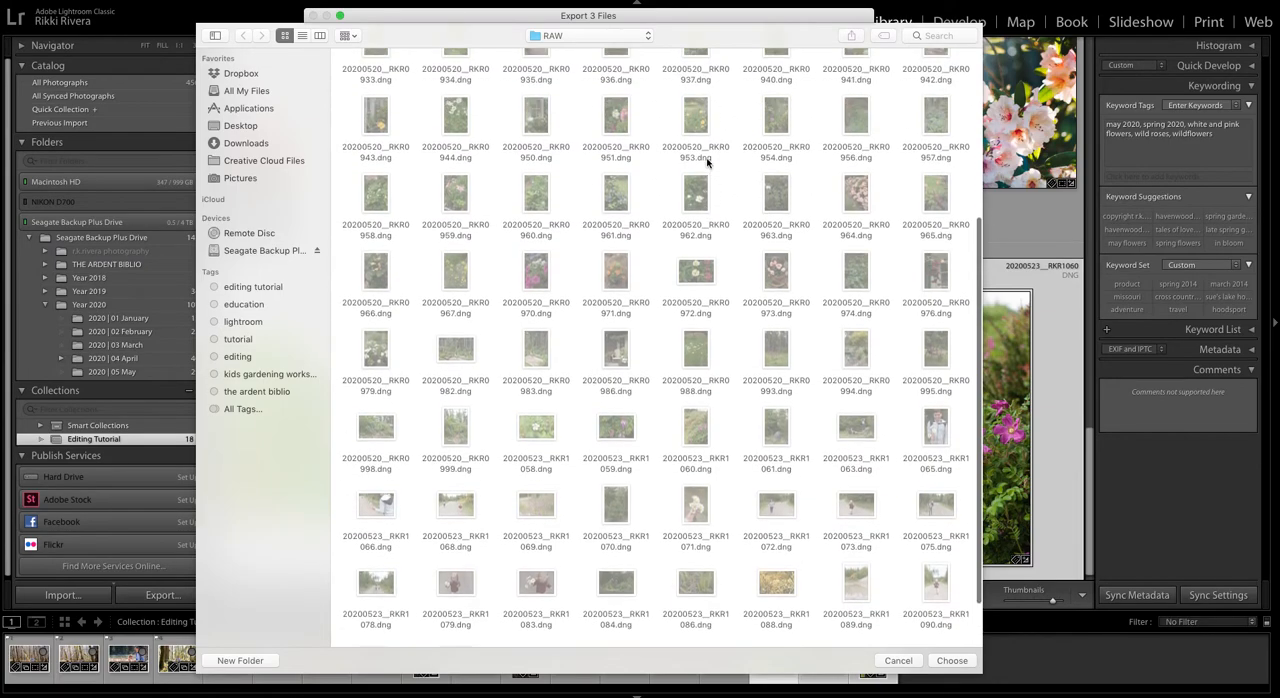
left_click(954, 660)
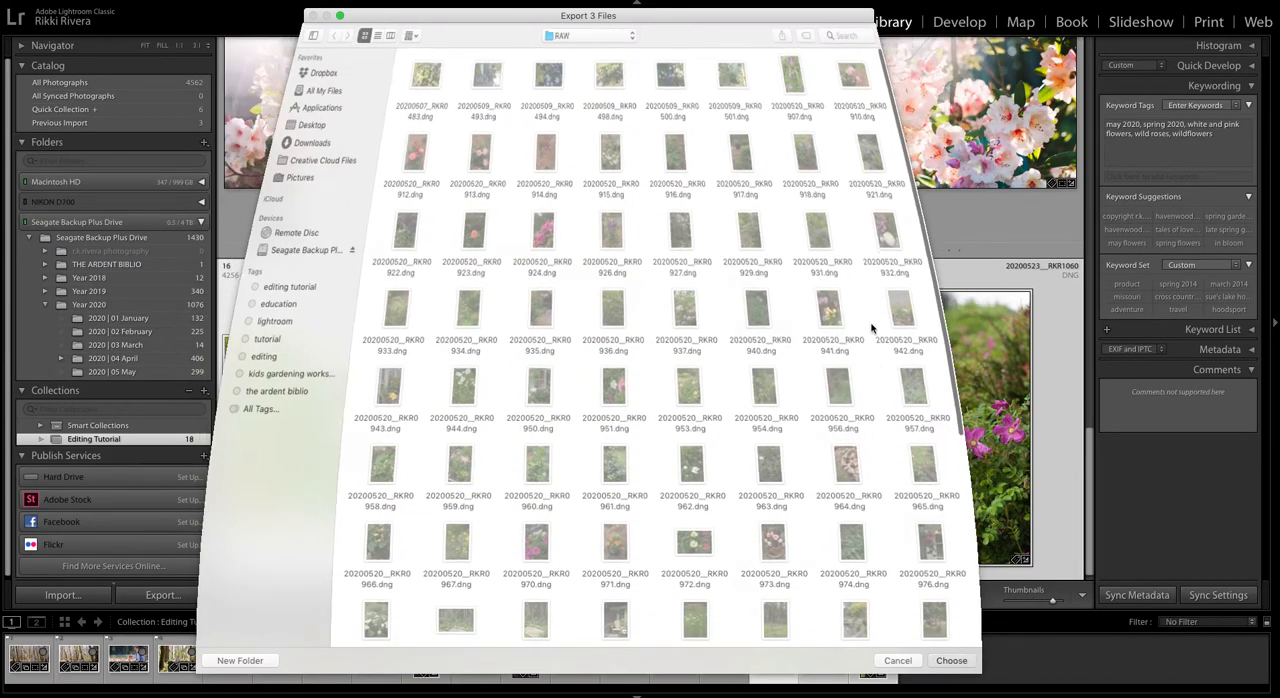
Step: Examine the export location, file naming, file format, image sizing, sharpening and metadata options for the three files
scroll(668, 240, "down", 4)
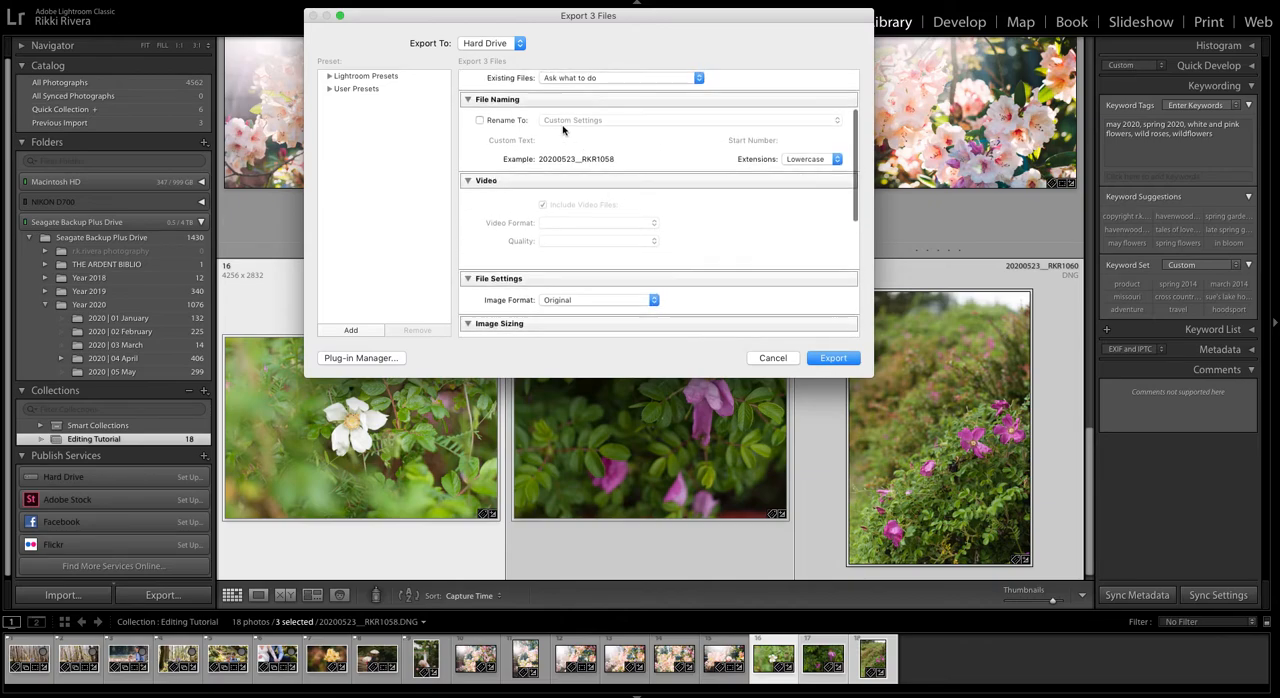
scroll(536, 146, "up", 4)
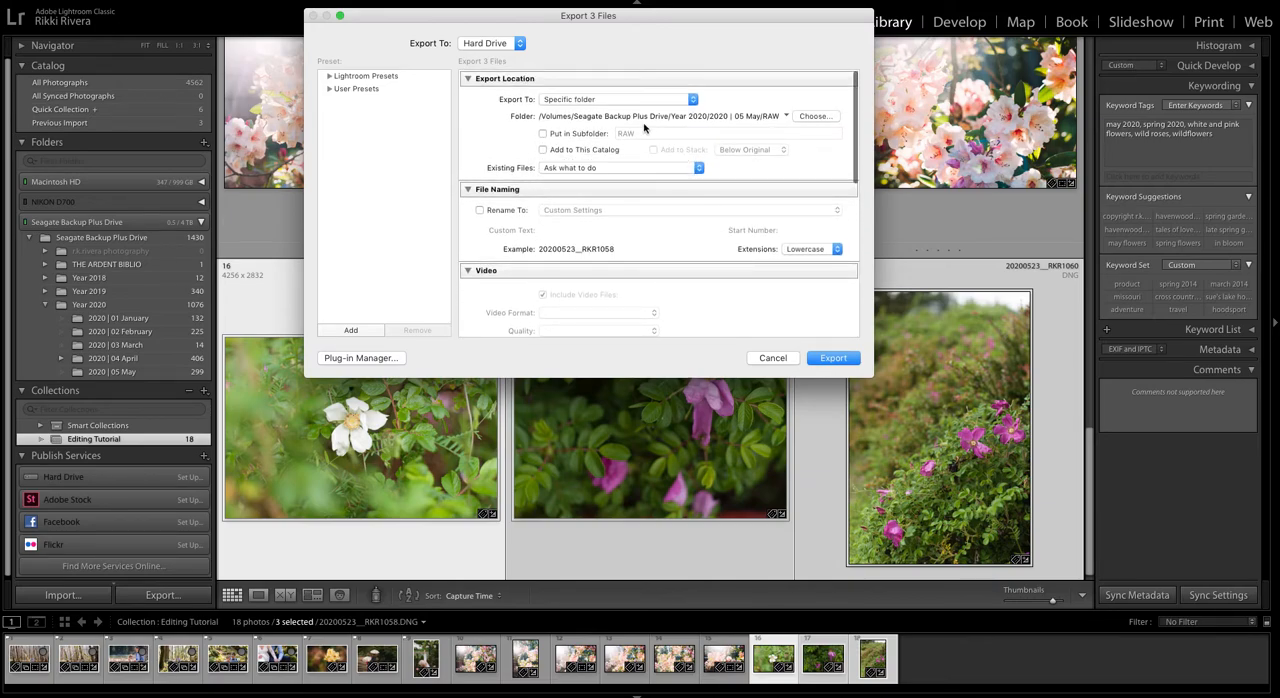
scroll(569, 182, "down", 8)
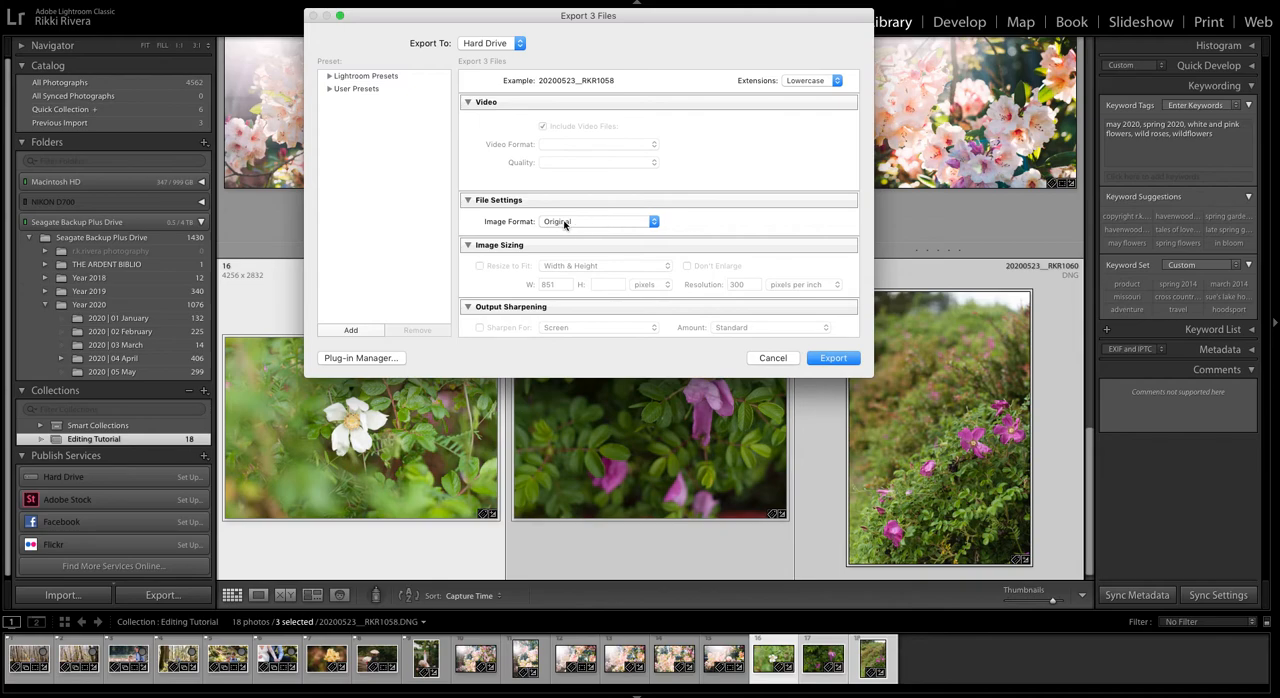
scroll(643, 225, "down", 10)
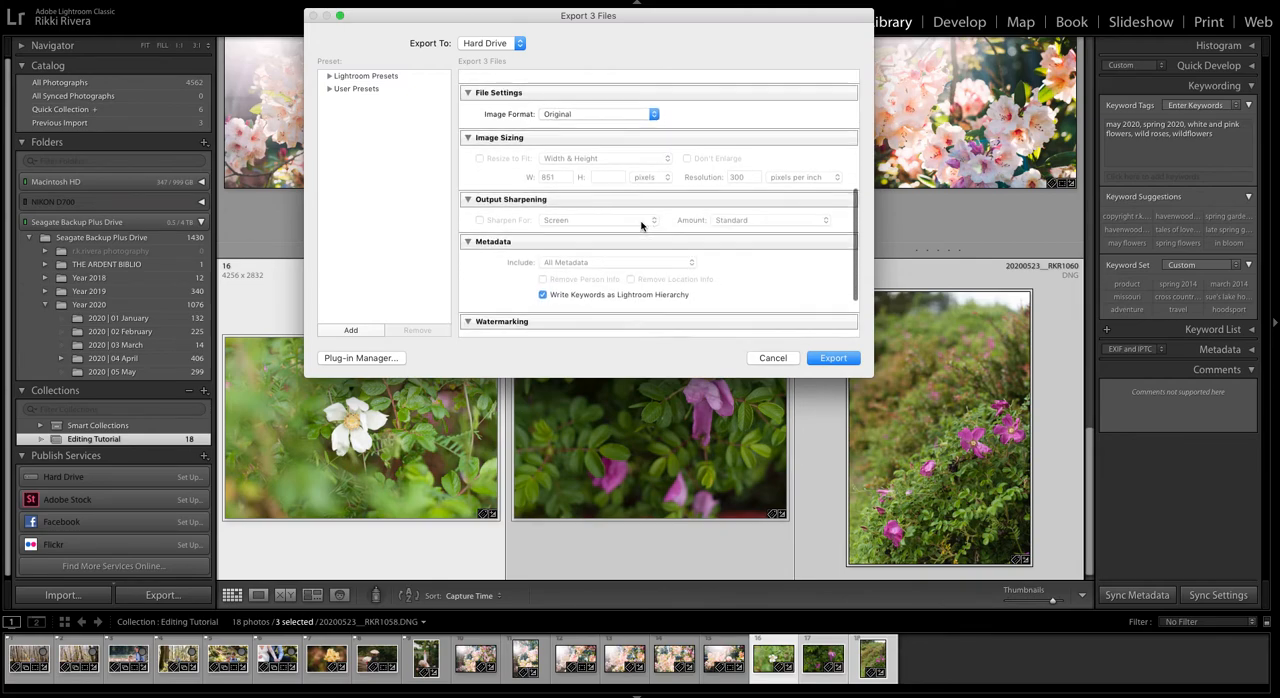
scroll(643, 240, "up", 10)
scroll(643, 234, "down", 8)
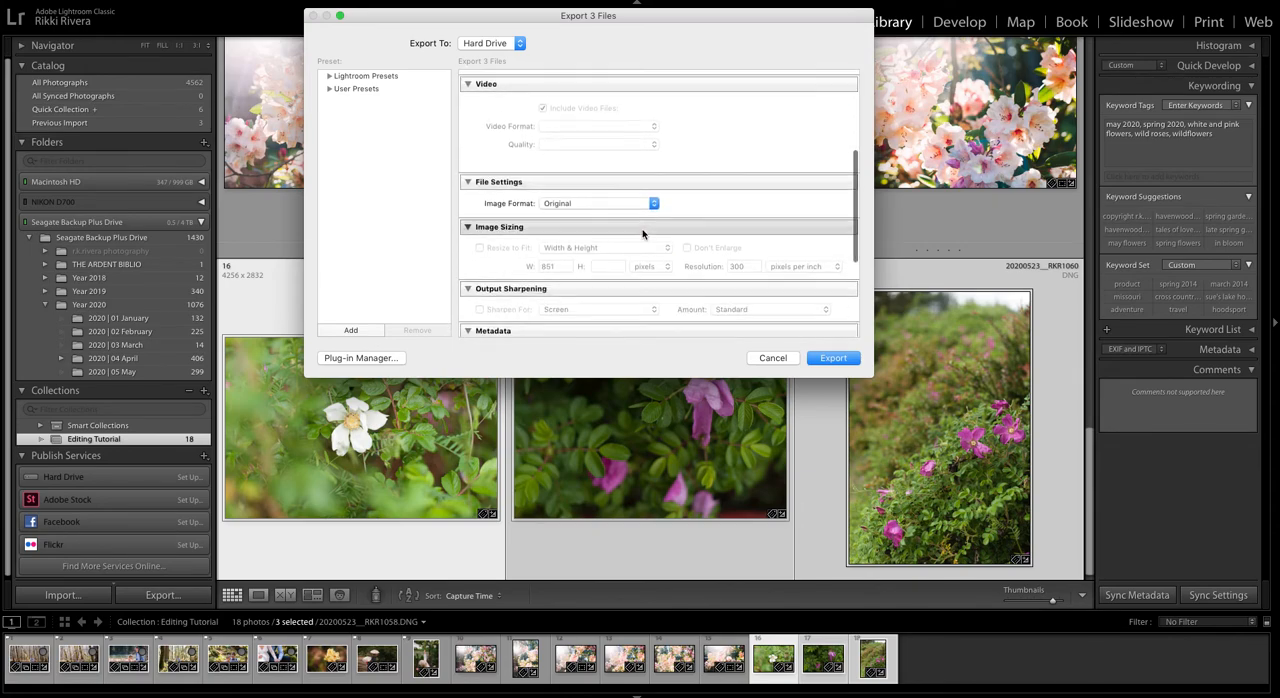
scroll(643, 234, "up", 7)
scroll(642, 234, "down", 4)
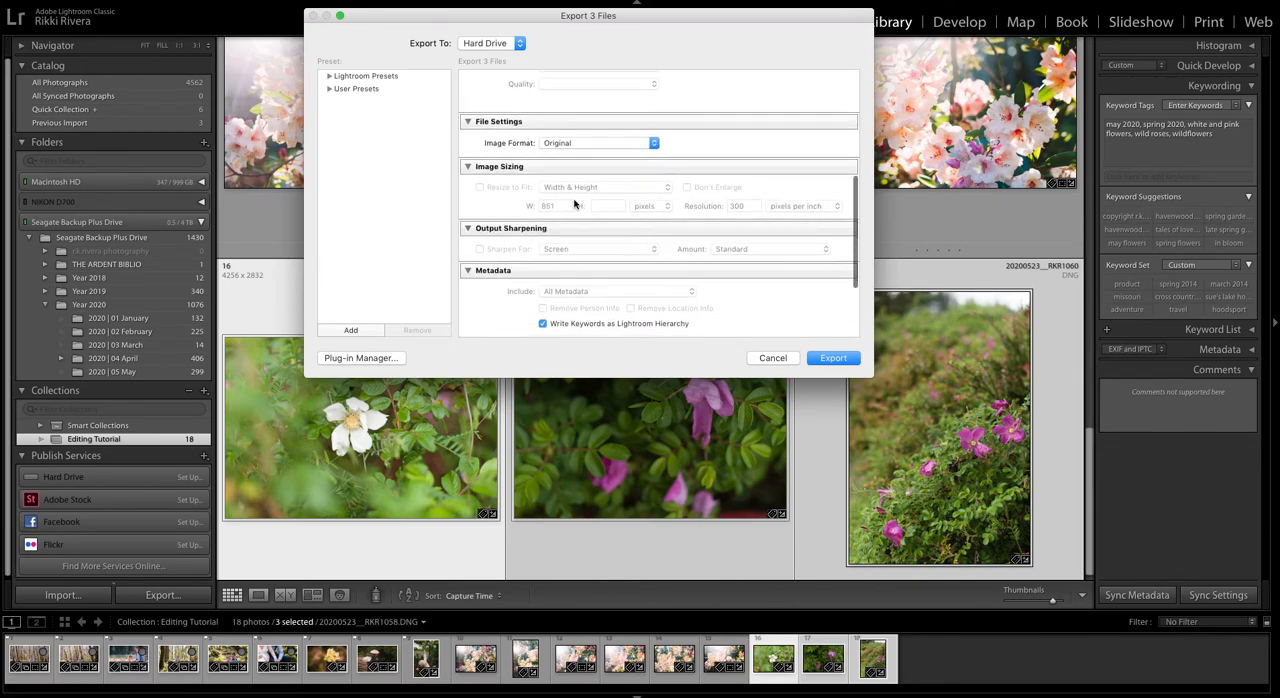
Step: Try JPEG as the export image format and switch Resize to Fit on and back off
left_click(574, 143)
left_click(596, 91)
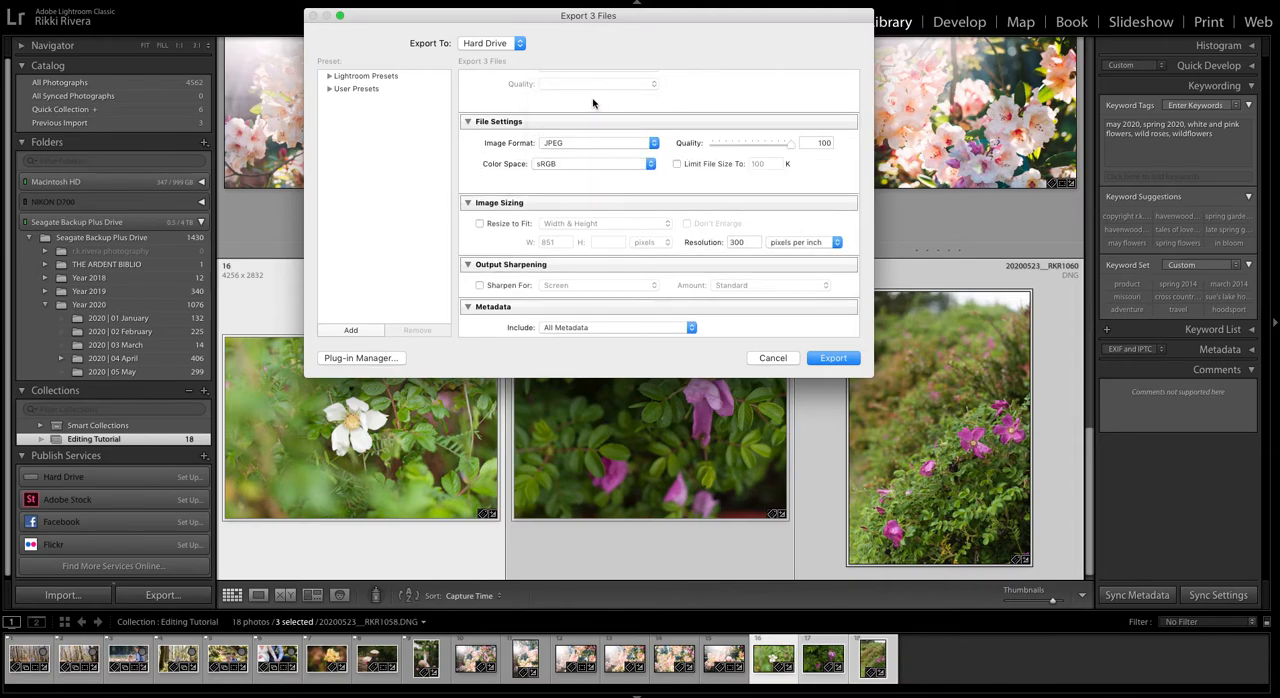
scroll(592, 214, "down", 2)
left_click(508, 189)
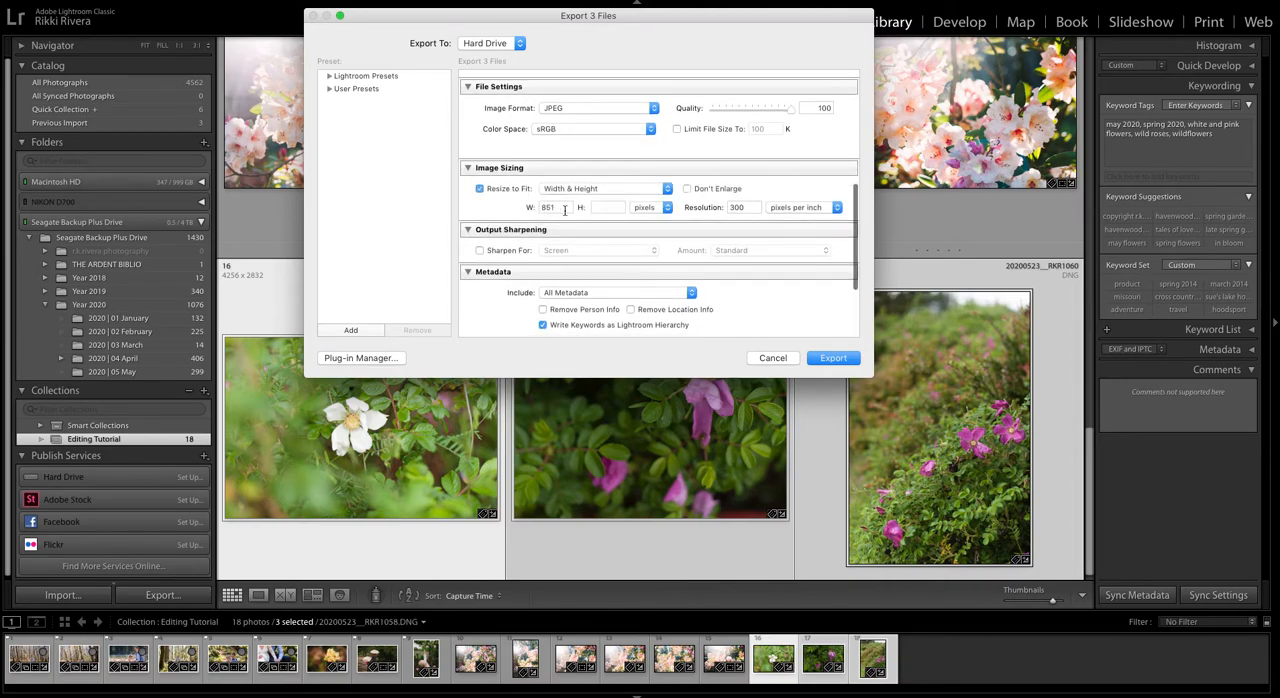
left_click(507, 189)
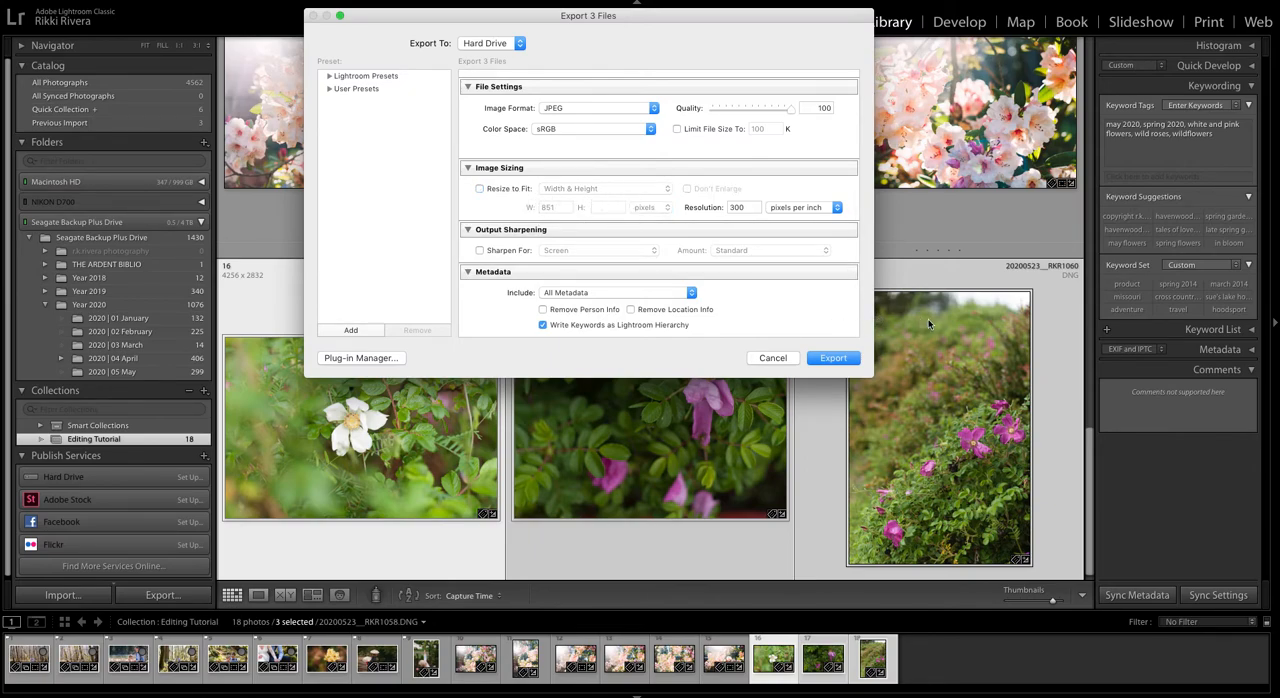
Step: Try output sharpening for Screen at the Standard amount and review the remaining JPEG export options
scroll(591, 237, "down", 2)
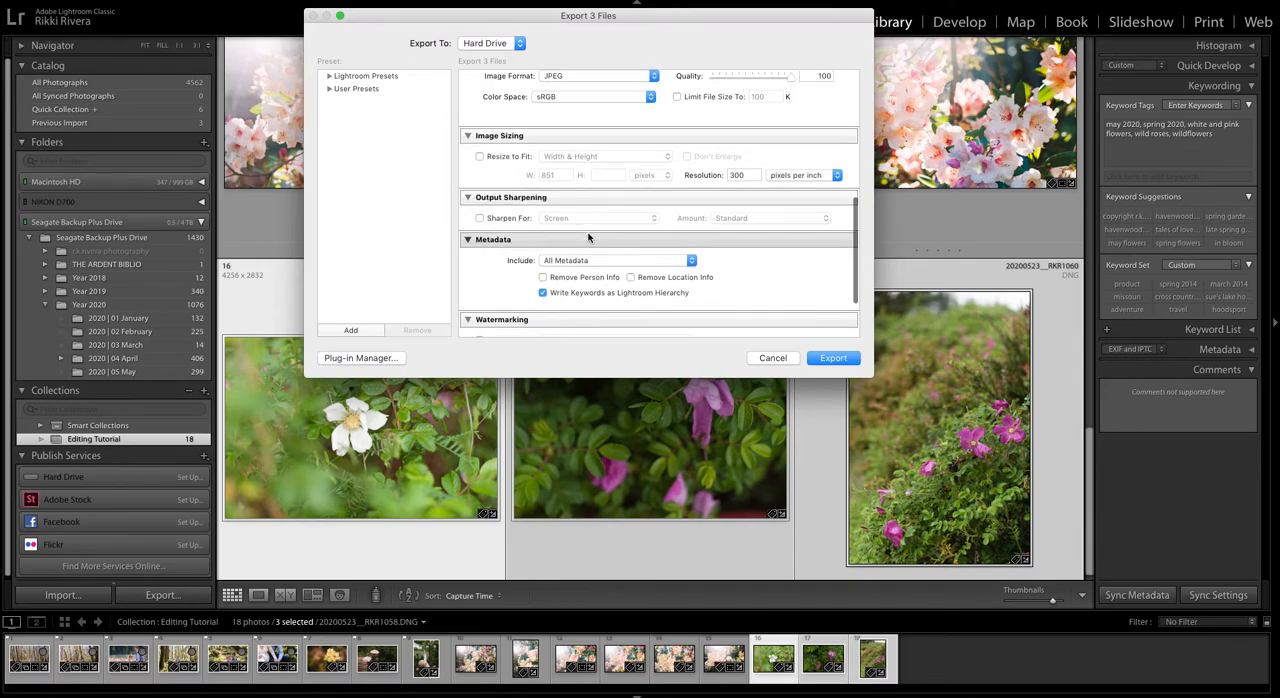
left_click(516, 220)
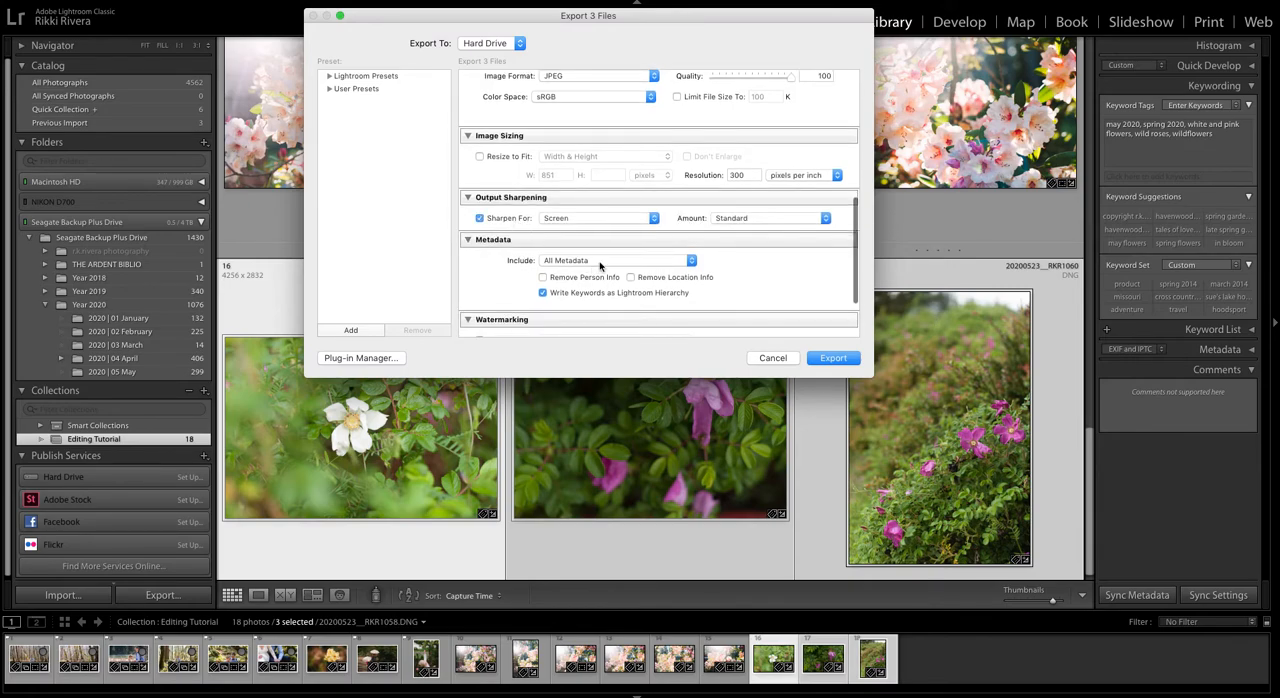
scroll(630, 289, "down", 3)
left_click(836, 364)
scroll(700, 249, "up", 10)
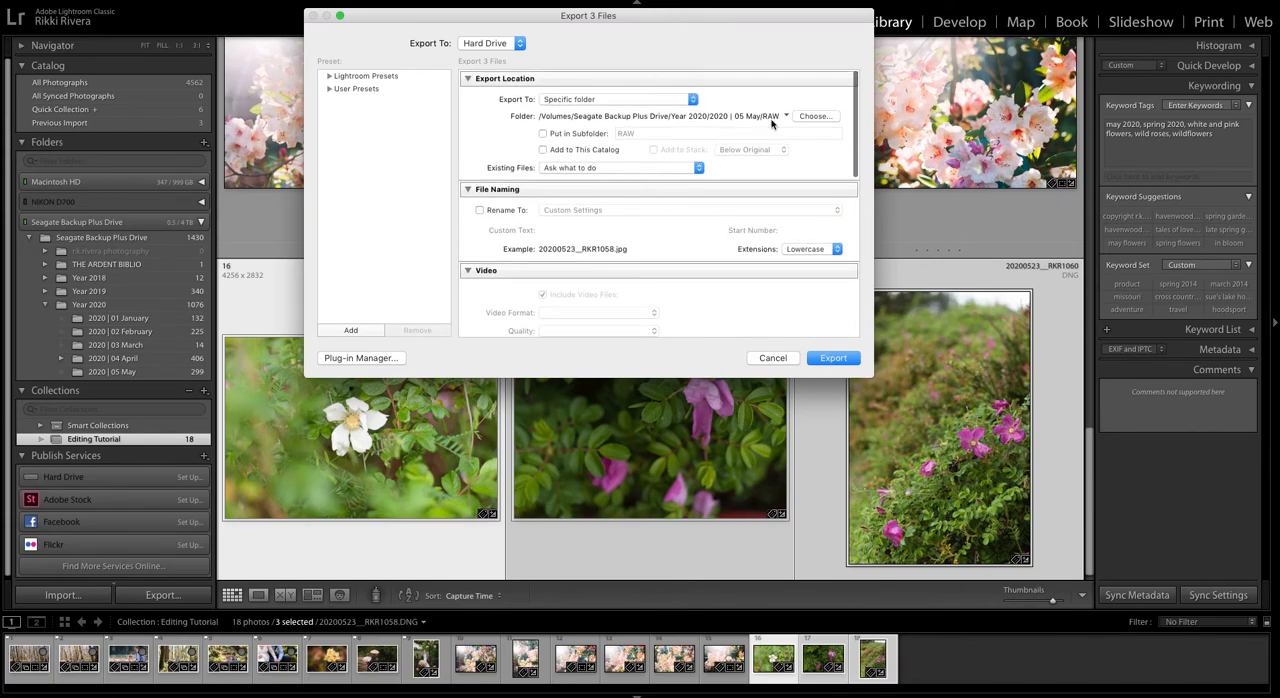
Step: Set the image format to Original, export the three photos and skip the files that already exist
scroll(660, 185, "down", 5)
left_click(618, 171)
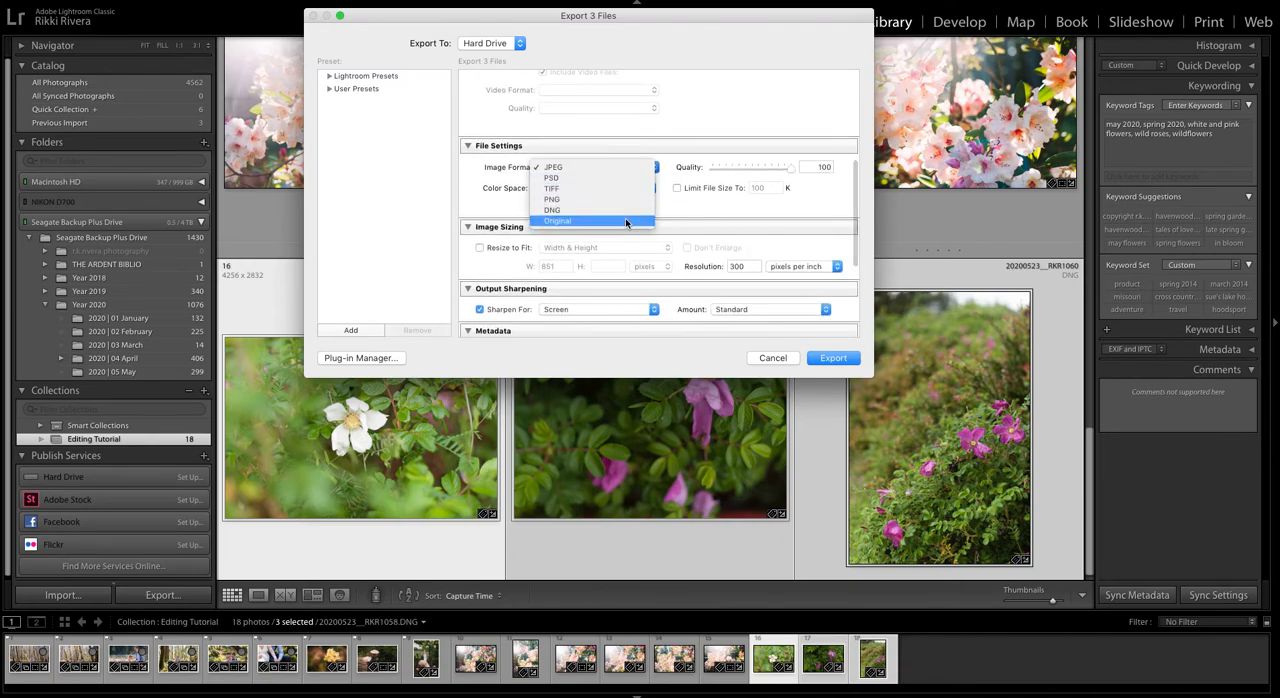
left_click(625, 219)
left_click(833, 358)
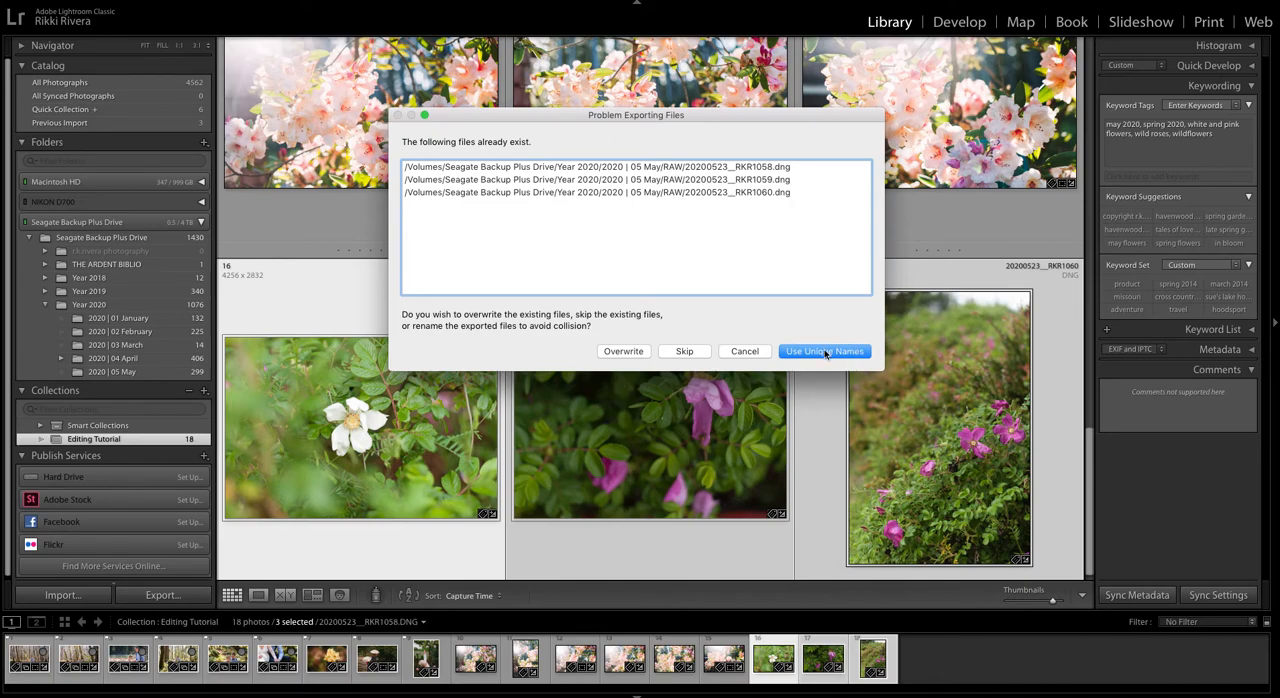
left_click(681, 354)
scroll(685, 347, "down", 1)
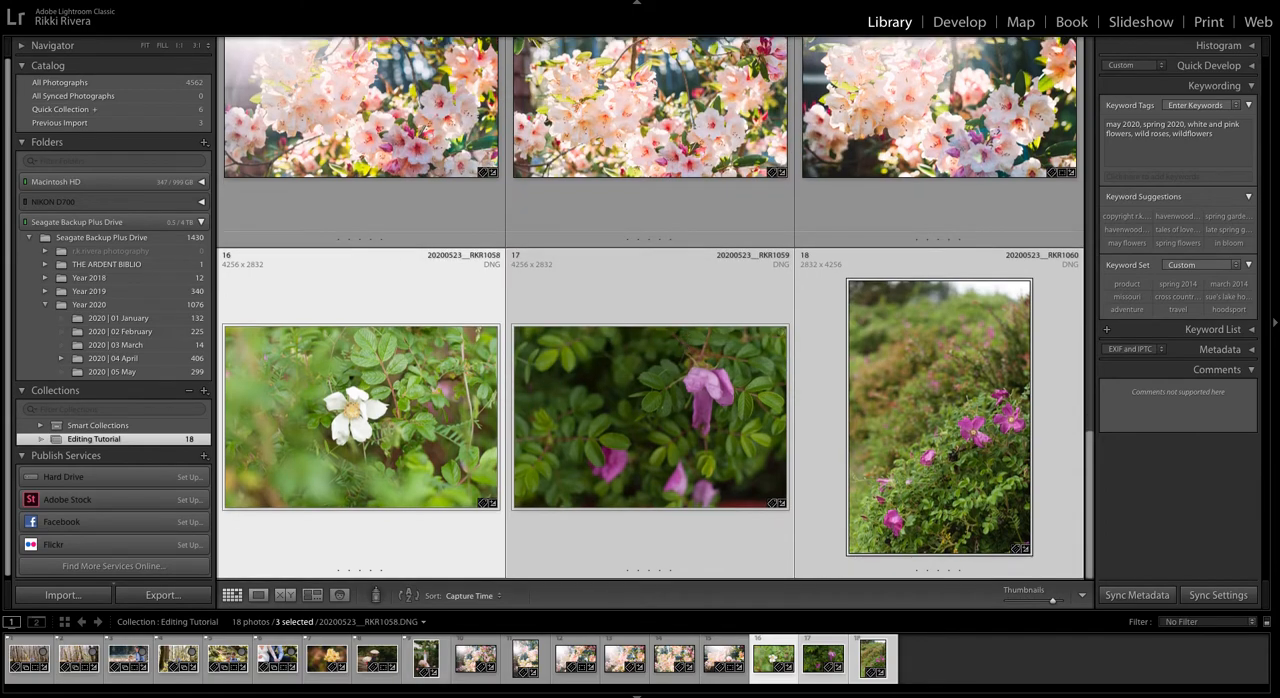
Step: Switch to Finder and open the 2020 | 05 May folder under Year 2020 on the Seagate Backup Plus Drive
mouse_move(397, 692)
left_click(185, 683)
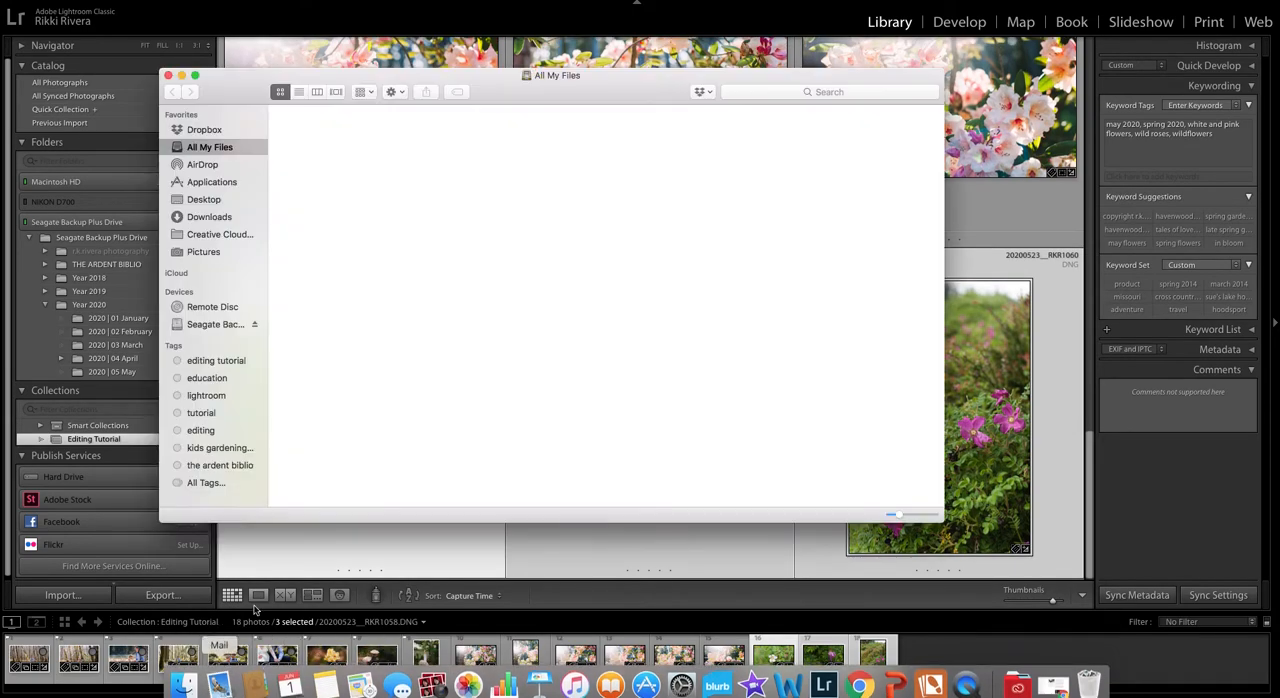
left_click(210, 325)
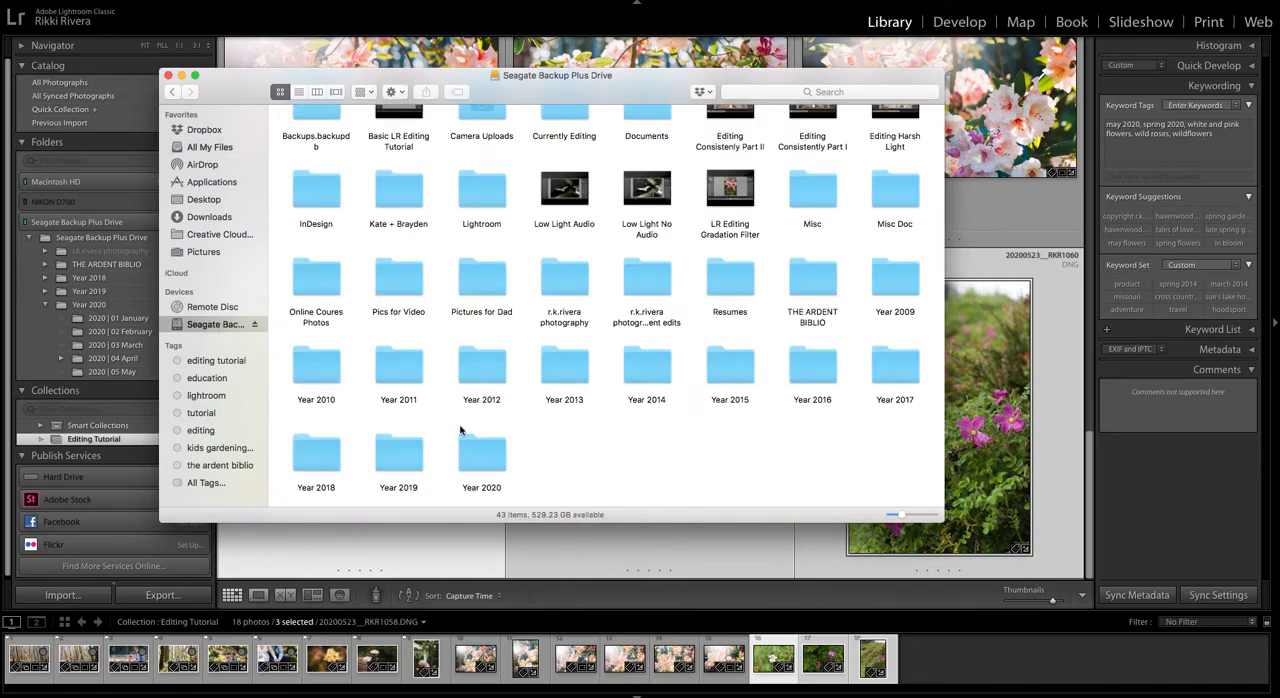
double_click(484, 447)
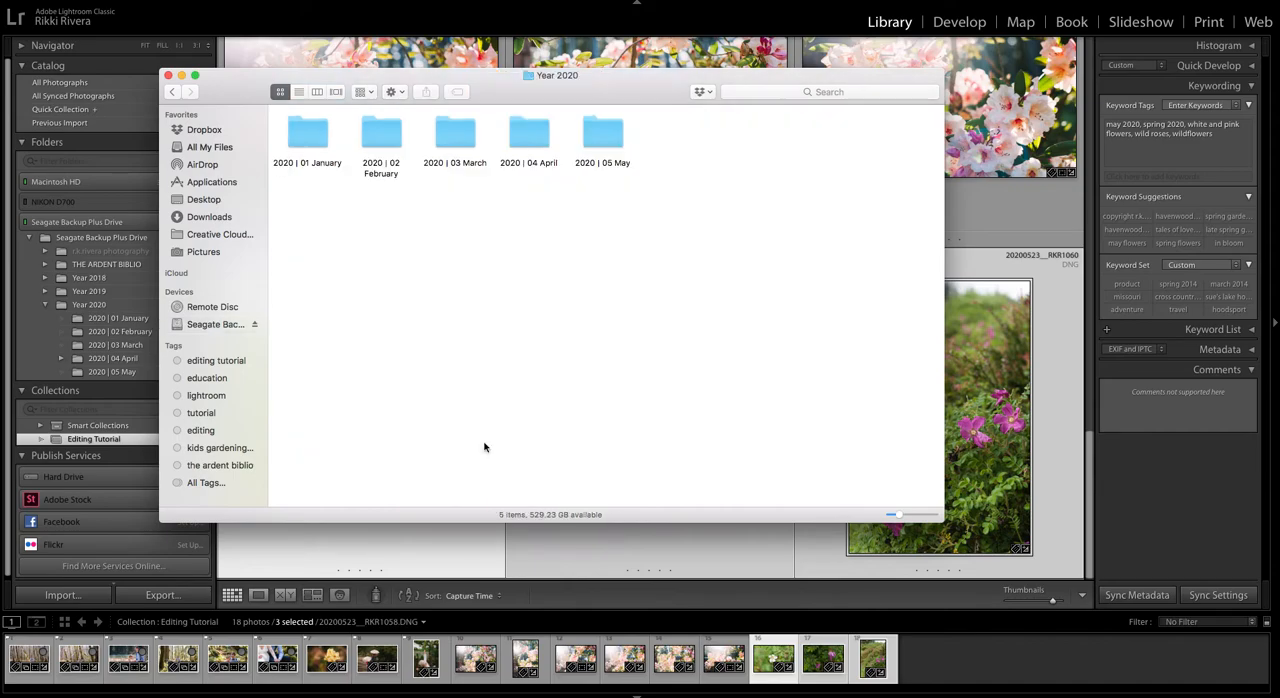
double_click(607, 133)
Step: Look through the photo files in the 2020 | 05 May folder and open its JPEG subfolder
scroll(603, 141, "up", 10)
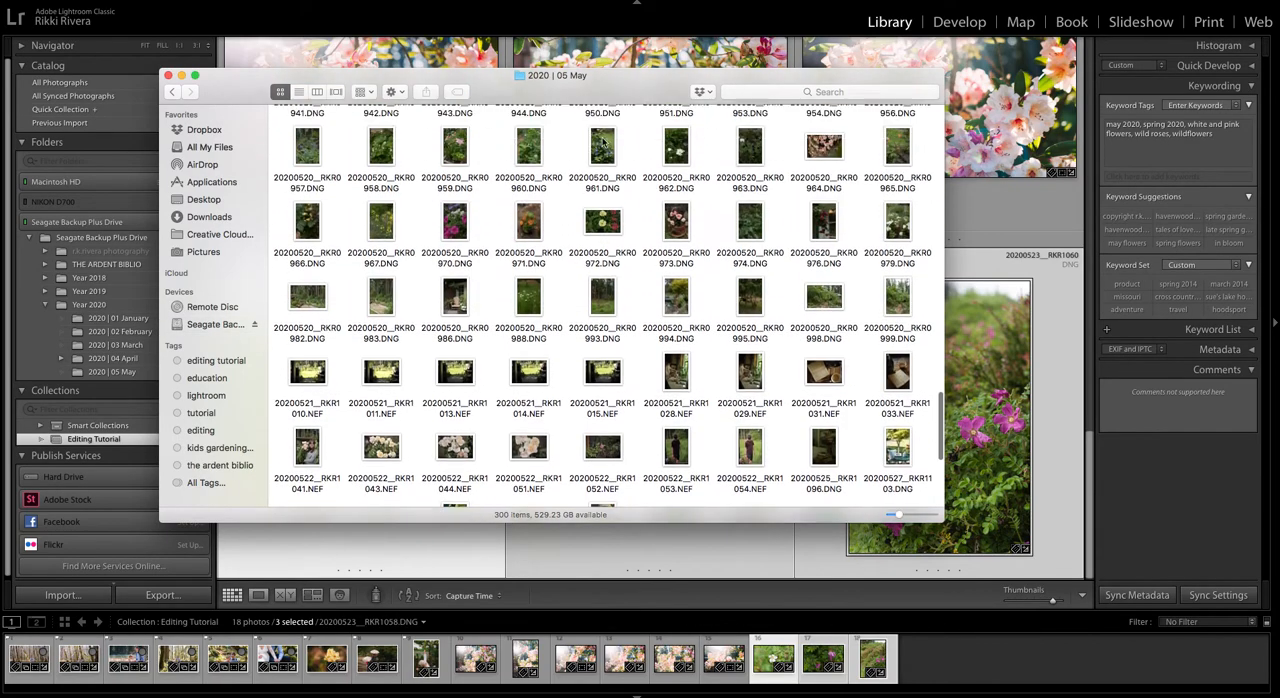
scroll(603, 141, "up", 3)
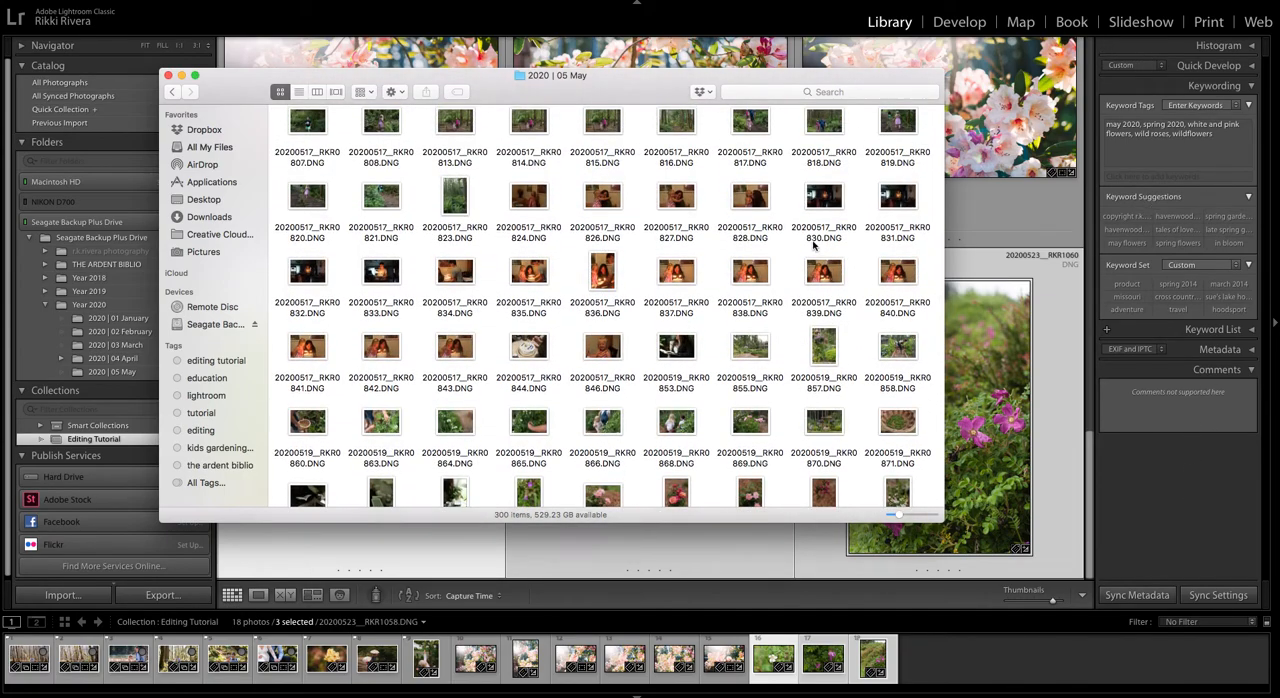
scroll(714, 220, "up", 12)
scroll(714, 220, "up", 10)
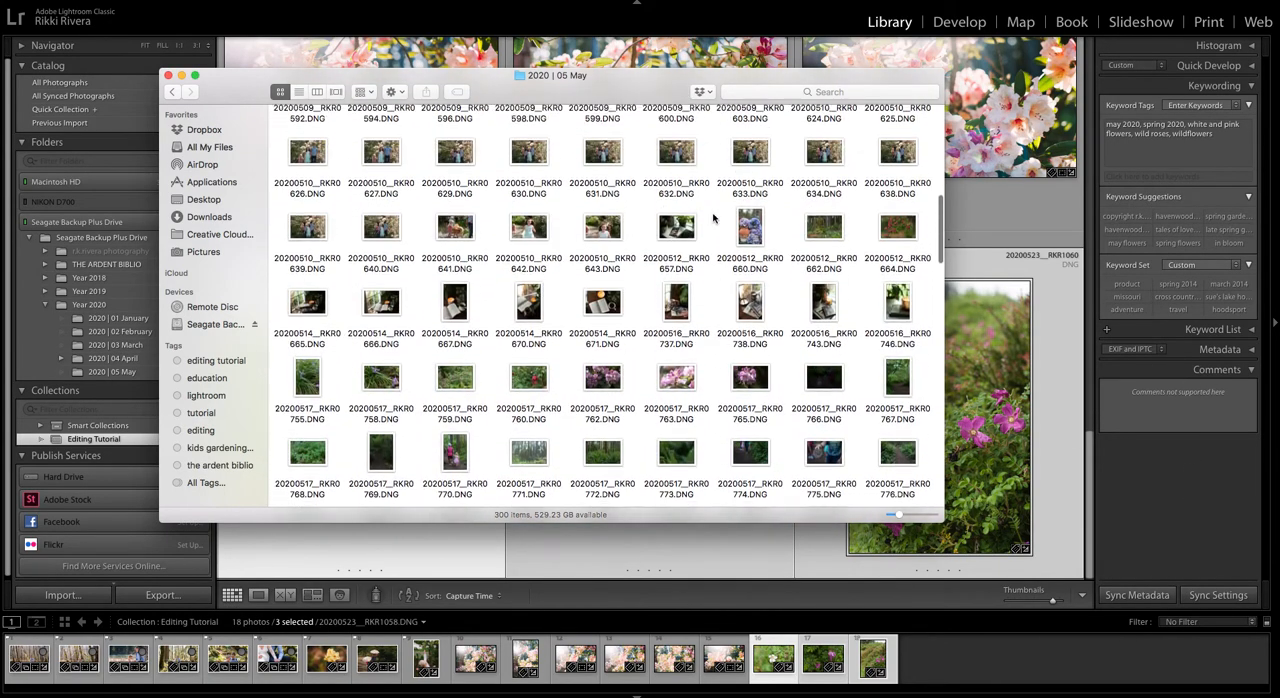
scroll(713, 215, "up", 4)
scroll(713, 215, "down", 15)
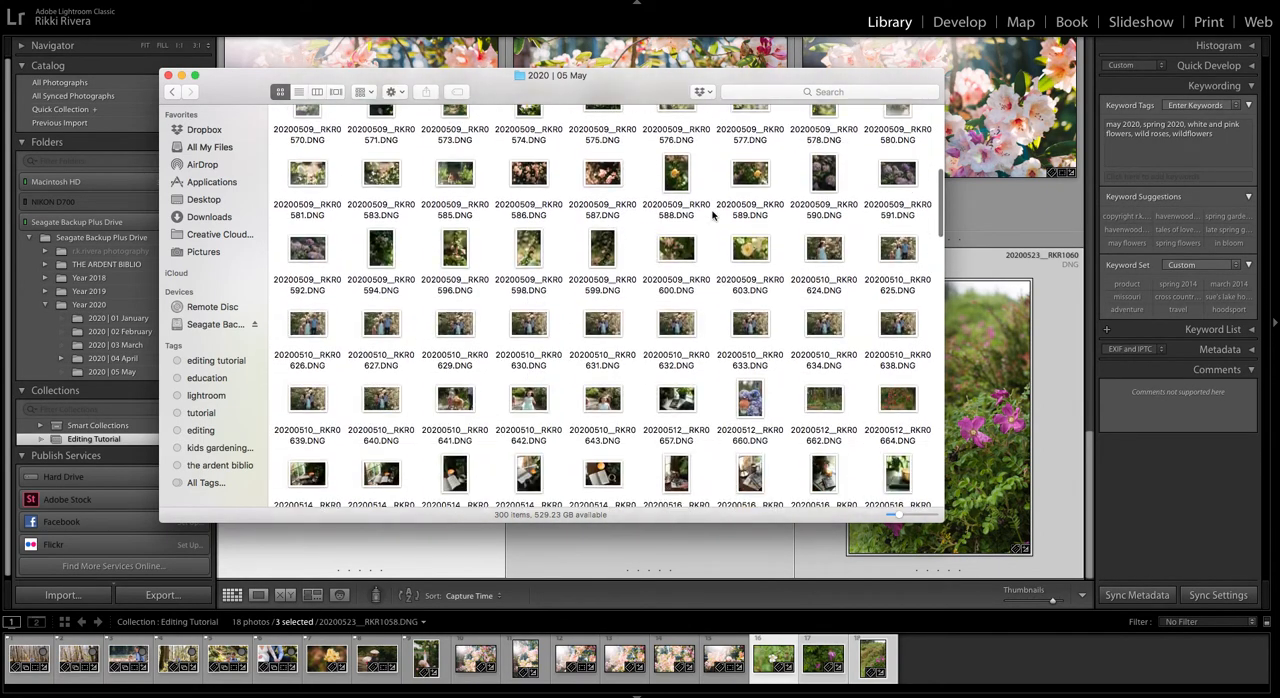
scroll(745, 310, "up", 1)
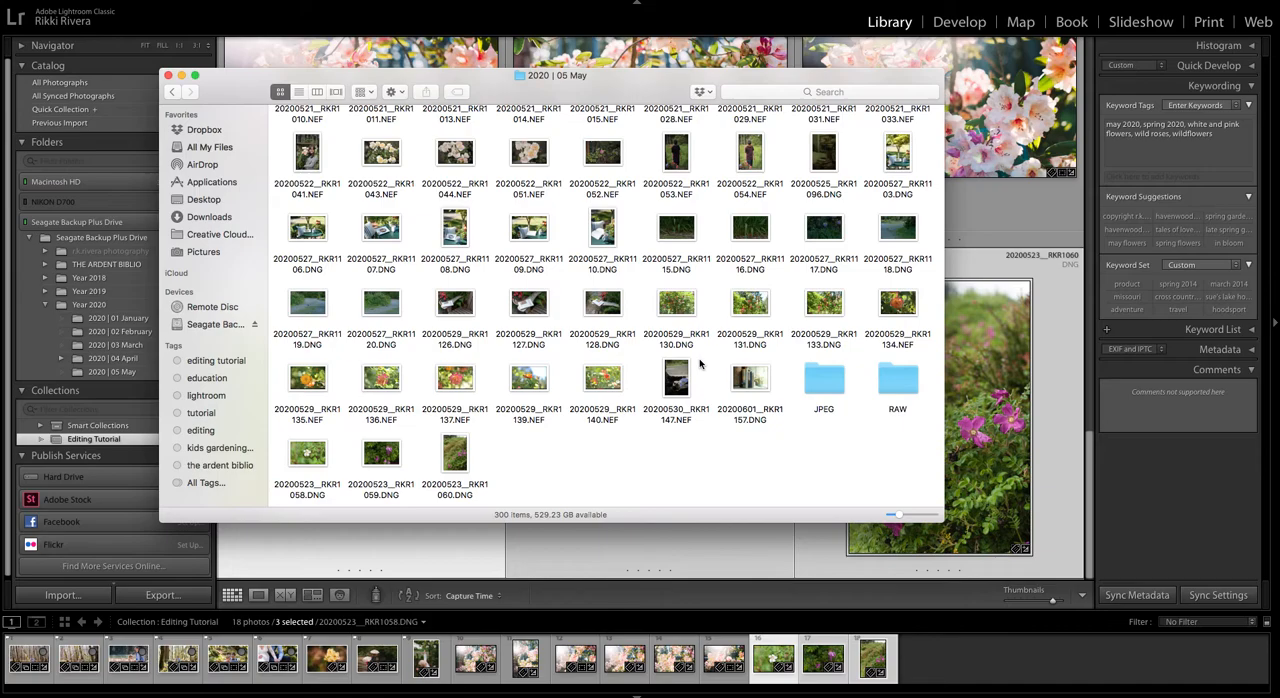
scroll(700, 364, "up", 20)
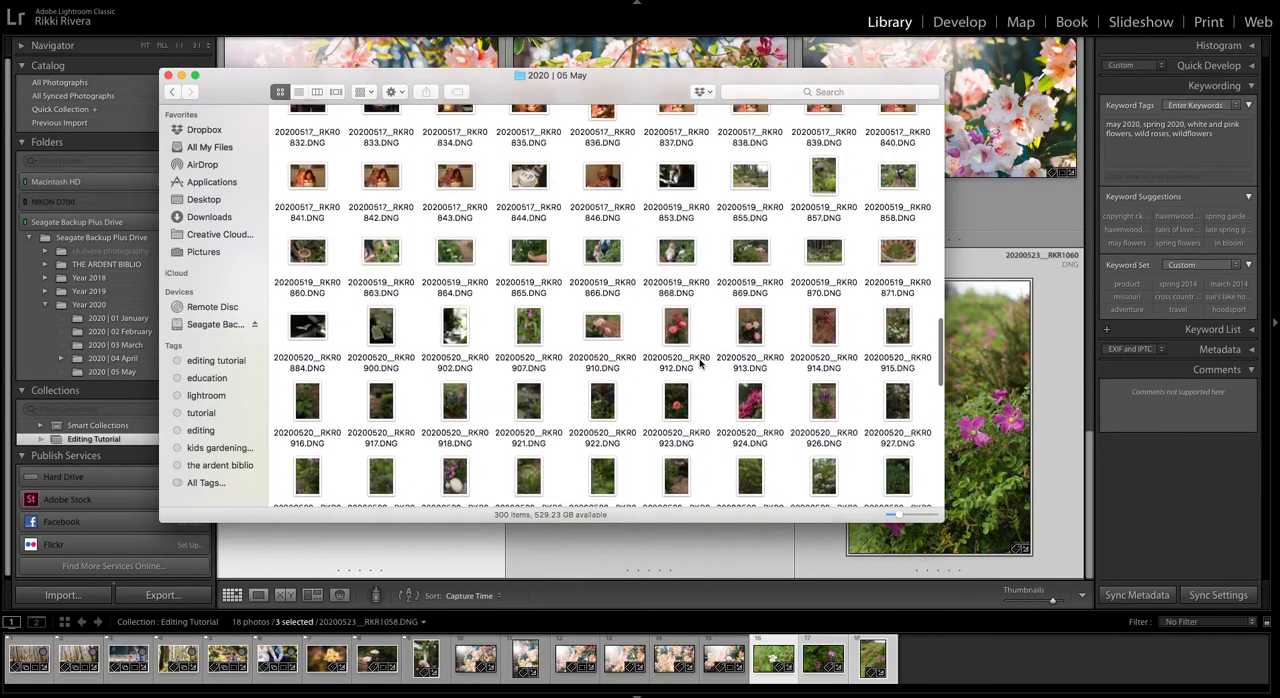
scroll(700, 364, "down", 20)
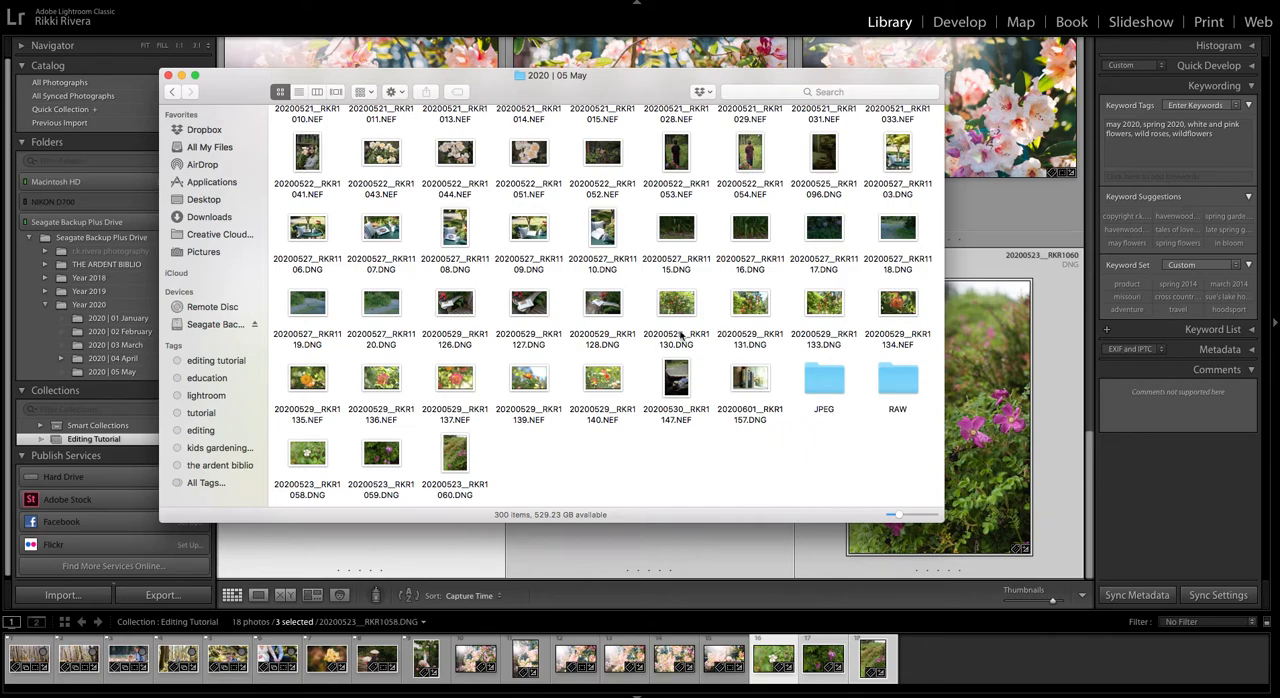
double_click(825, 381)
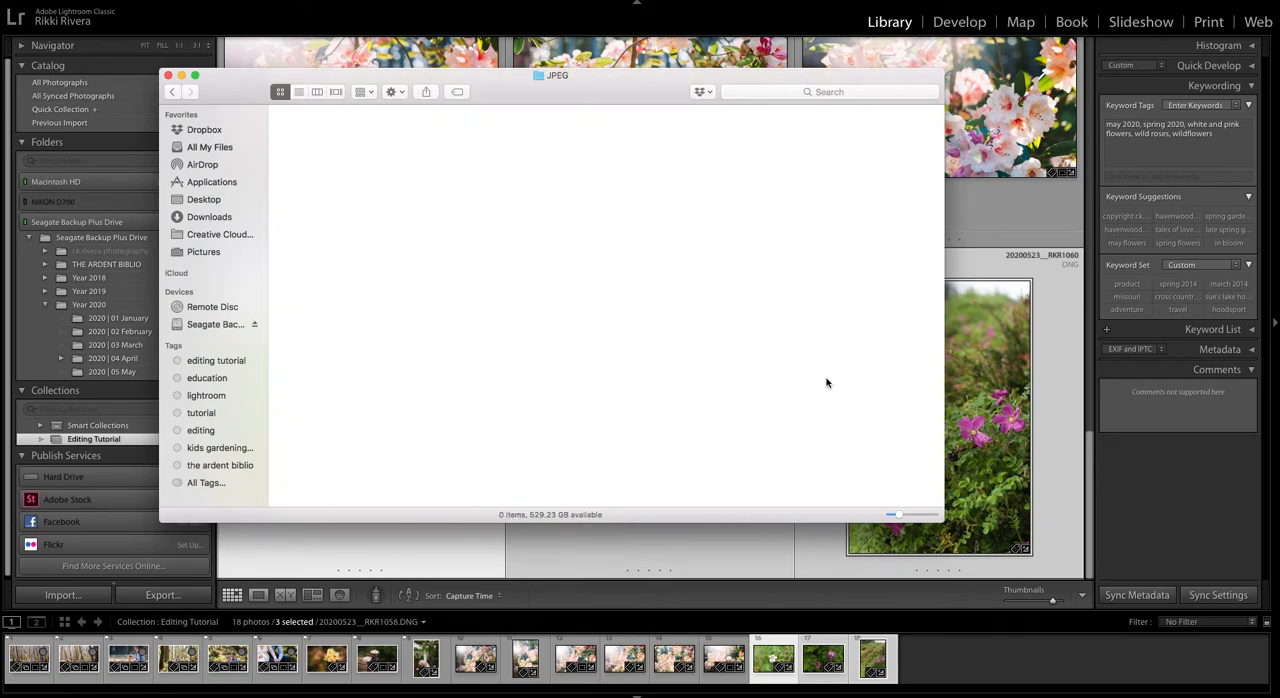
Step: Look over the DNG files in the RAW subfolder and return to the 2020 | 05 May folder
left_click(171, 91)
double_click(889, 380)
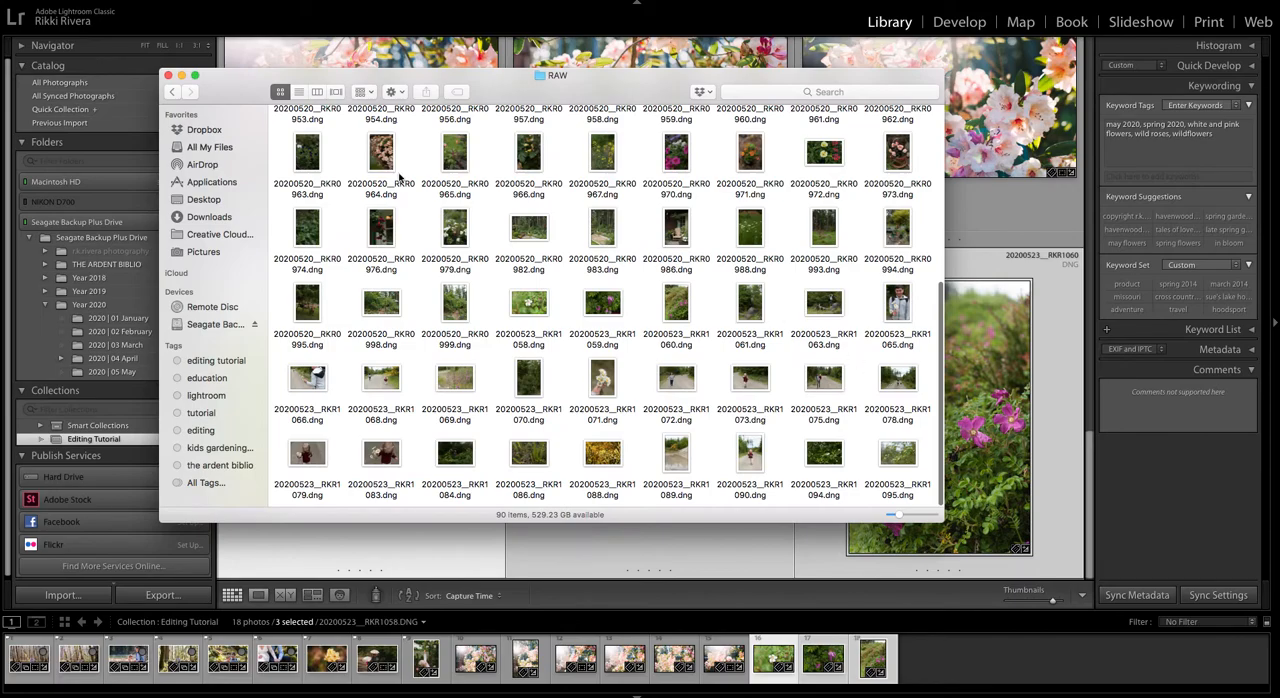
left_click(172, 92)
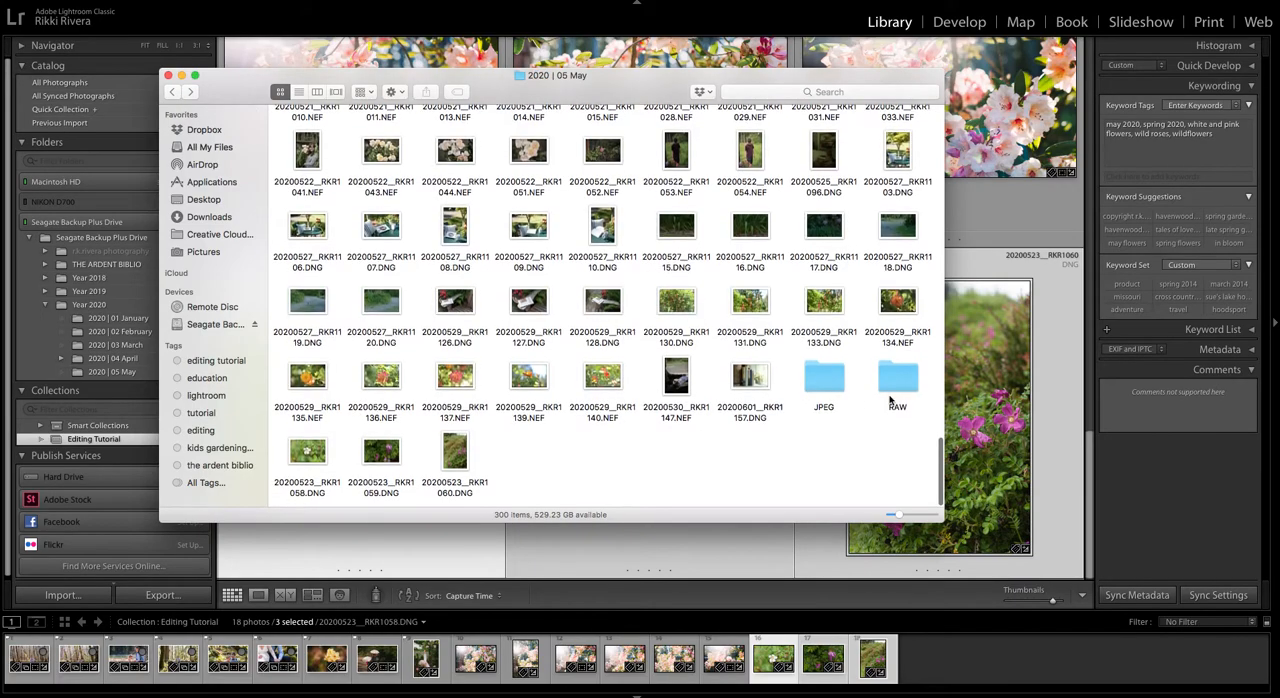
Step: Check the three 20200523 DNG files RKR1058 to RKR1060 against the library, then close the Finder window
left_click_drag(654, 78, 714, 6)
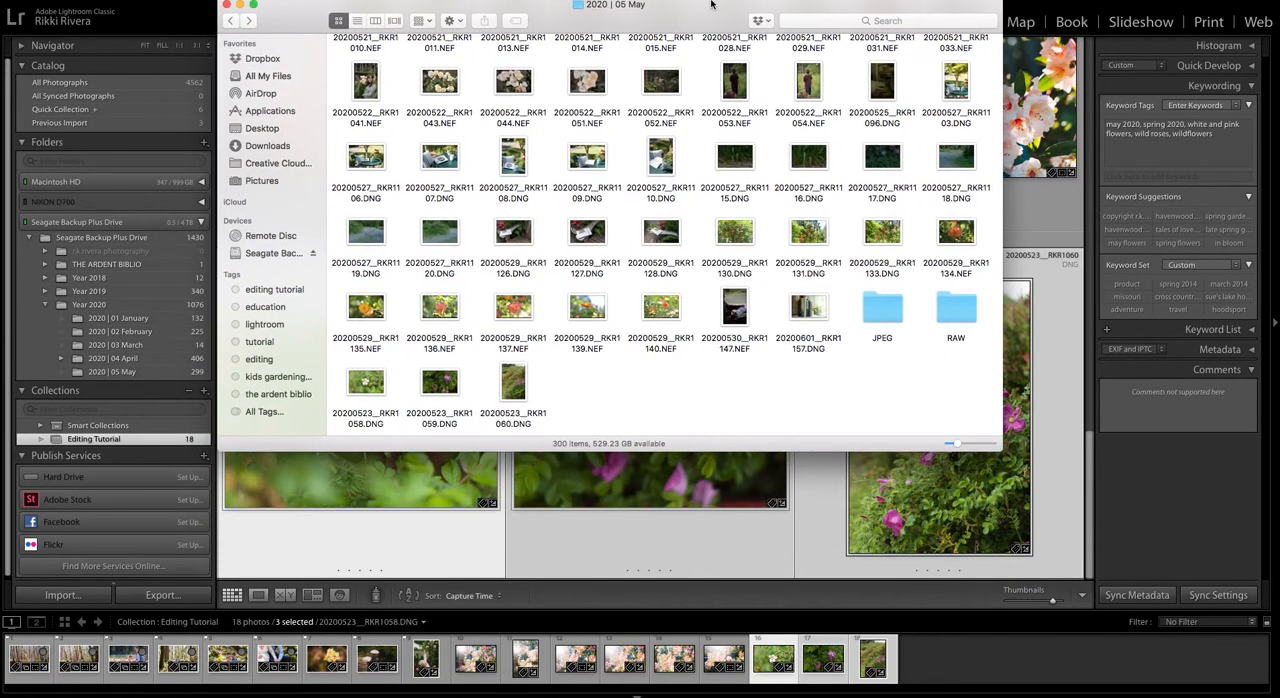
left_click(365, 381)
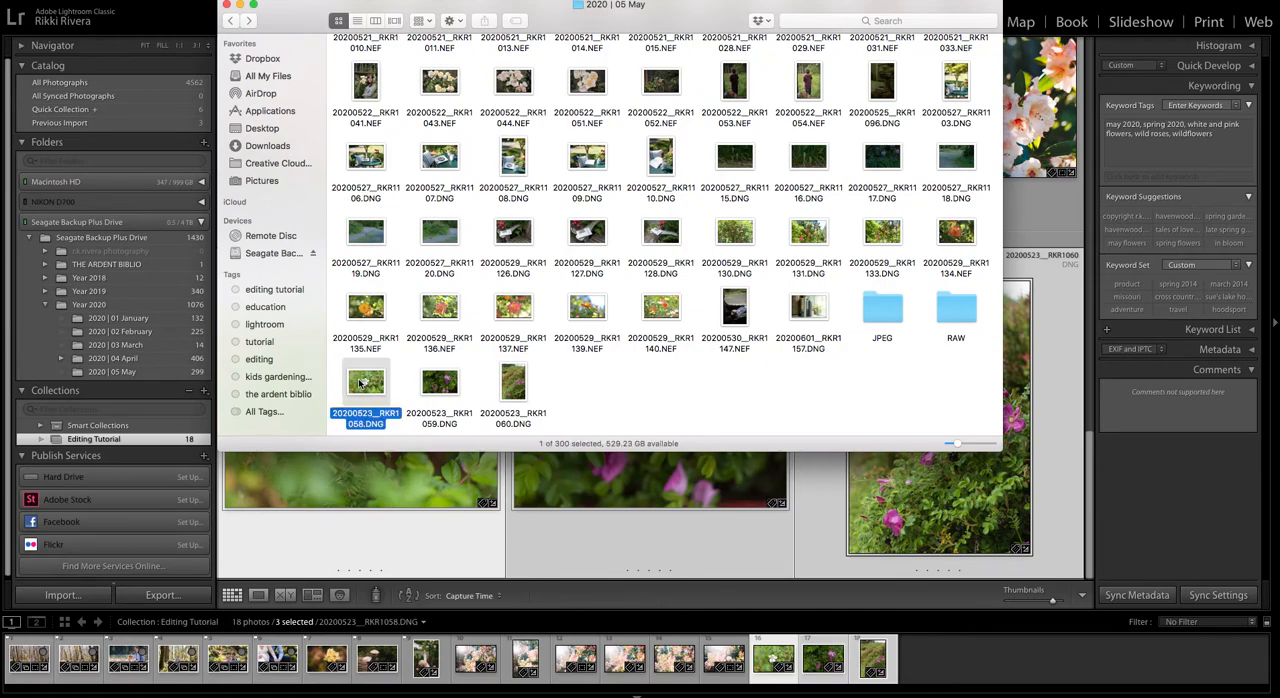
left_click(536, 385)
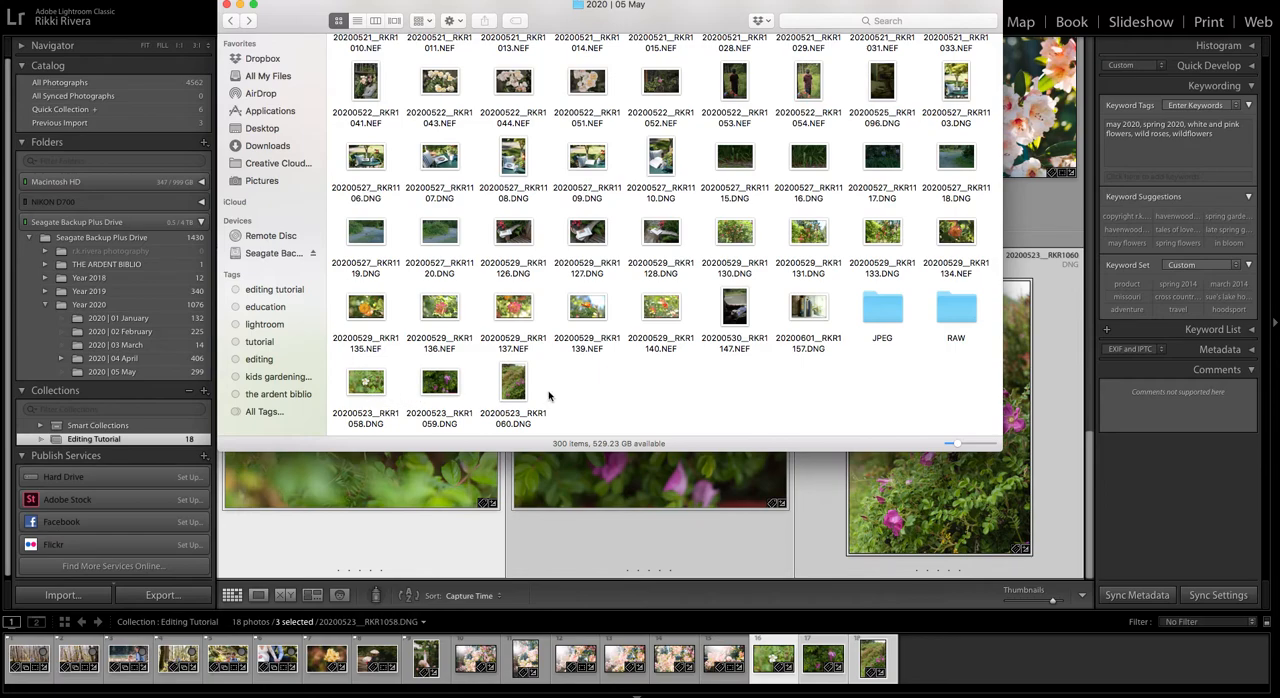
left_click(227, 6)
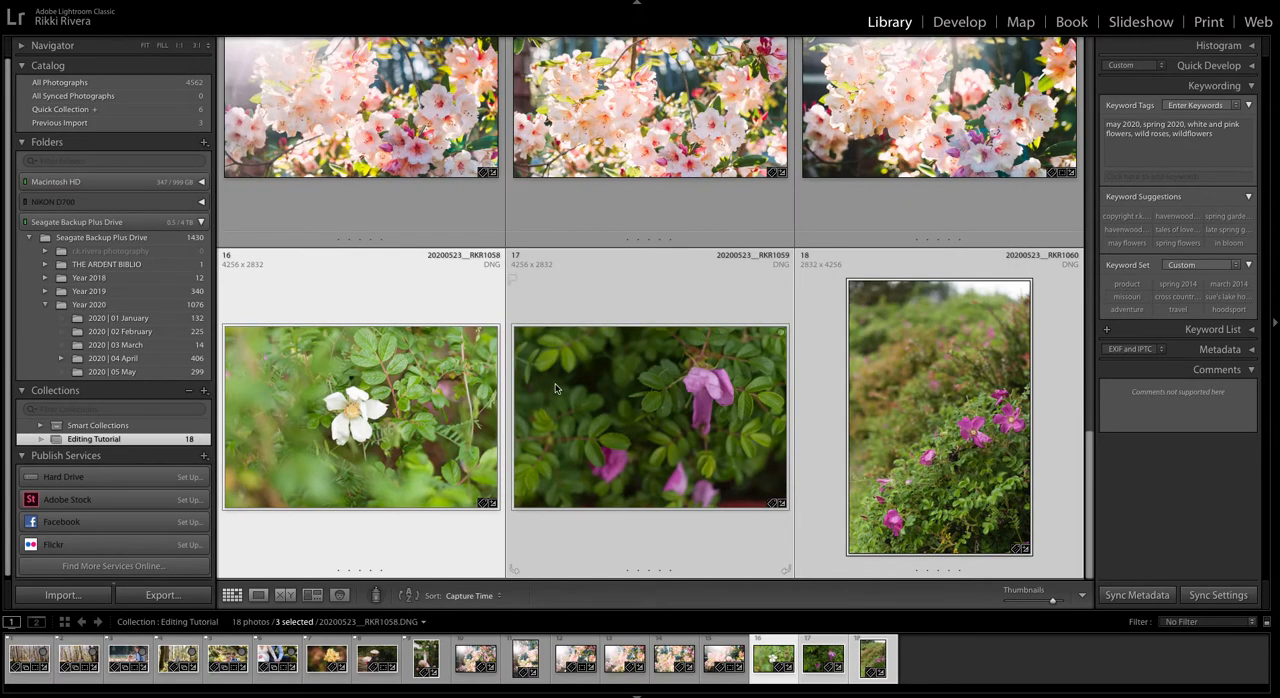
right_click(394, 351)
left_click(320, 341)
right_click(628, 405)
mouse_move(721, 602)
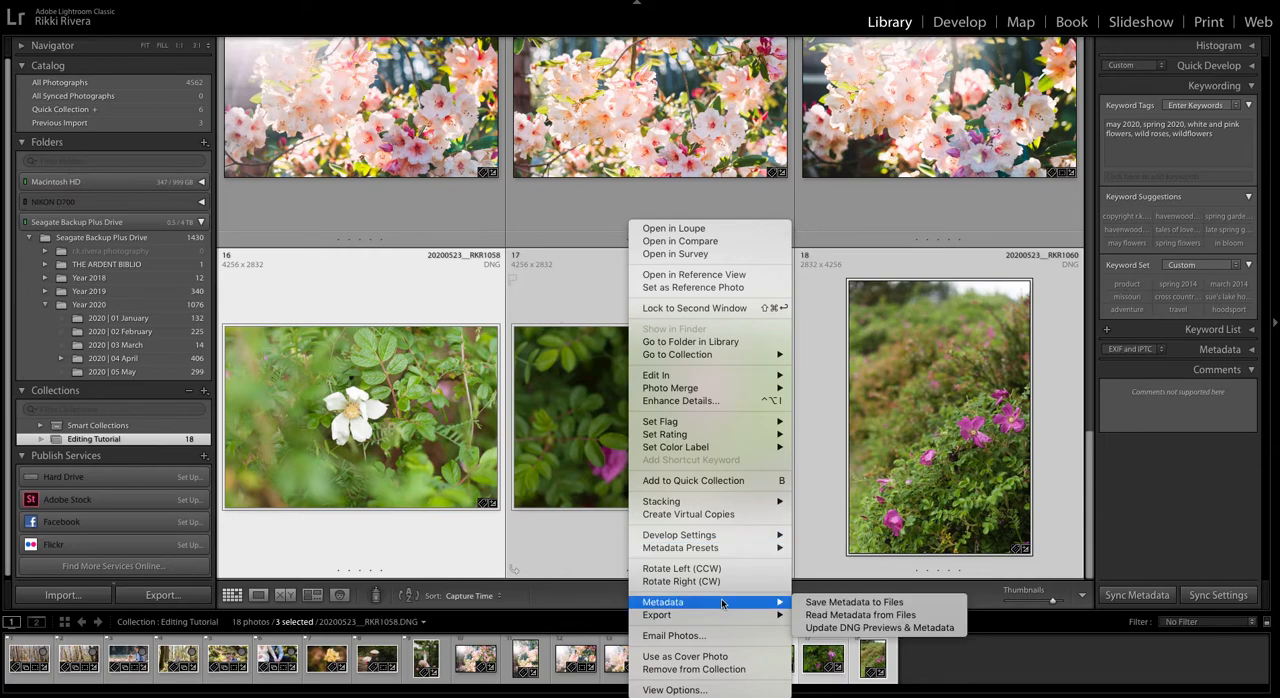
left_click(540, 506)
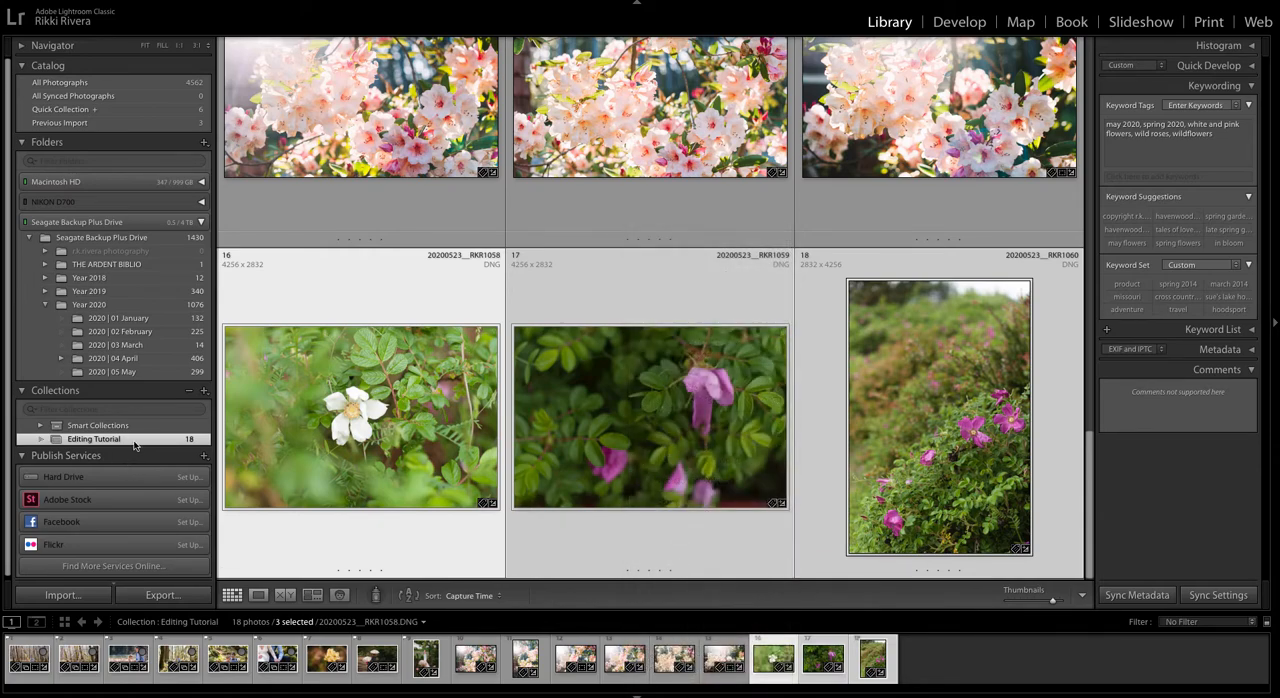
Step: Show the 2020 | 05 May folder in Lightroom and start removing the three selected wild rose photos
left_click(137, 374)
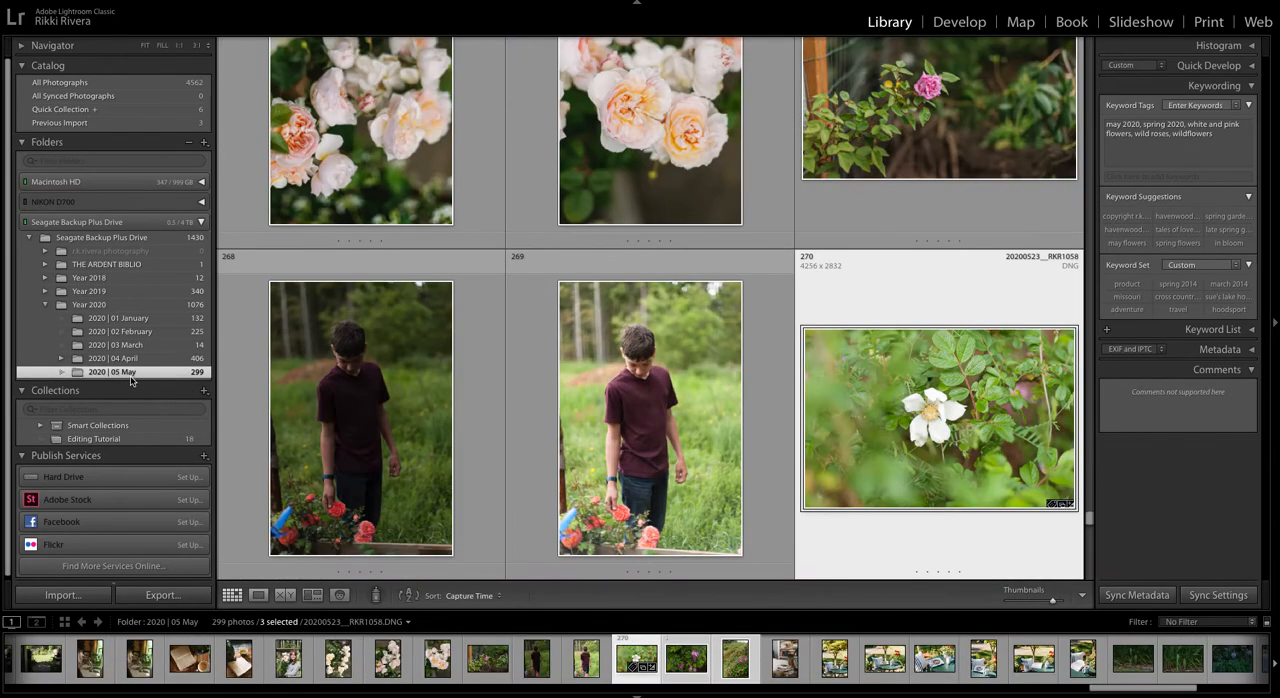
scroll(894, 422, "down", 3)
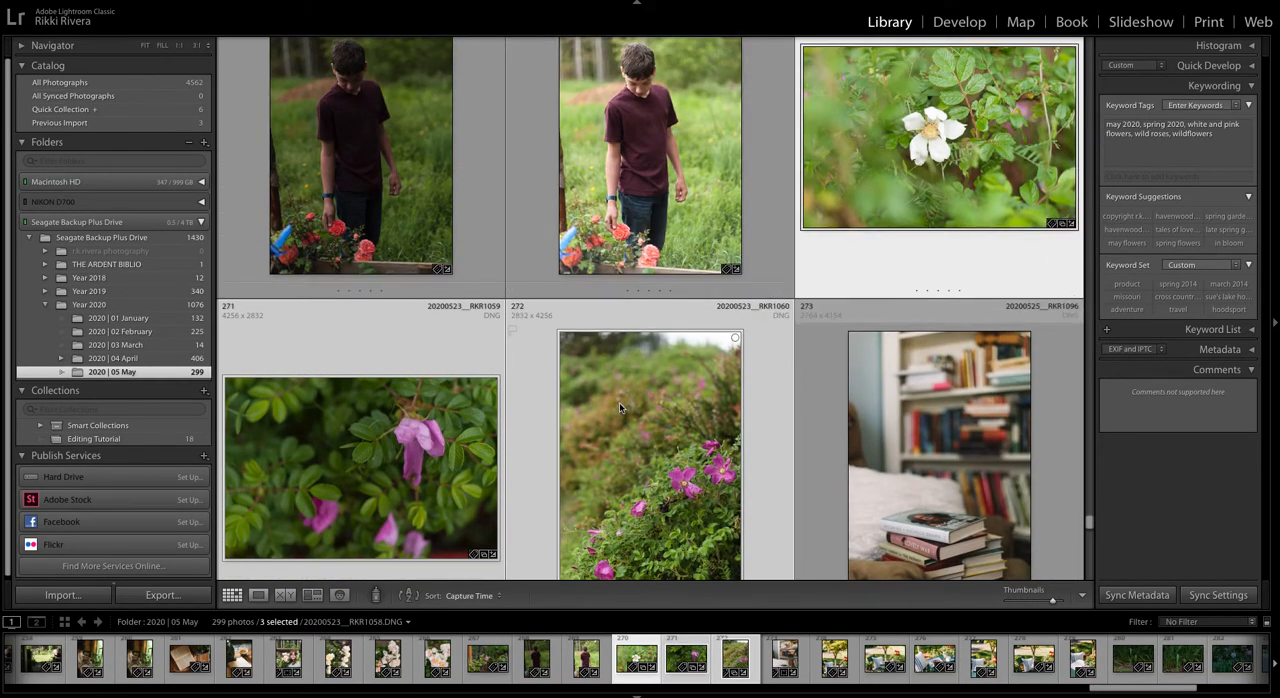
right_click(619, 403)
left_click(690, 669)
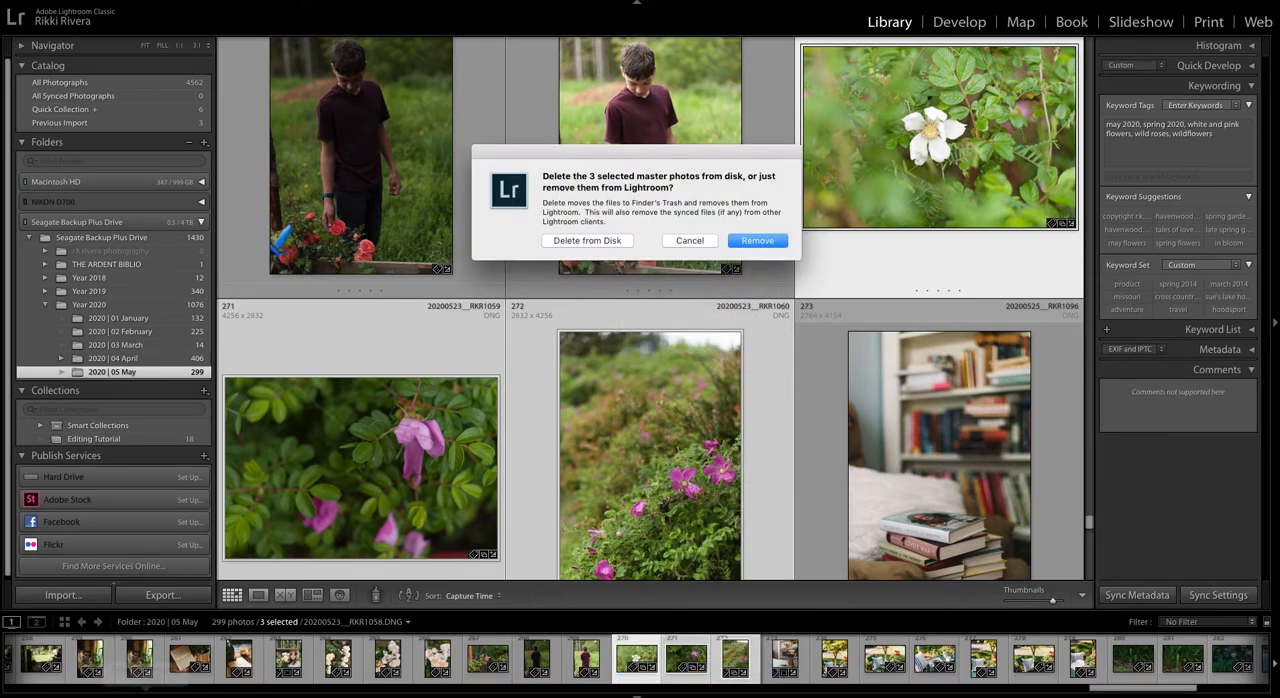
Step: Switch to Finder and reopen the 2020 | 05 May folder under Year 2020 on the Seagate Backup Plus Drive
left_click(183, 684)
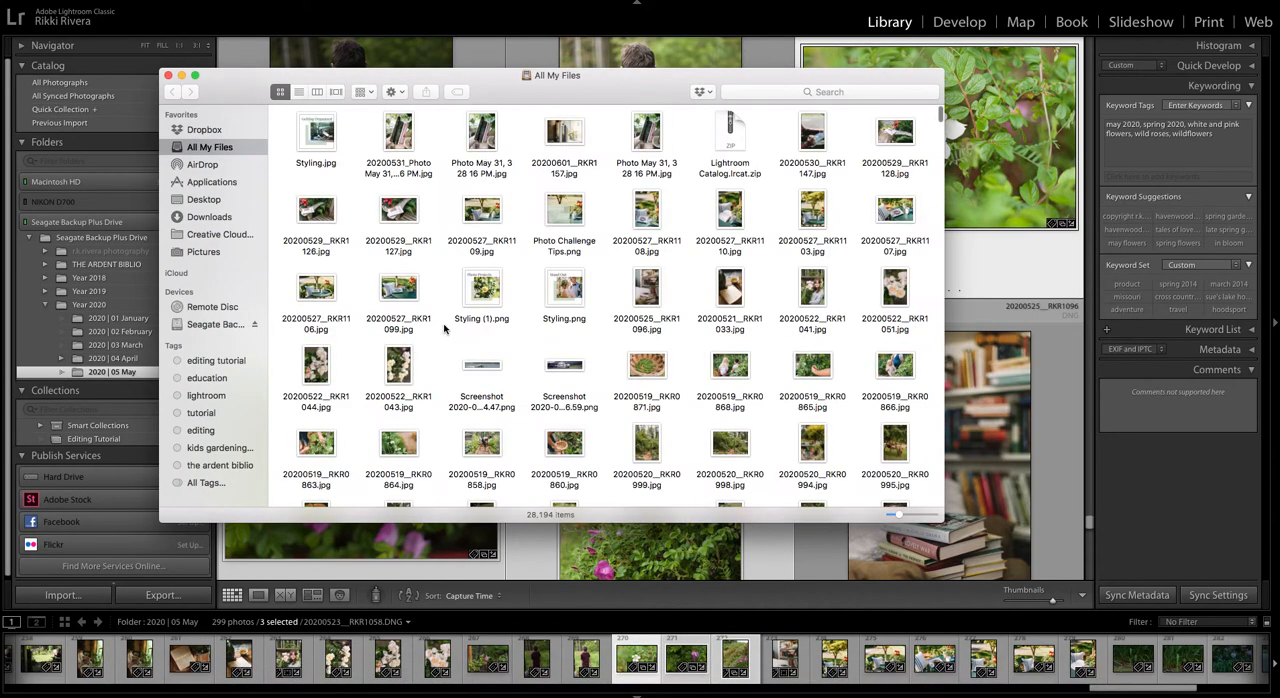
left_click(231, 325)
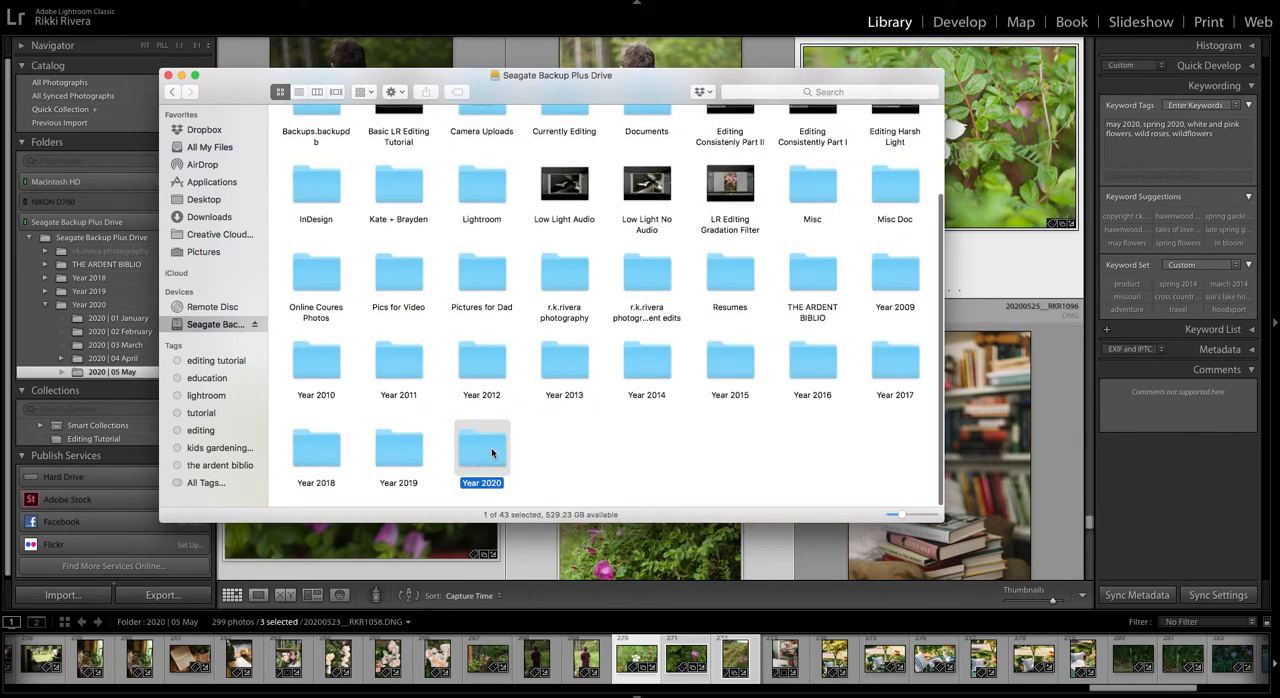
double_click(491, 448)
double_click(613, 139)
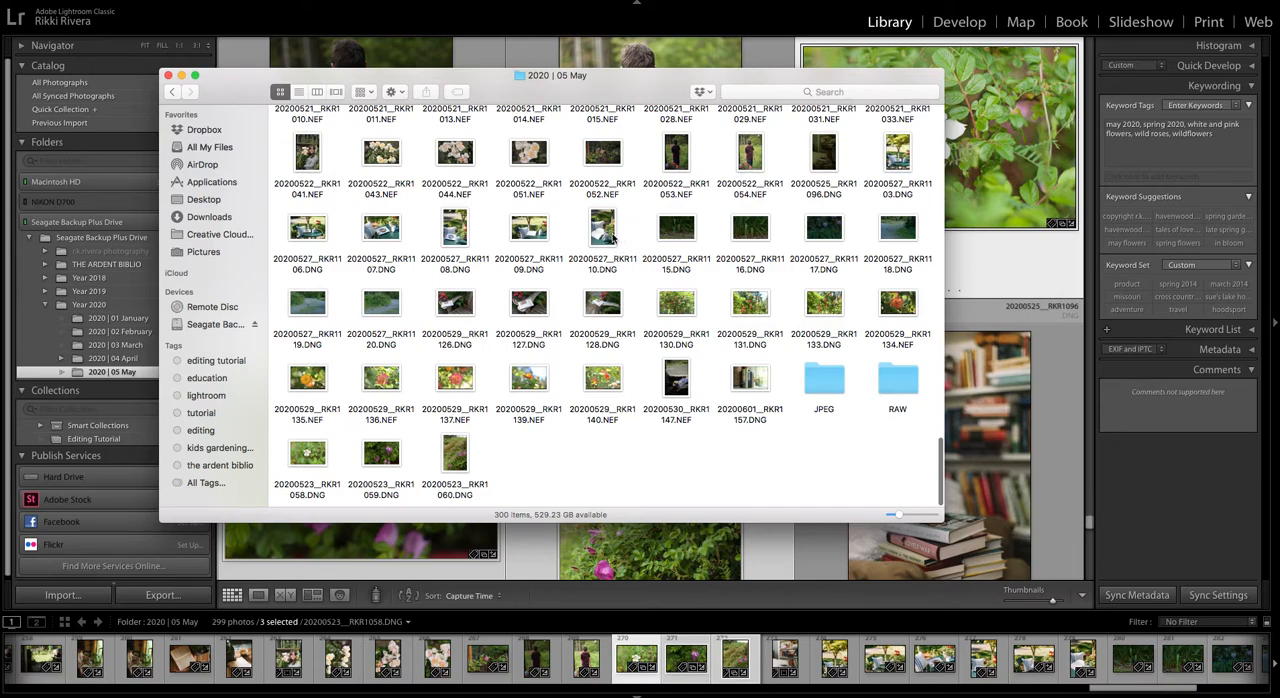
Step: Move the Finder window clear of the removal dialog and look through the folder's NEF and DNG files and subfolders
left_click_drag(632, 97, 516, 160)
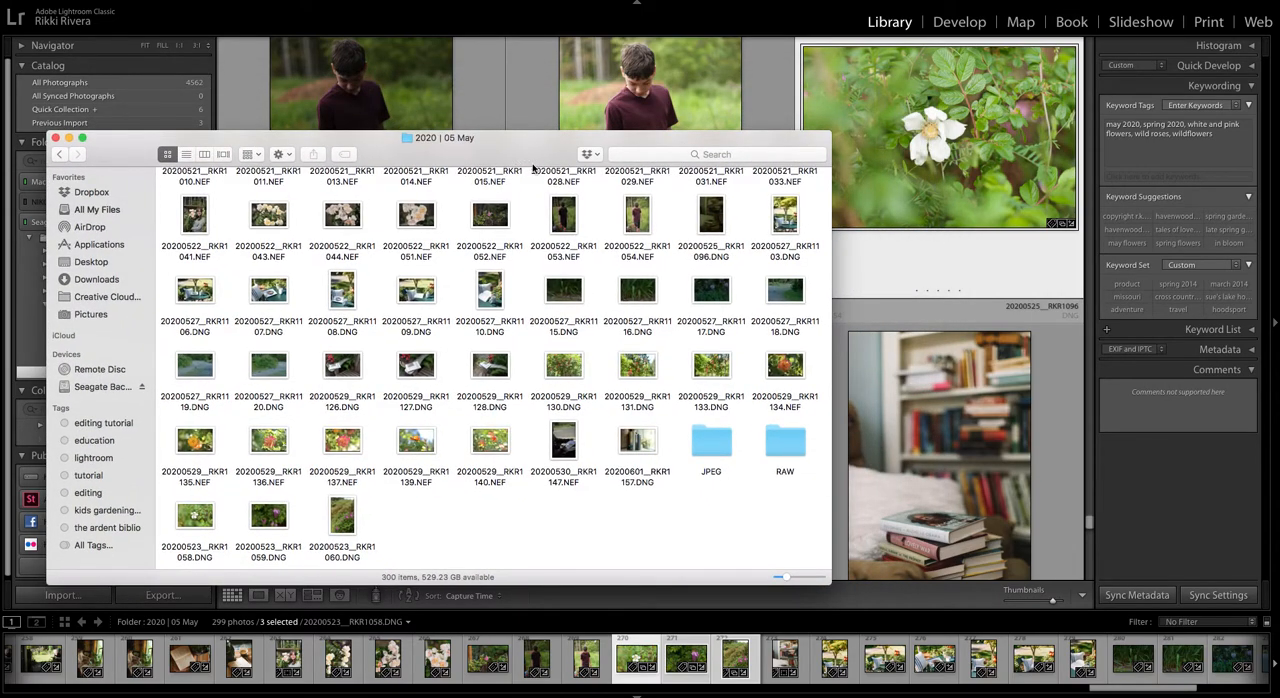
left_click_drag(390, 151, 377, 160)
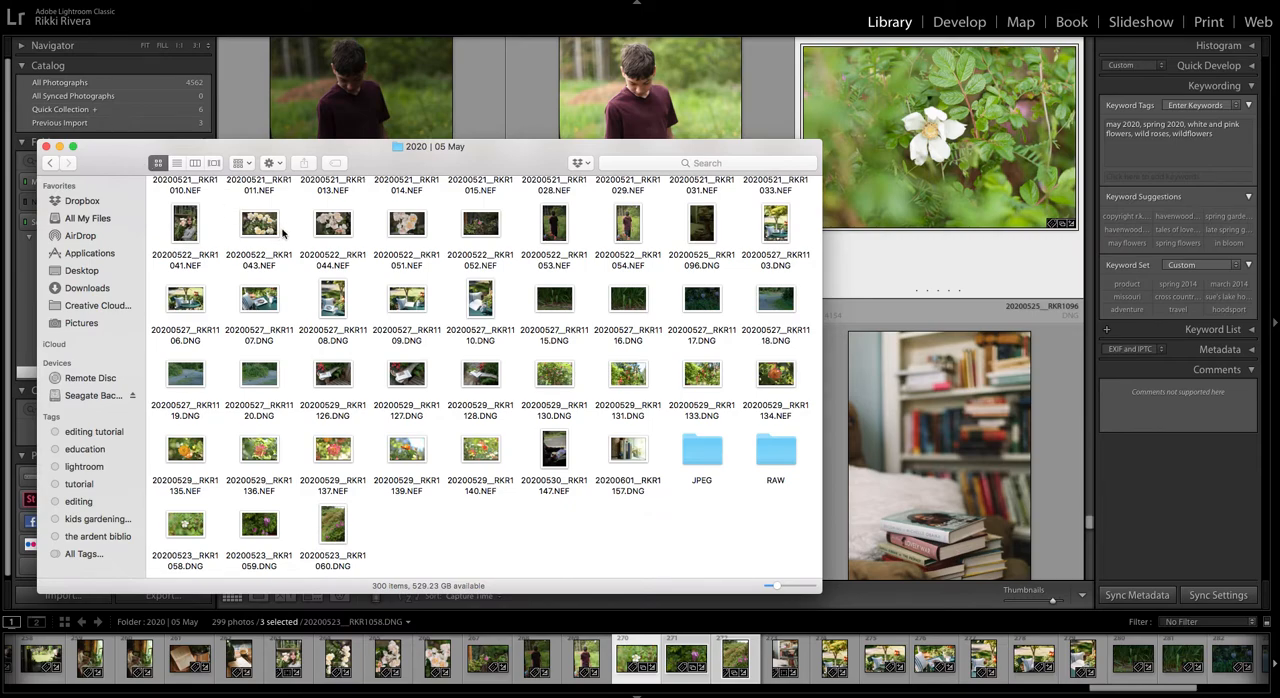
scroll(451, 276, "down", 2)
scroll(449, 429, "up", 1)
scroll(398, 532, "down", 1)
scroll(717, 449, "up", 1)
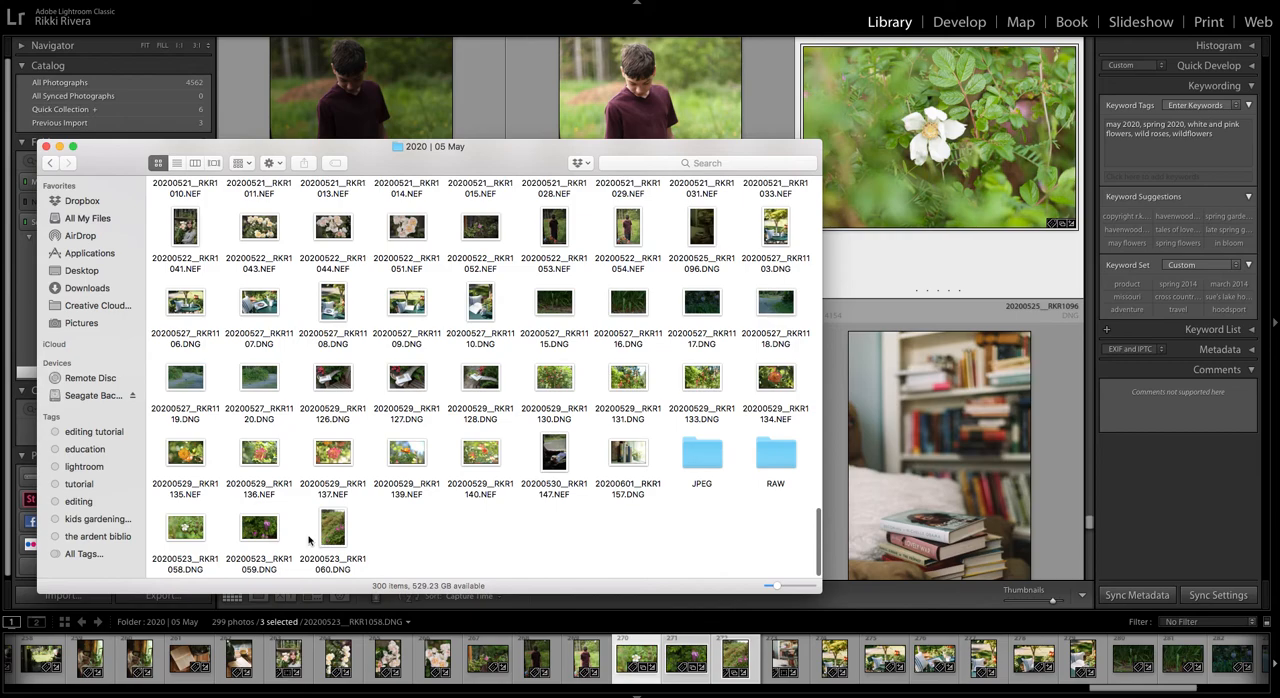
Step: Close the Finder window and delete the three selected master photos from disk
left_click(46, 147)
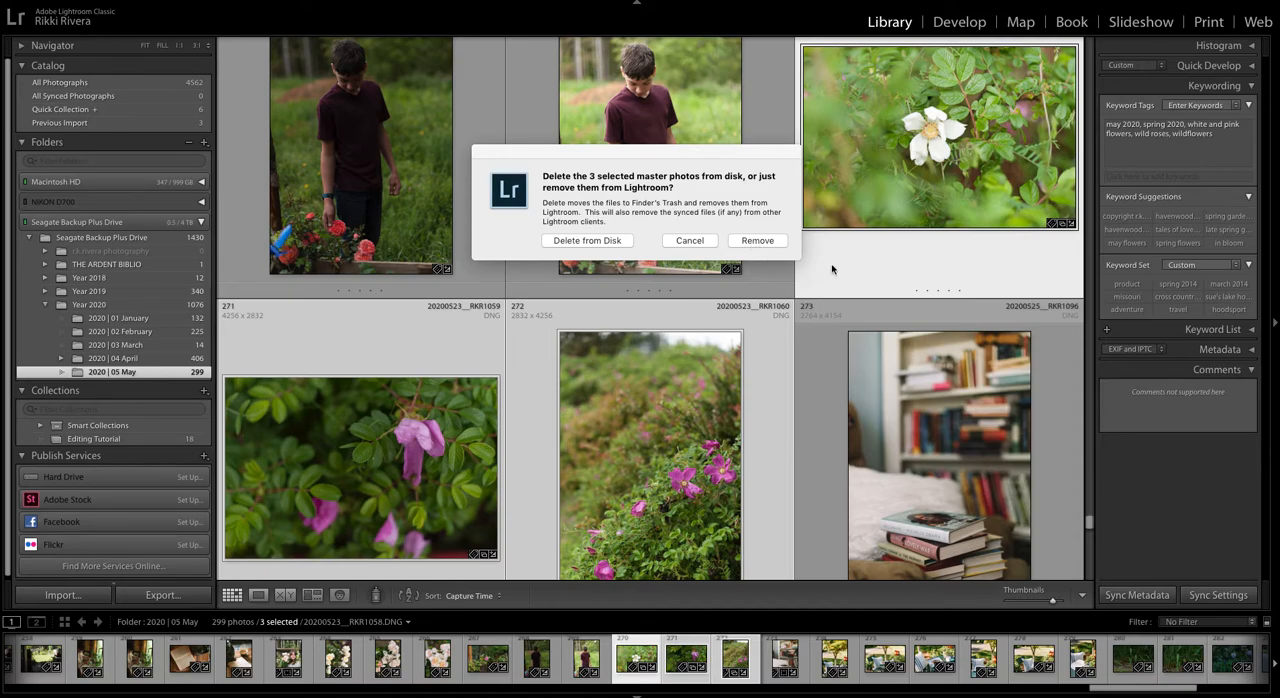
left_click(612, 241)
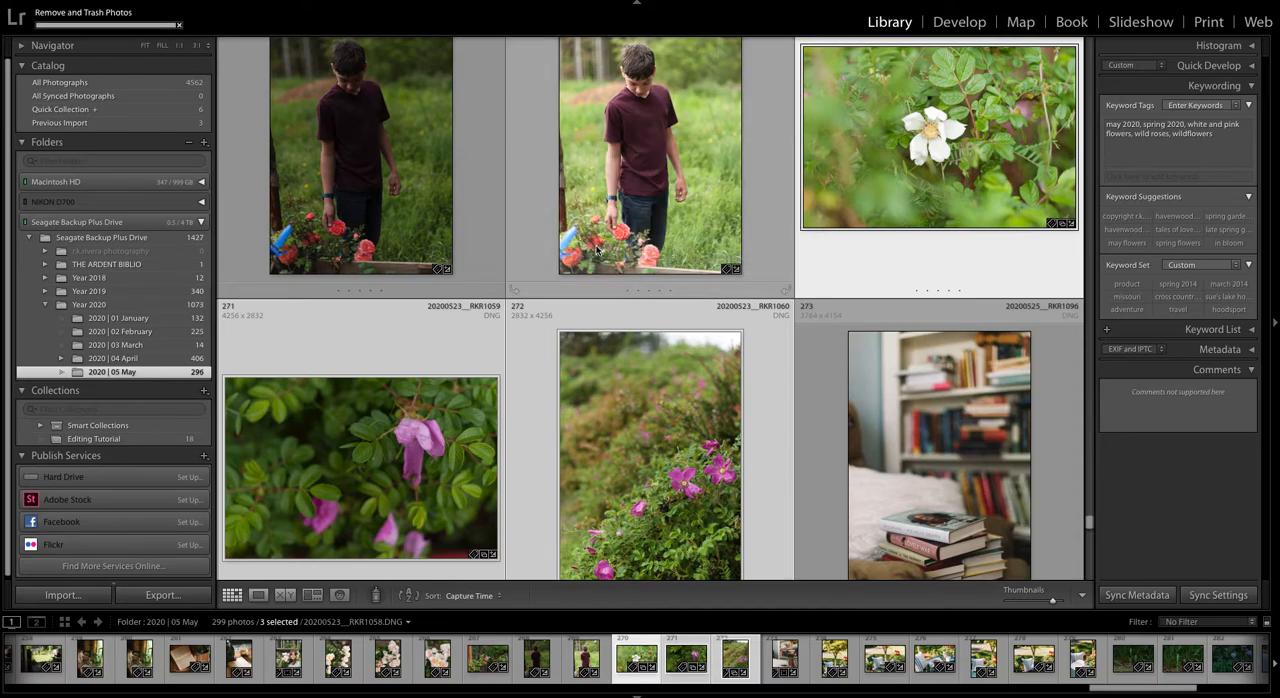
Step: Select photo 20200527__RKR1109 of the open book on the garden table and open its export settings
scroll(600, 249, "down", 4)
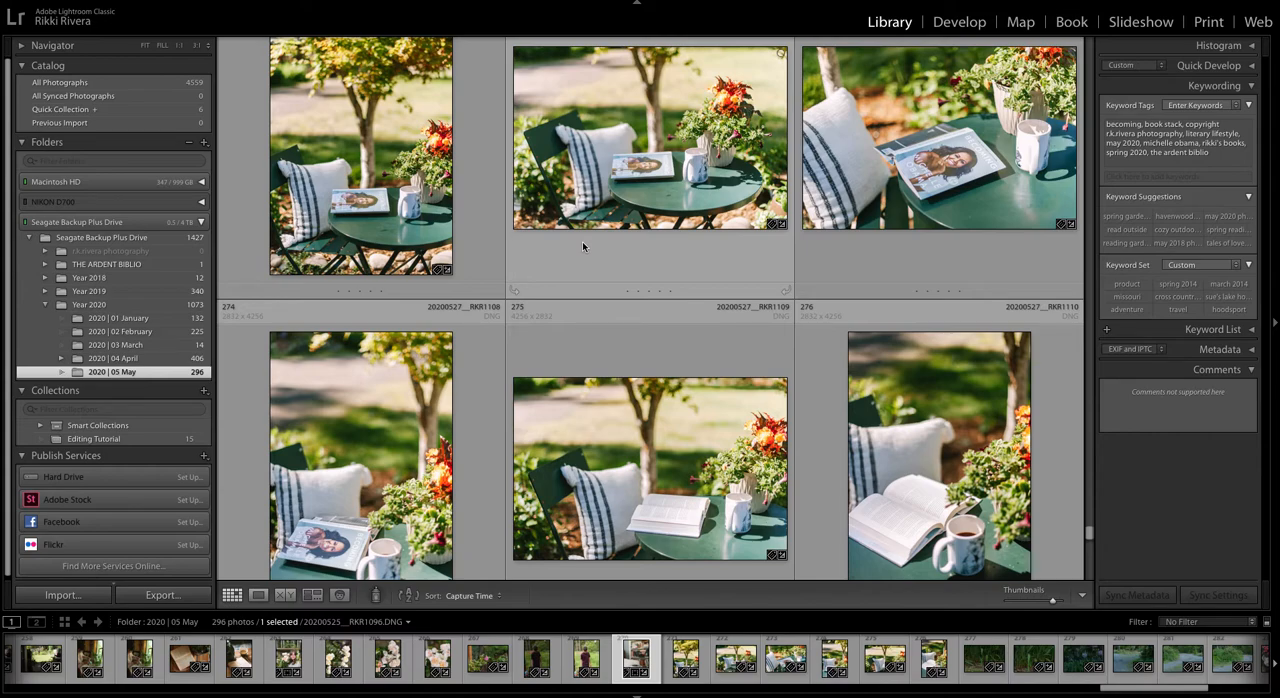
scroll(583, 245, "down", 4)
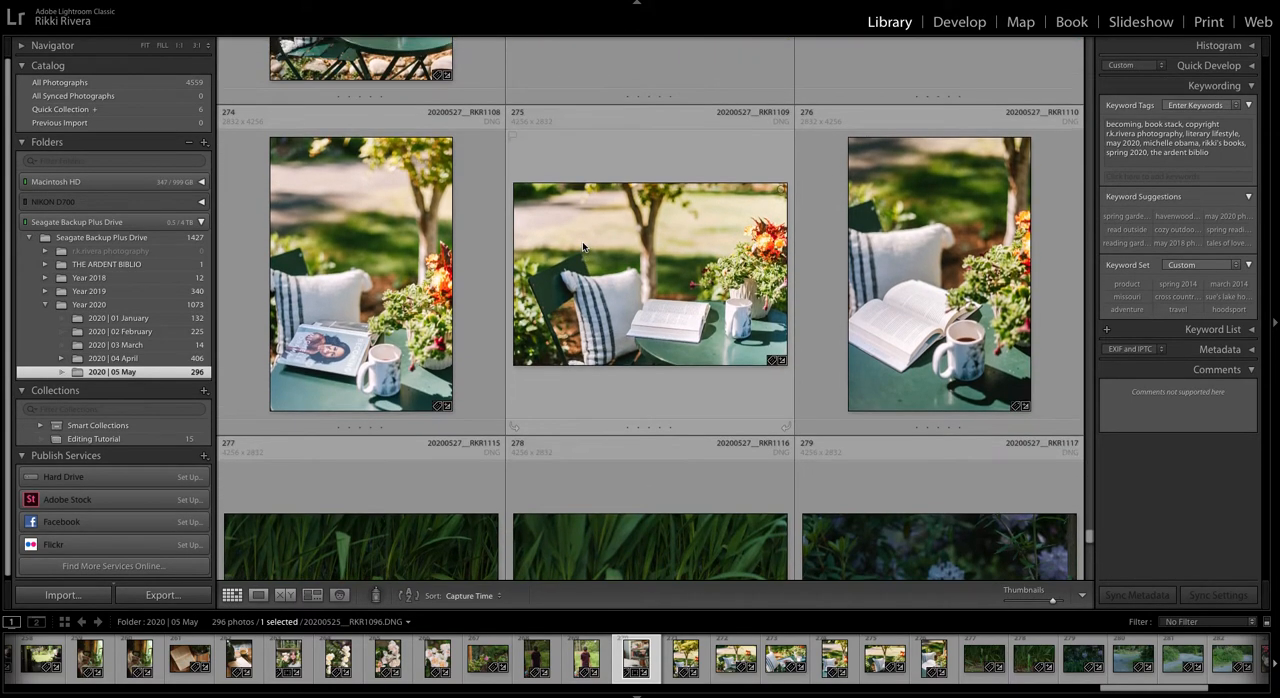
scroll(582, 241, "up", 2)
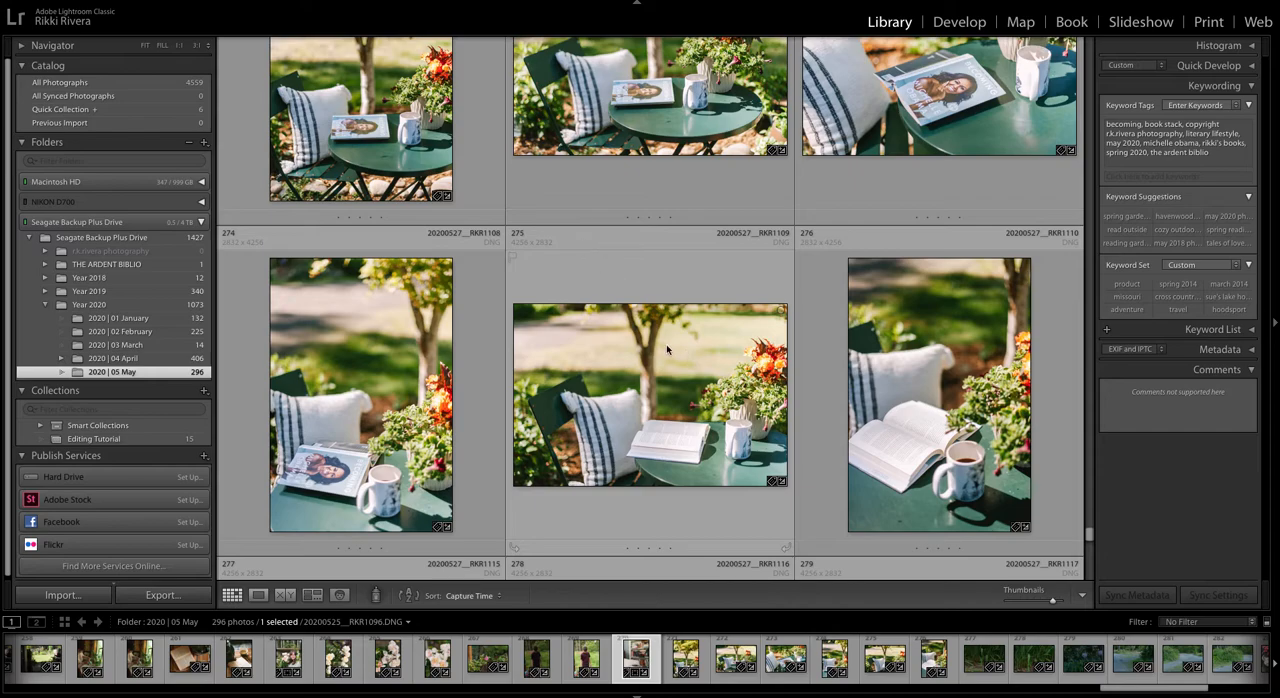
left_click(595, 331)
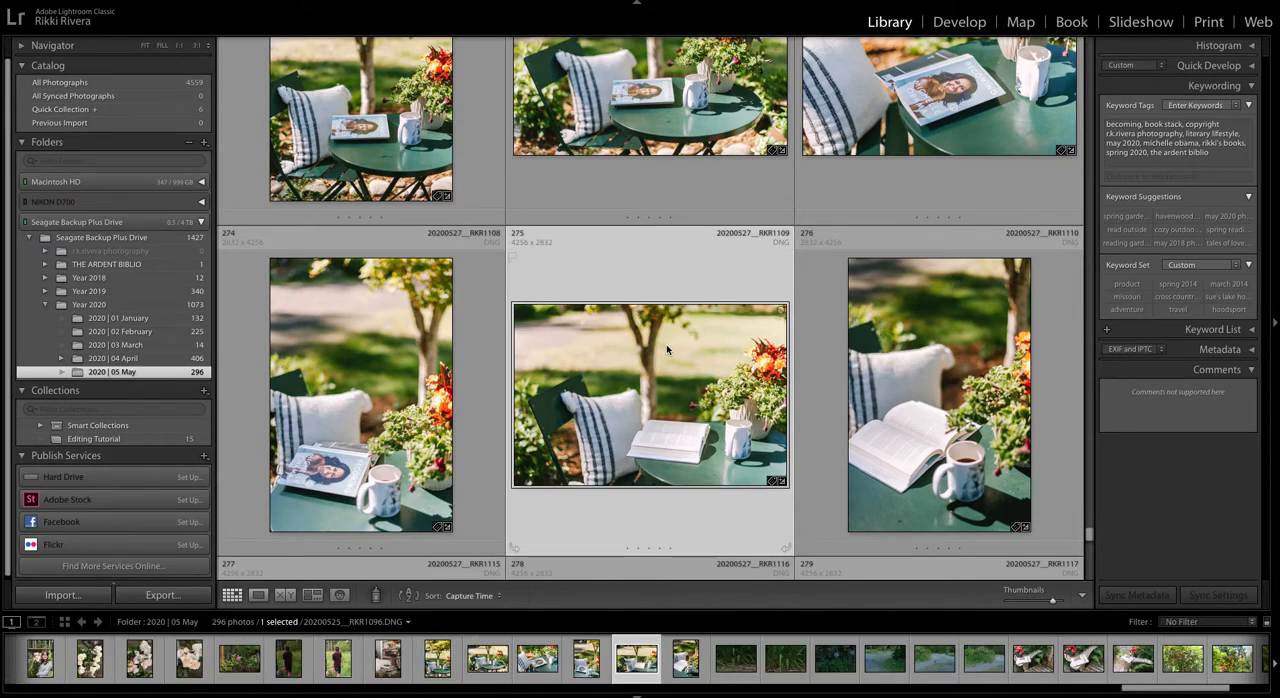
right_click(612, 326)
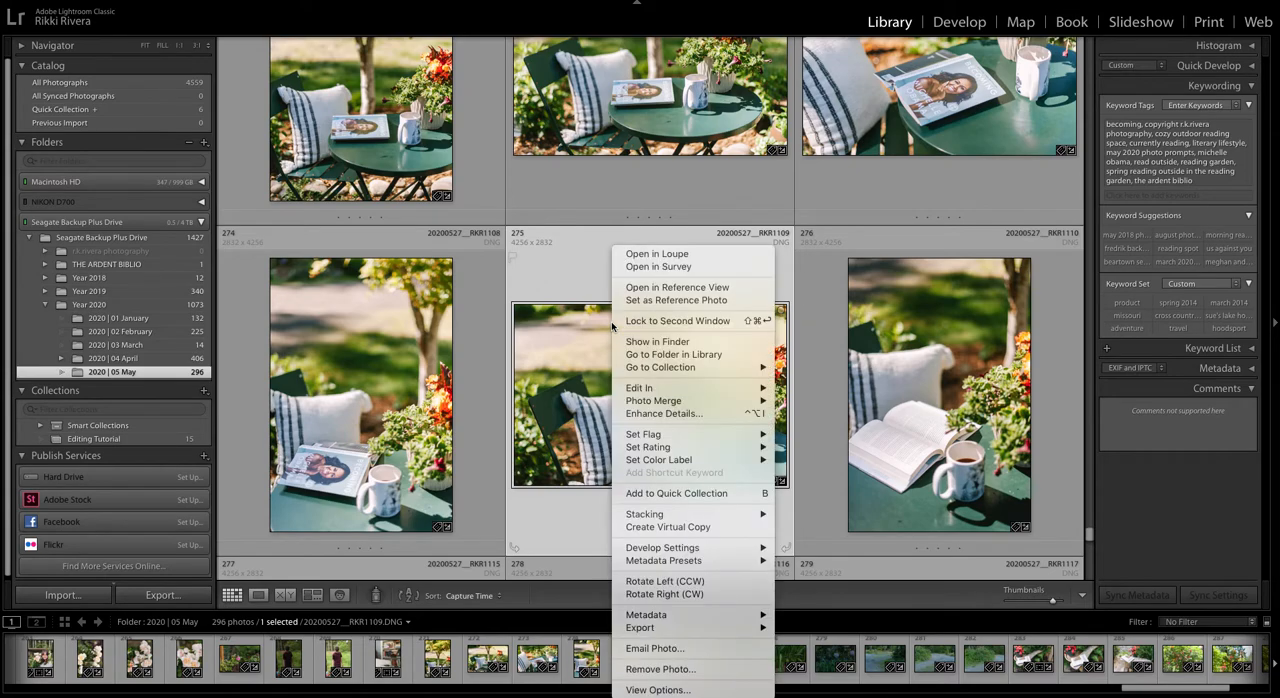
mouse_move(716, 630)
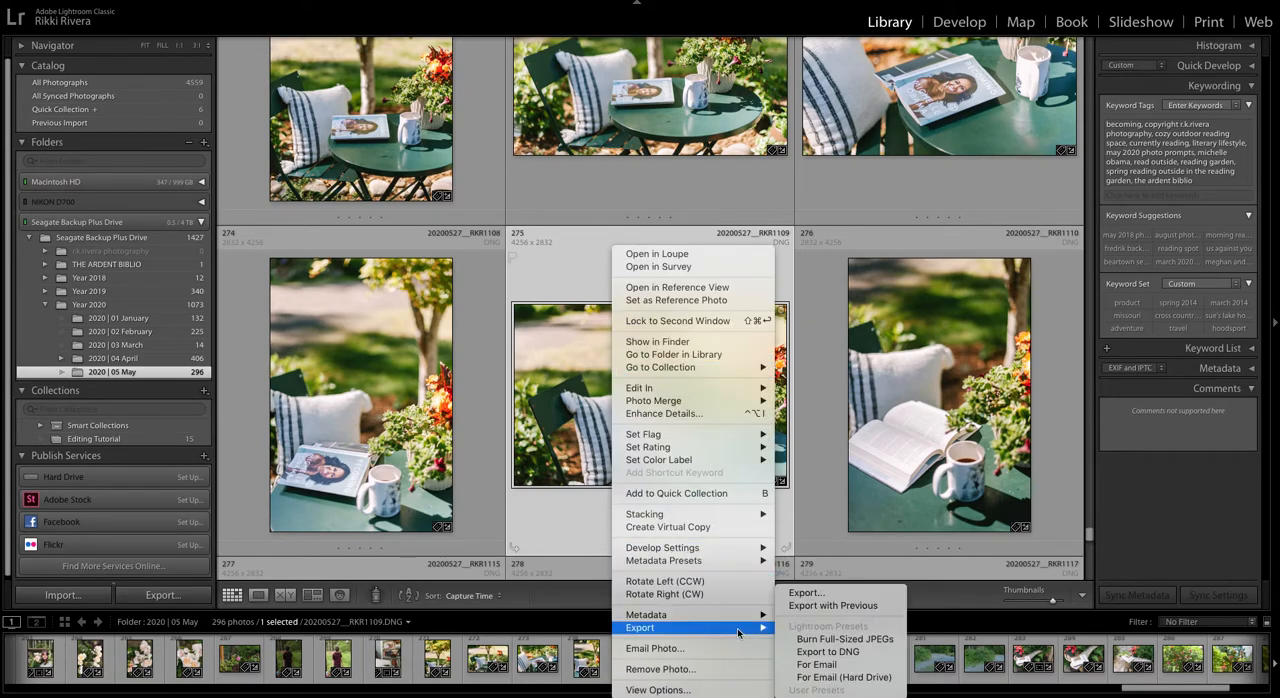
left_click(806, 593)
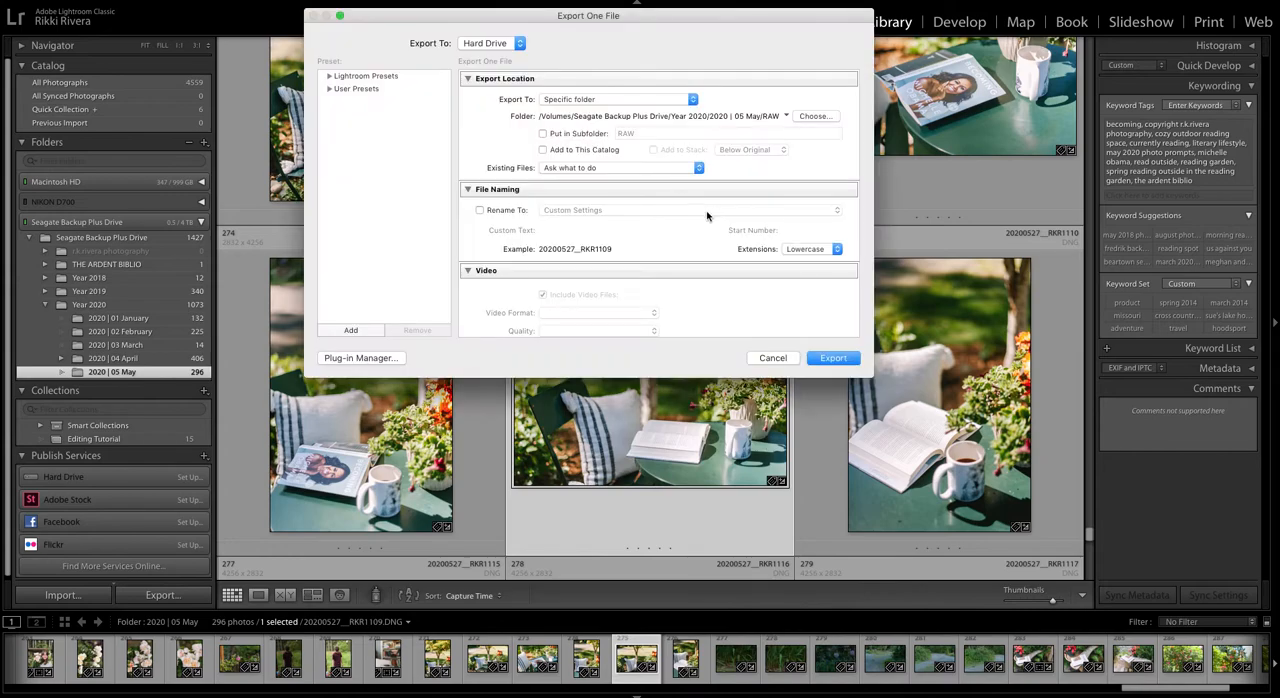
Step: Choose the Dropbox folder as the export destination and export the photo
left_click(815, 116)
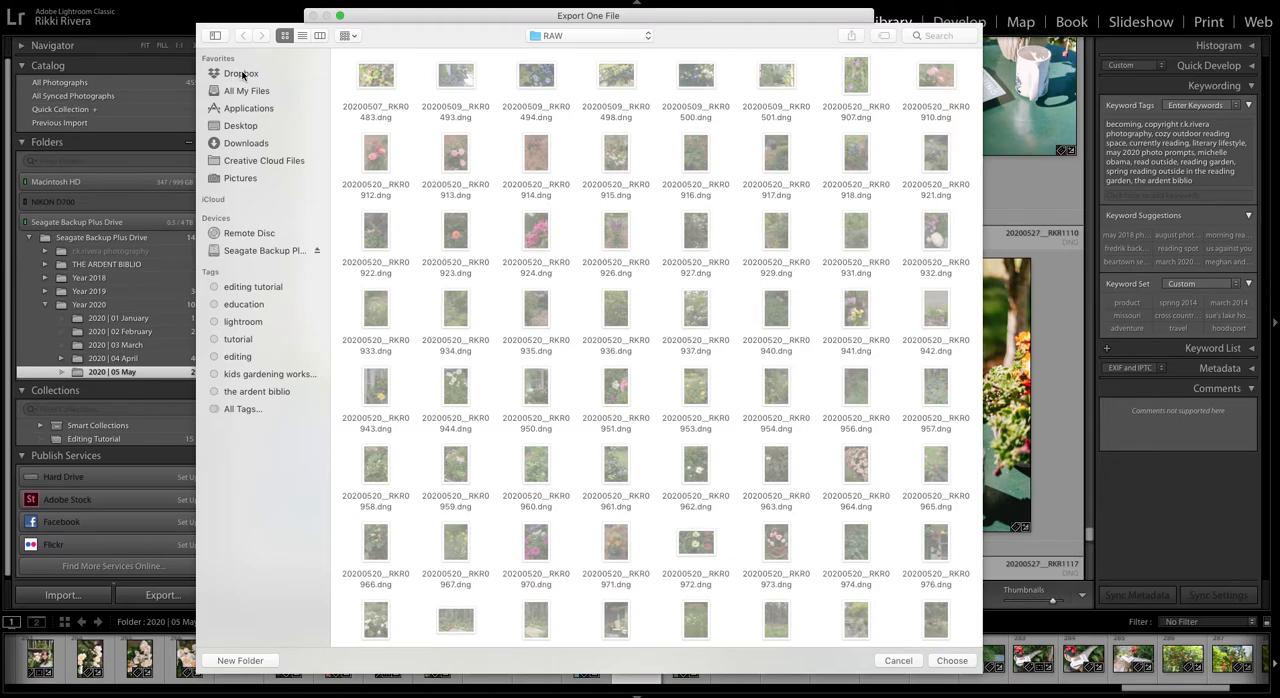
left_click(241, 75)
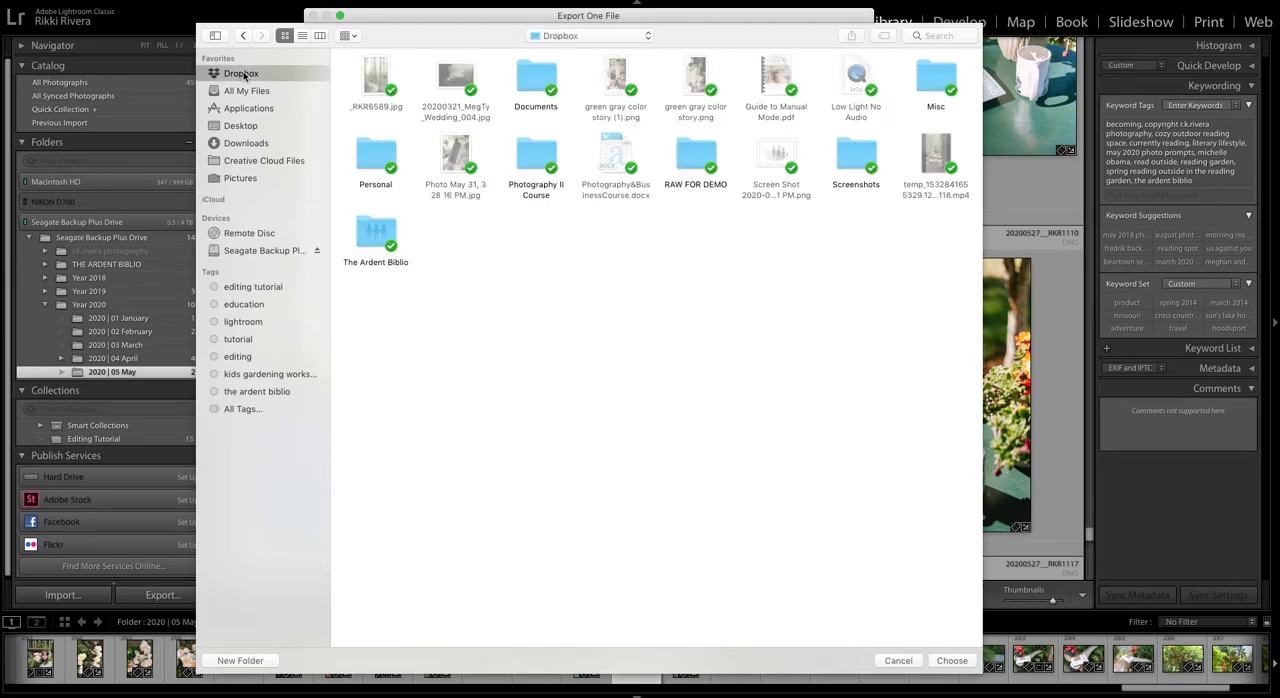
double_click(380, 150)
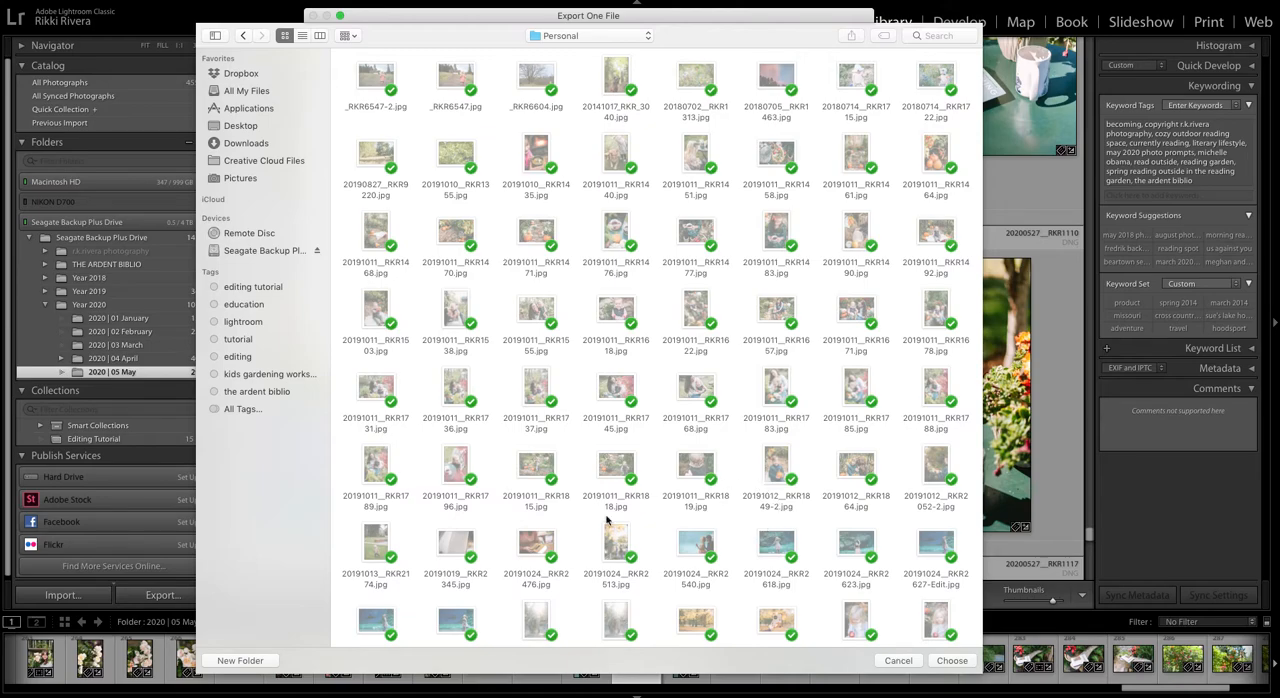
left_click(242, 75)
left_click(952, 661)
left_click(830, 358)
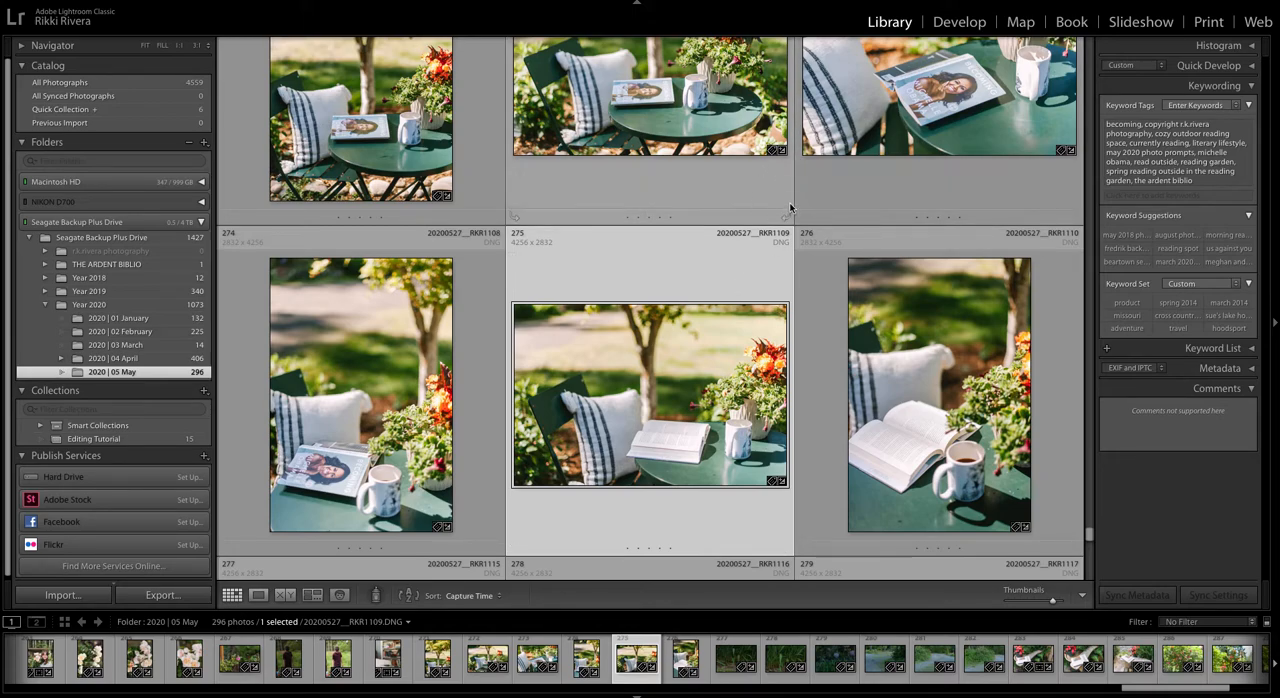
Step: Try a second export of the same photo as JPEG with Resize to Fit enabled for Width & Height
right_click(558, 246)
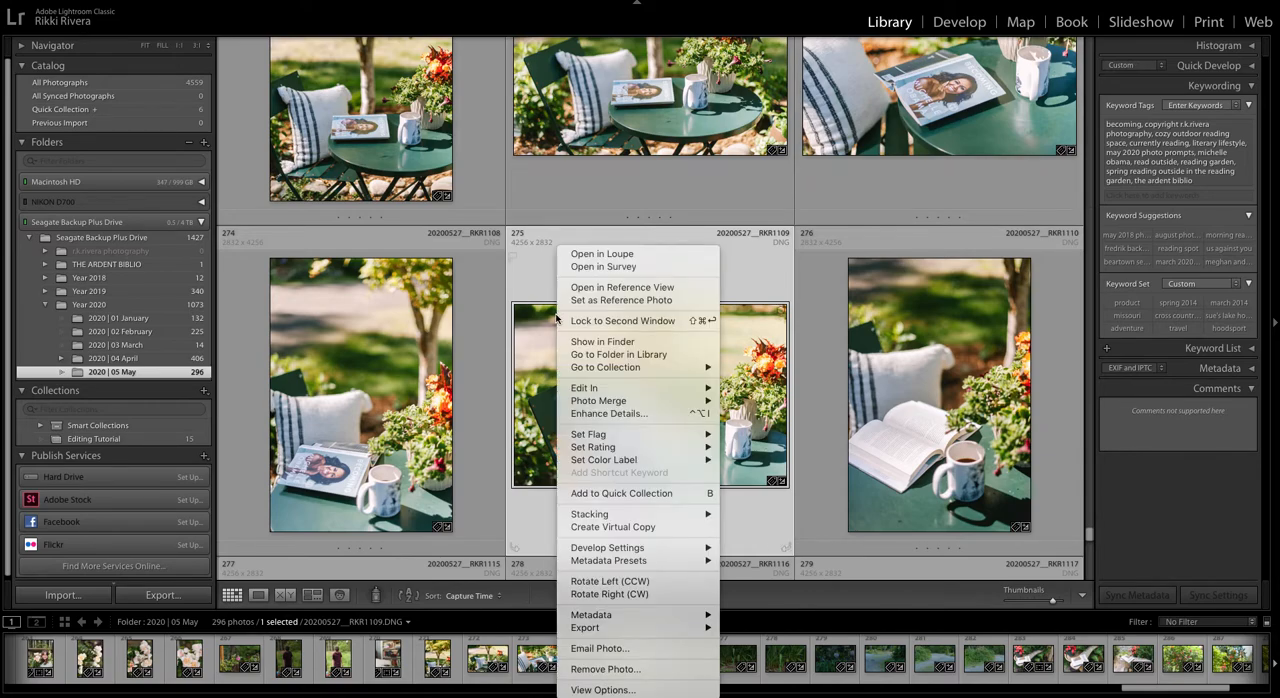
mouse_move(697, 615)
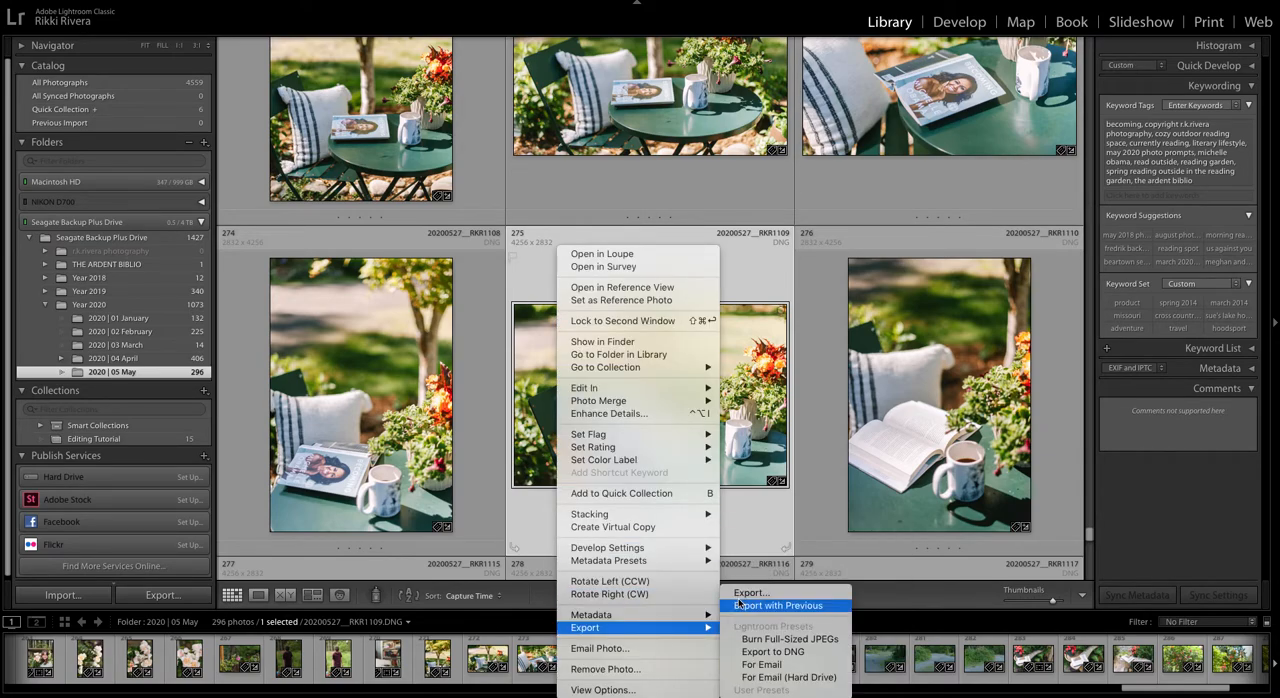
left_click(740, 593)
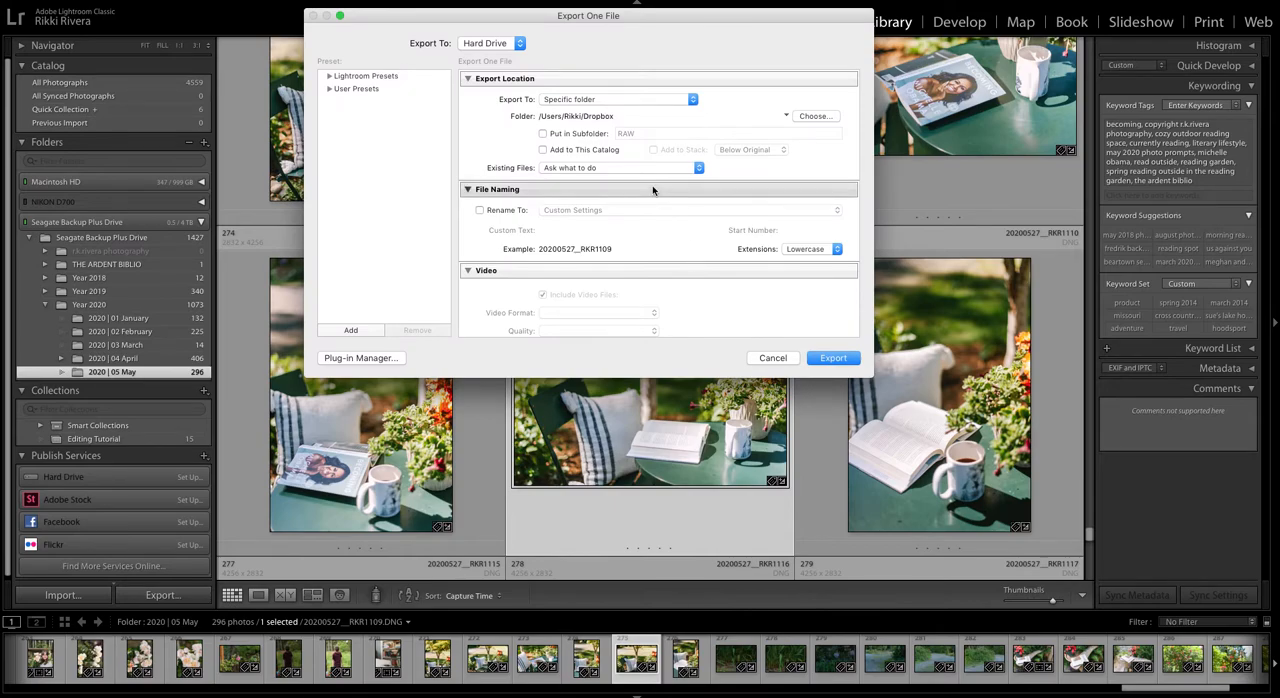
scroll(654, 190, "down", 10)
left_click(588, 193)
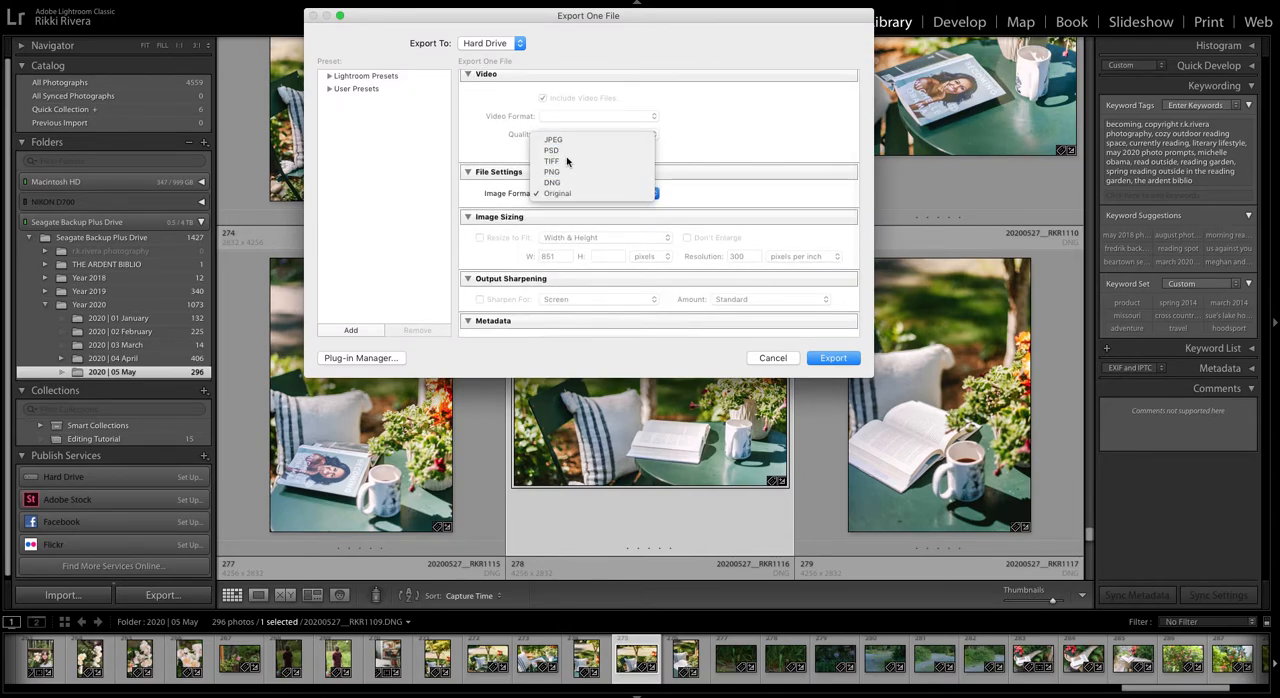
left_click(575, 141)
left_click(524, 274)
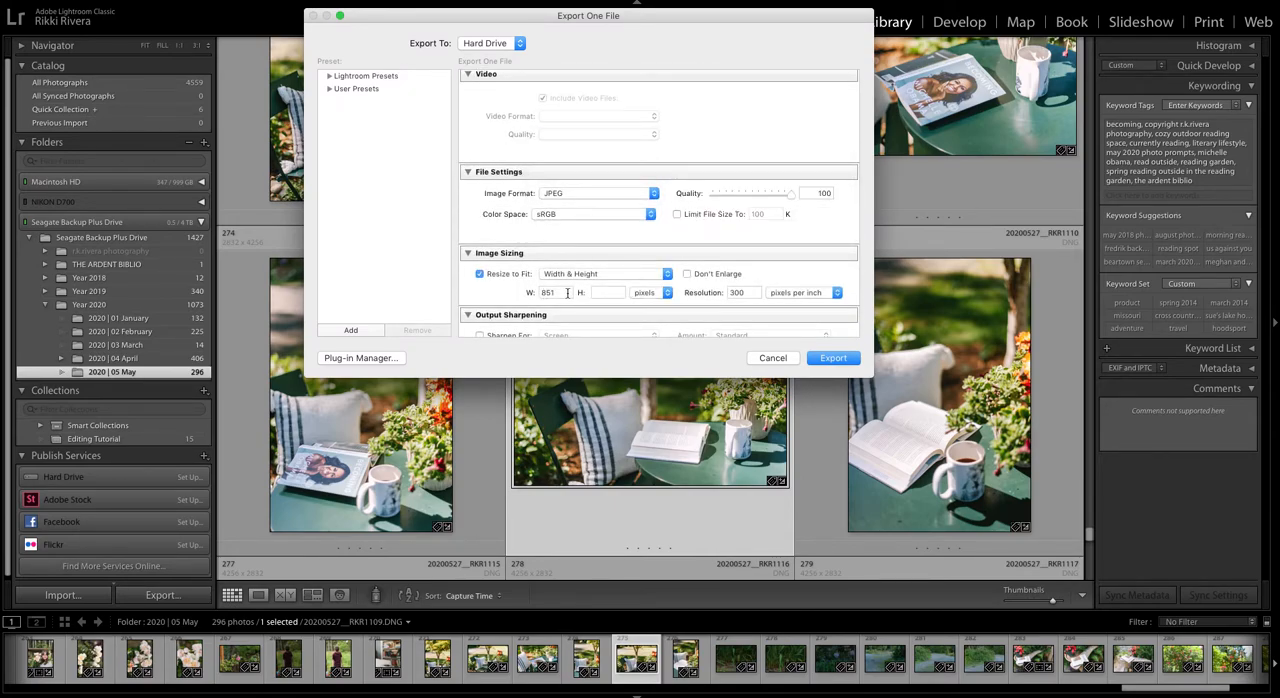
Step: Review the JPEG sizing, sharpening, metadata, watermarking and post-processing options, then cancel the export
scroll(526, 262, "down", 2)
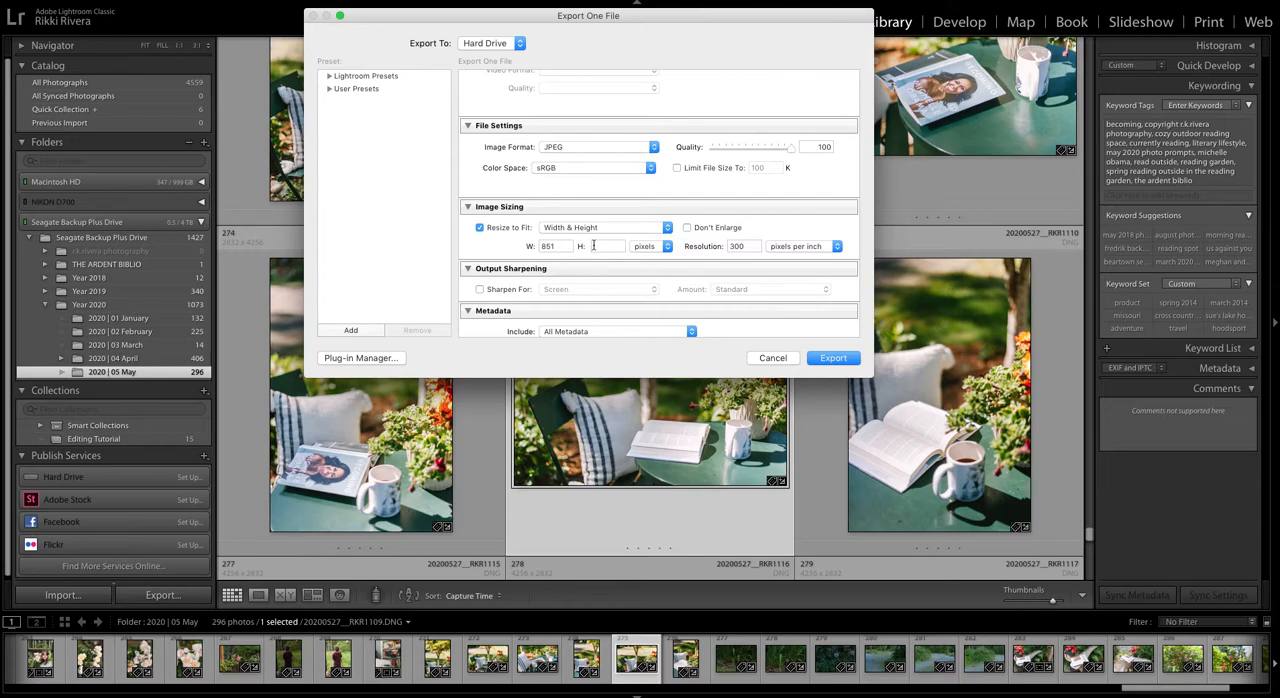
scroll(590, 248, "up", 3)
scroll(595, 246, "down", 5)
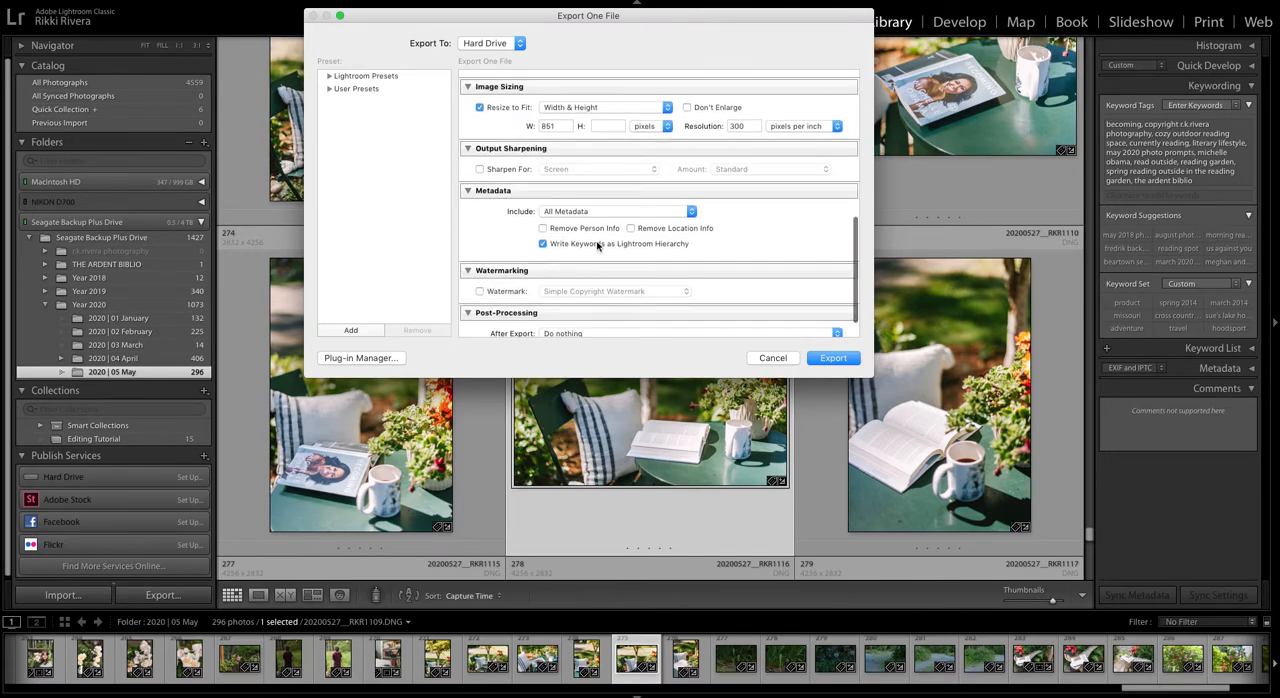
scroll(610, 250, "down", 2)
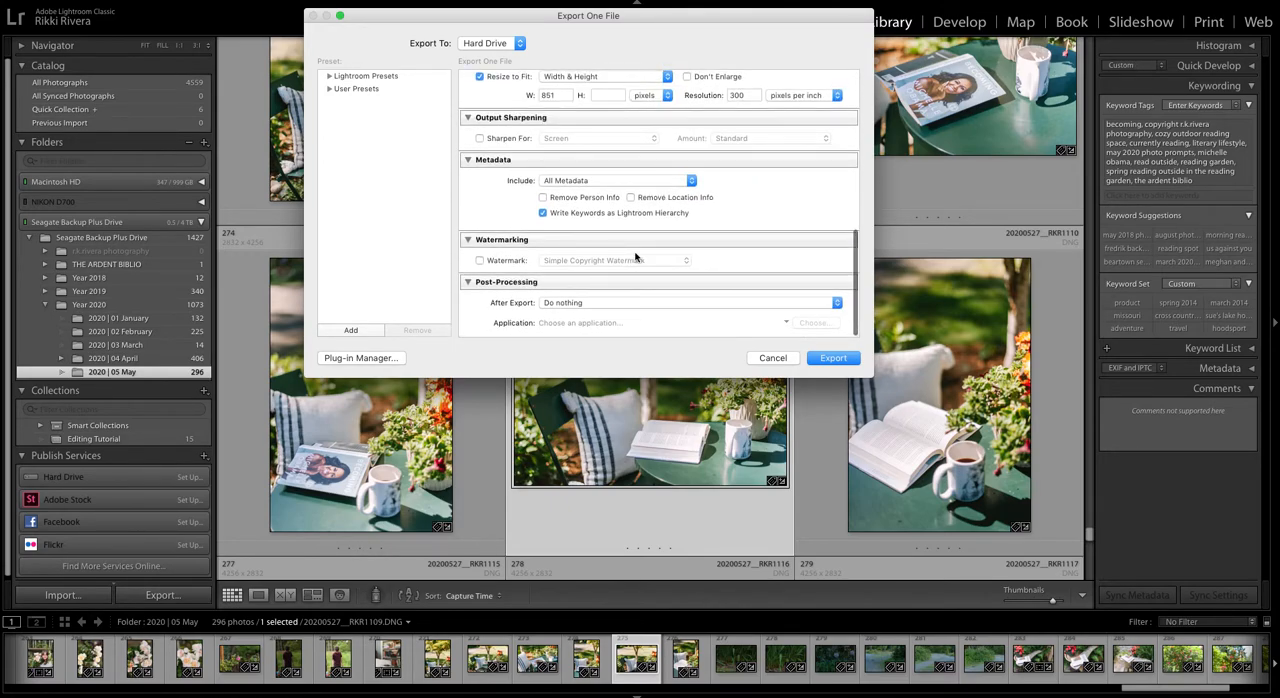
left_click(772, 358)
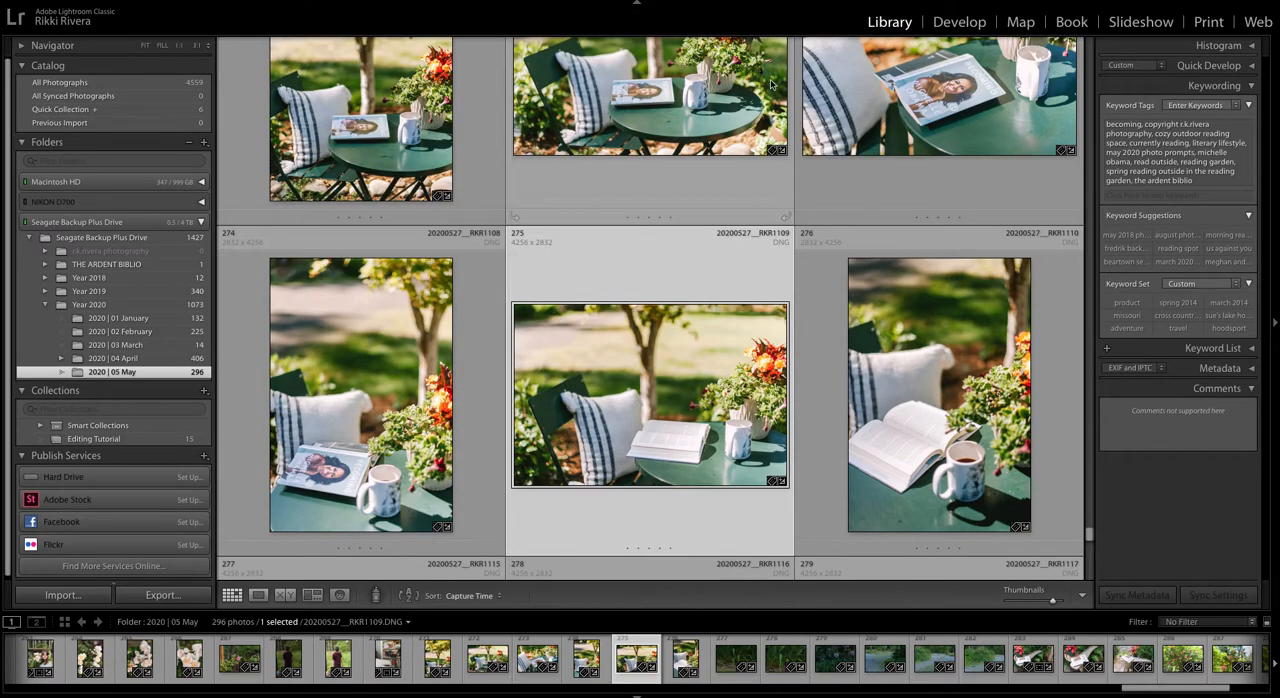